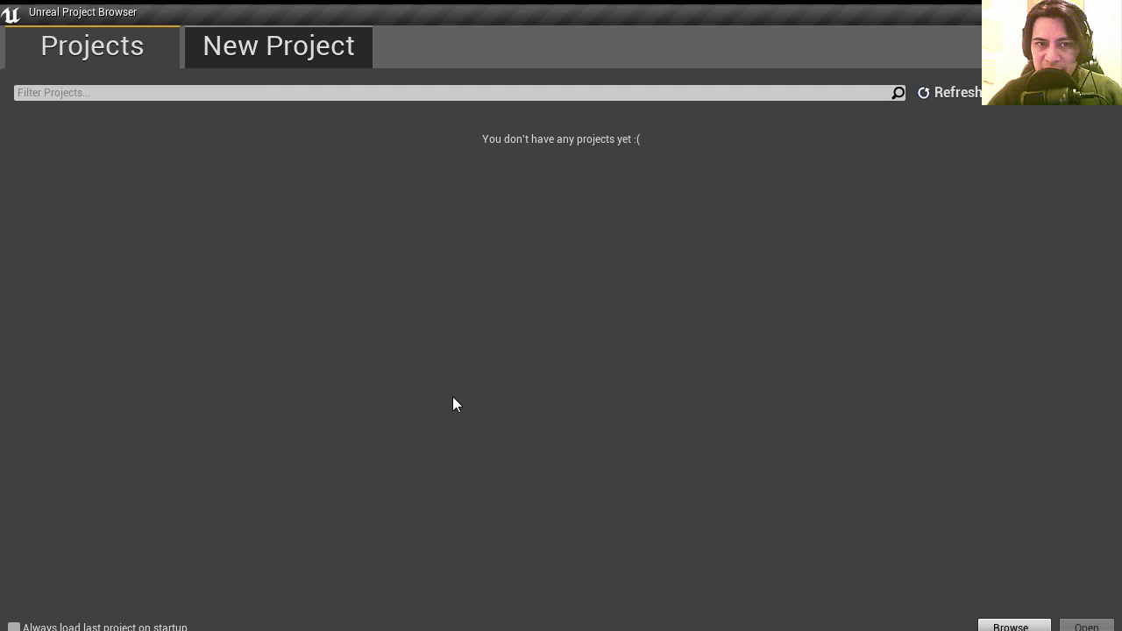
Step: Create a Third Person project named 'sparckman' with no starter content
{"action": "left_click", "coordinate": [293, 42]}
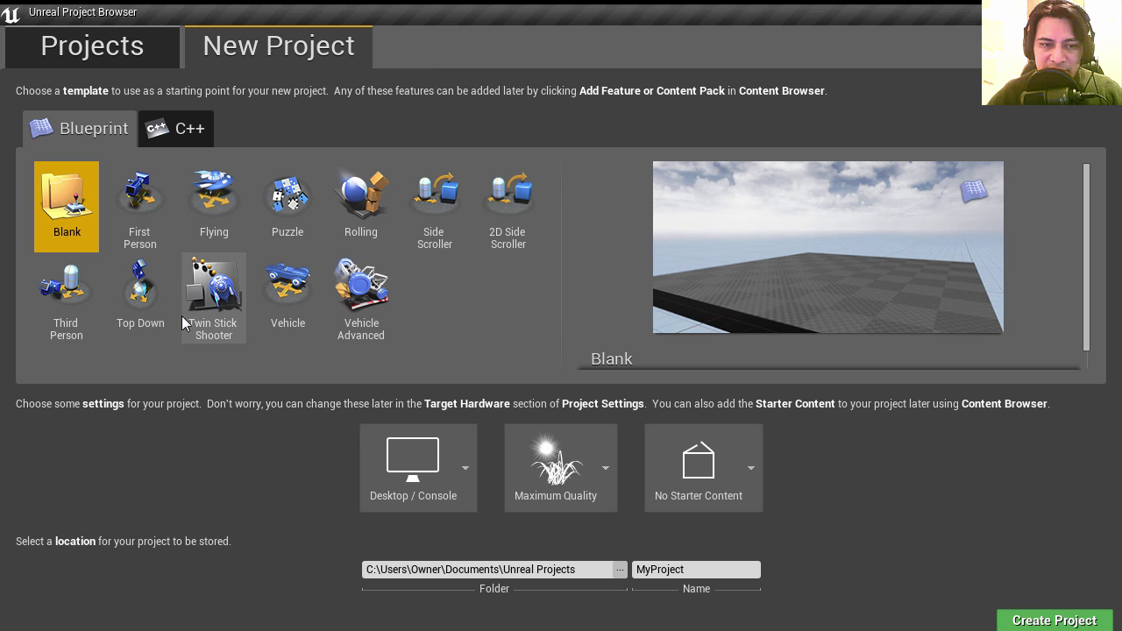
{"action": "left_click", "coordinate": [67, 295]}
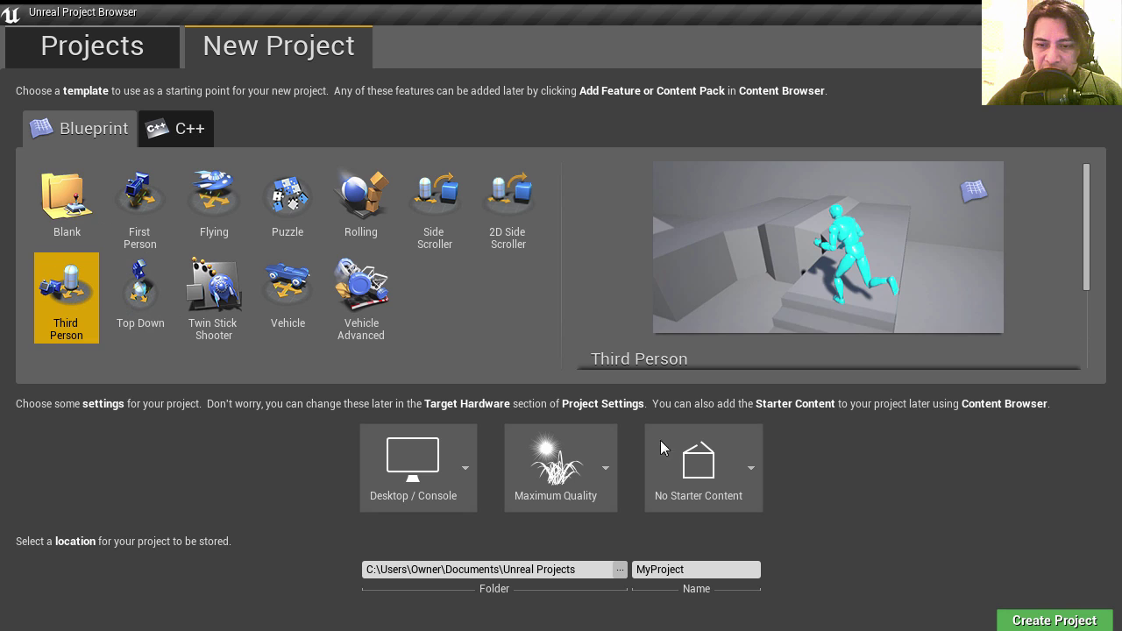
{"action": "left_click", "coordinate": [745, 474]}
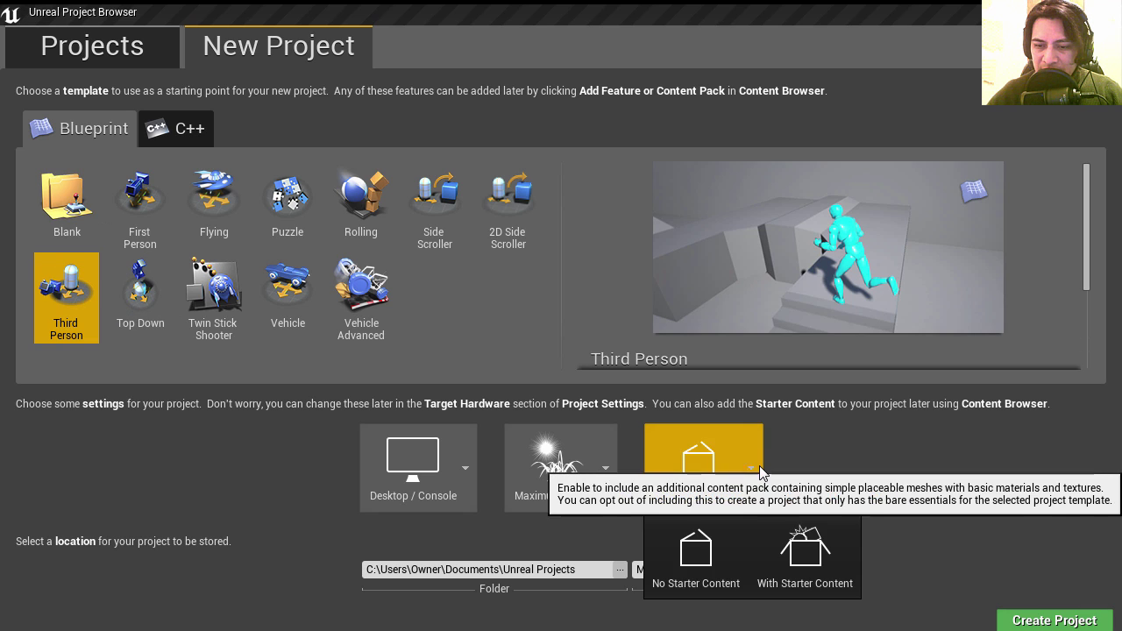
{"action": "left_click", "coordinate": [697, 548]}
{"action": "left_click", "coordinate": [700, 573]}
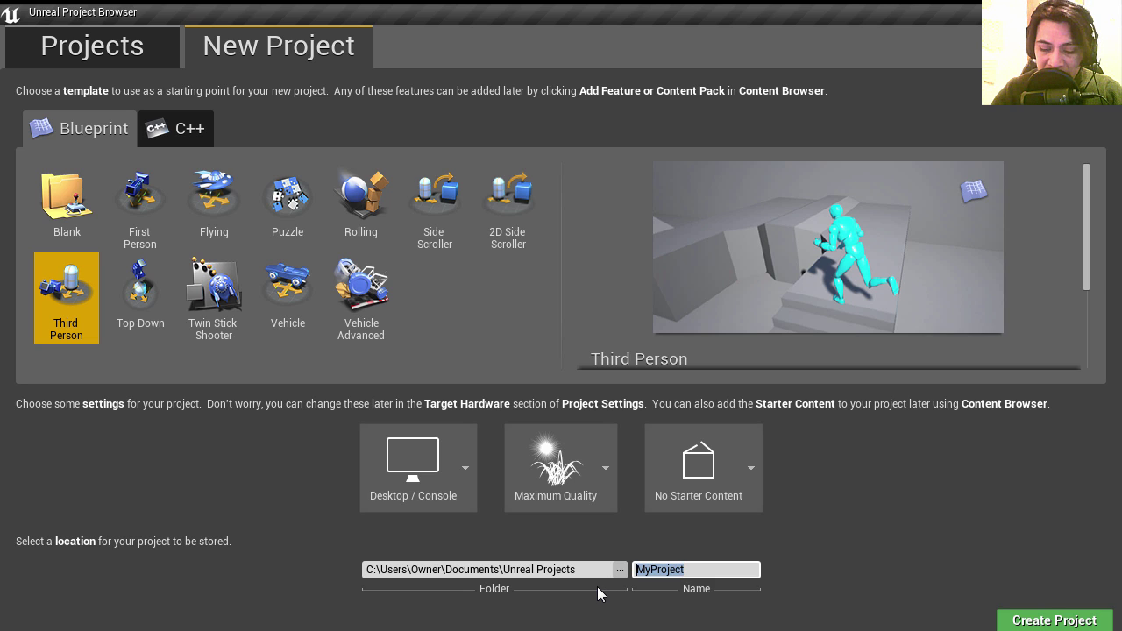
{"action": "type", "text": "sparckman"}
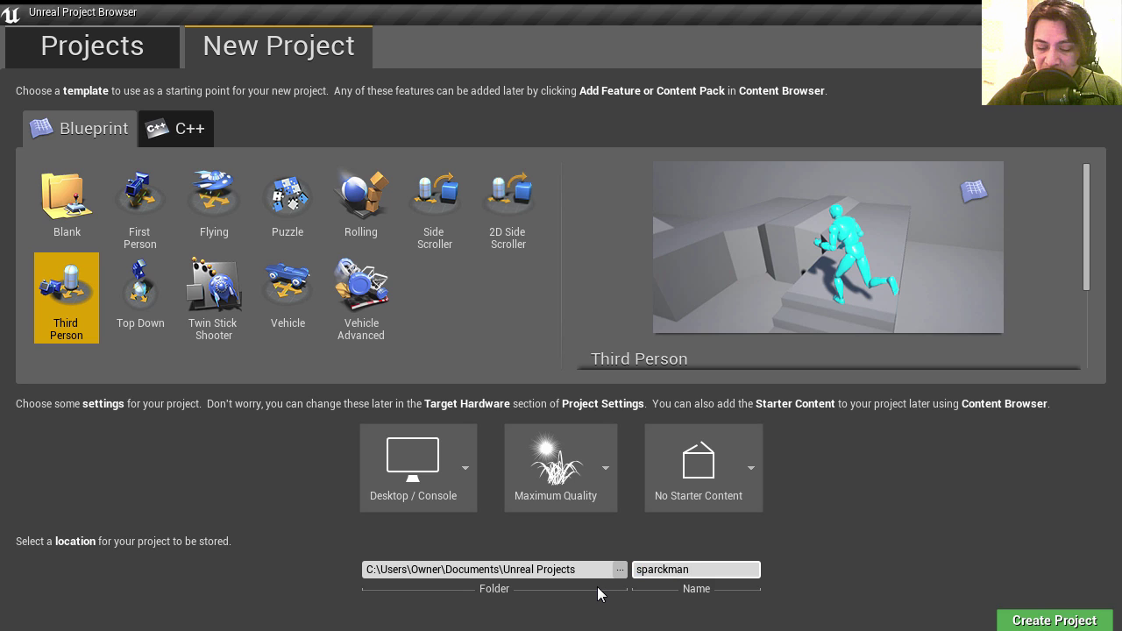
{"action": "left_click", "coordinate": [1004, 624]}
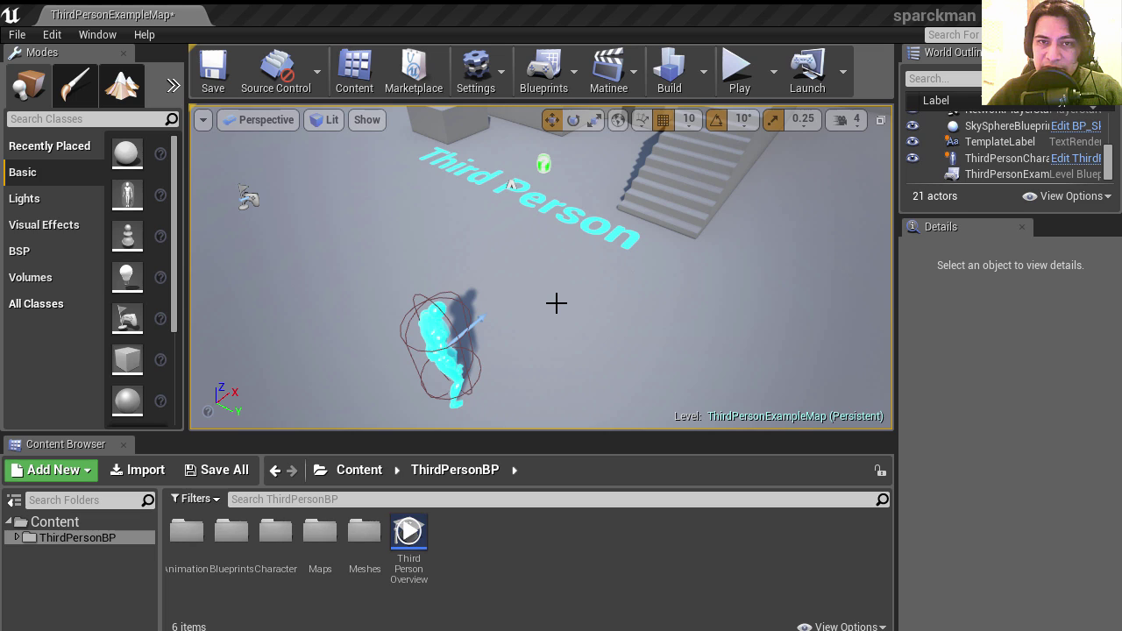
{"action": "left_click", "coordinate": [746, 78]}
{"action": "key", "text": "w"}
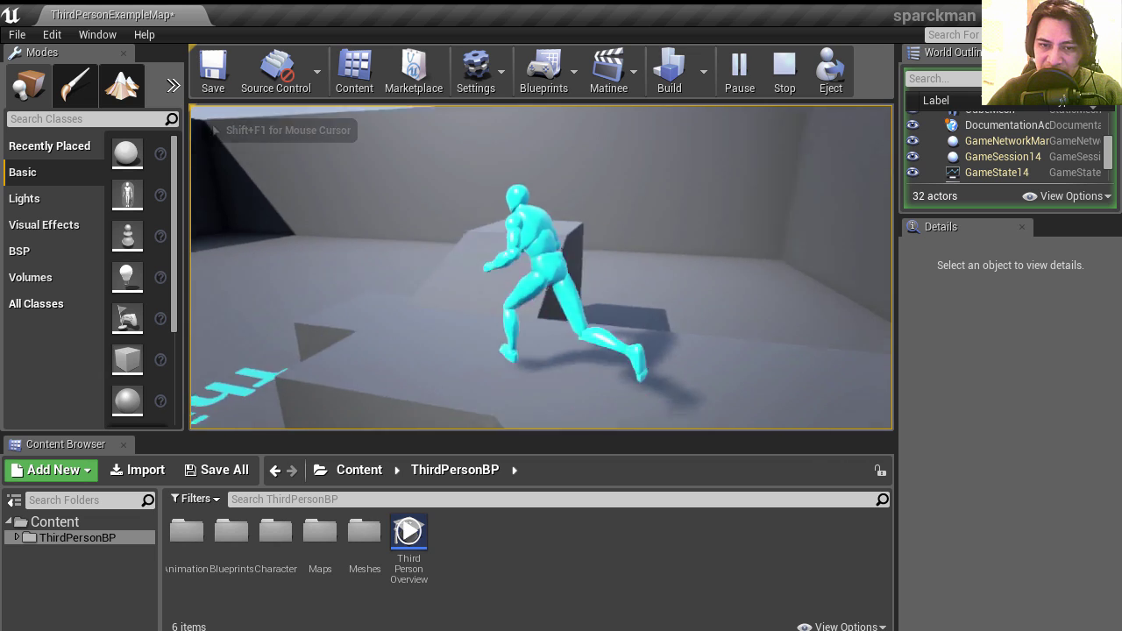
{"action": "key", "text": "space"}
{"action": "key", "text": "w"}
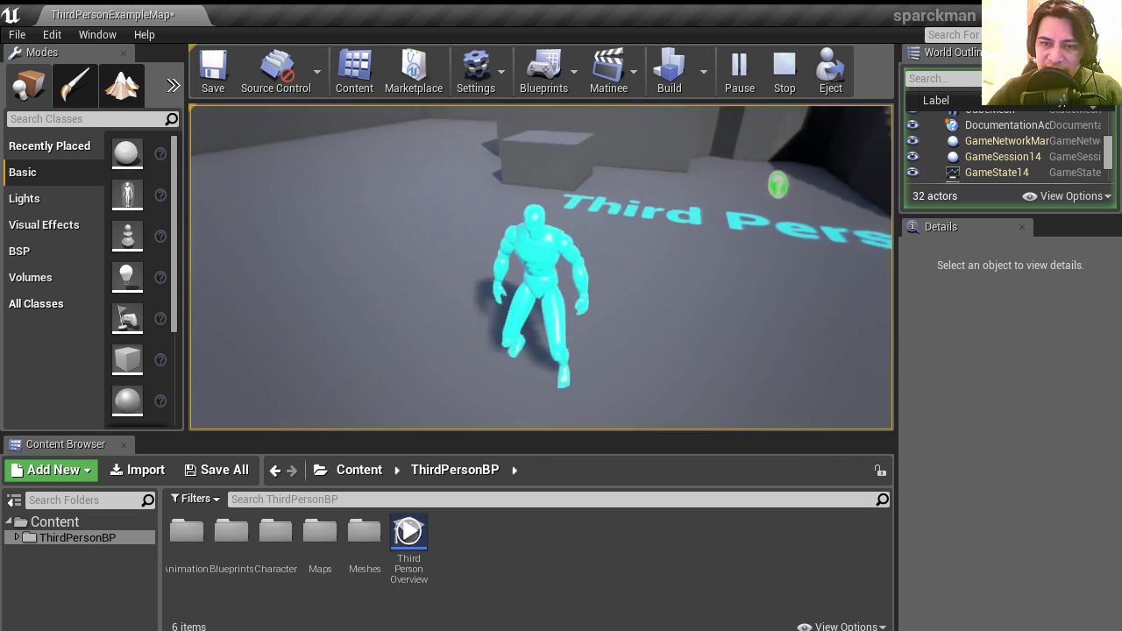
{"action": "key", "text": "w"}
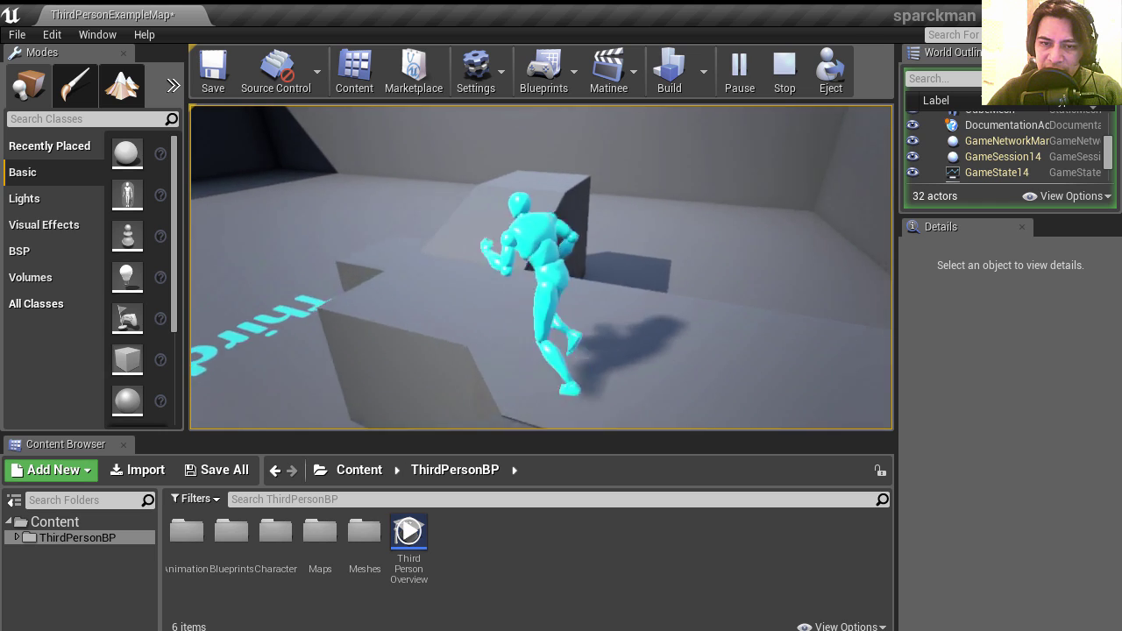
{"action": "key", "text": "space"}
{"action": "key", "text": "w"}
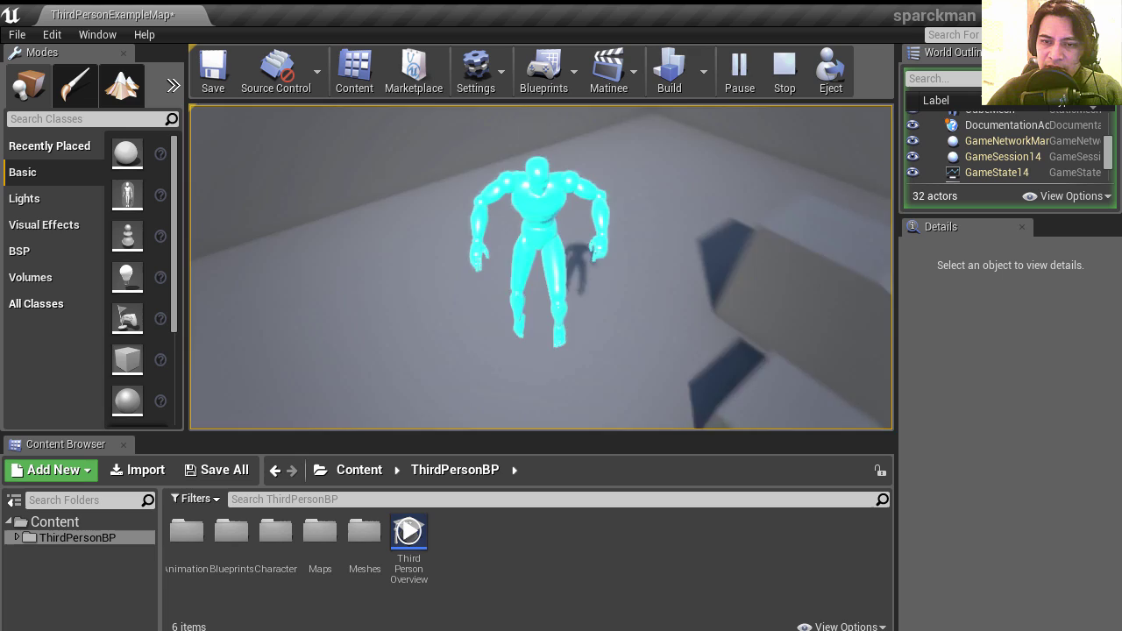
{"action": "key", "text": "w"}
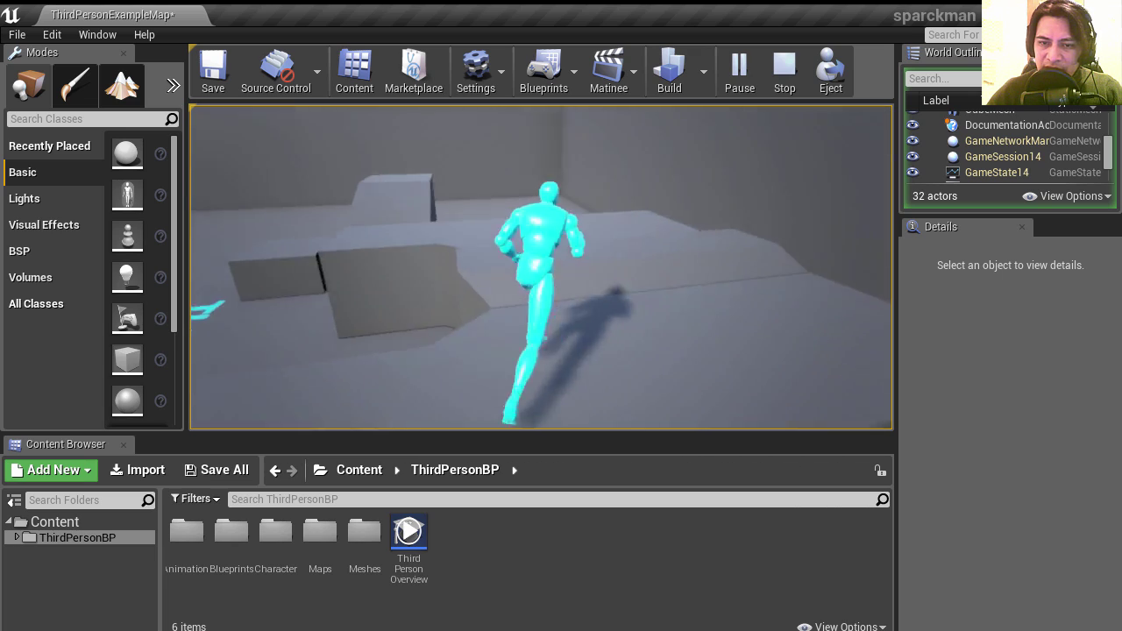
{"action": "key", "text": "space"}
{"action": "key", "text": "w"}
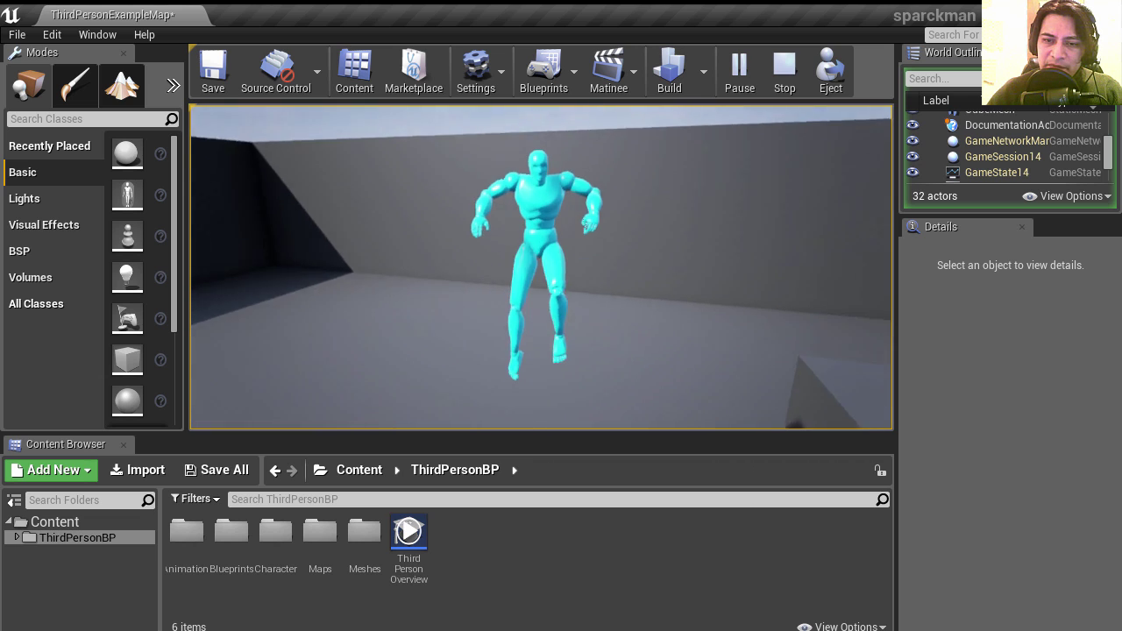
{"action": "key", "text": "w"}
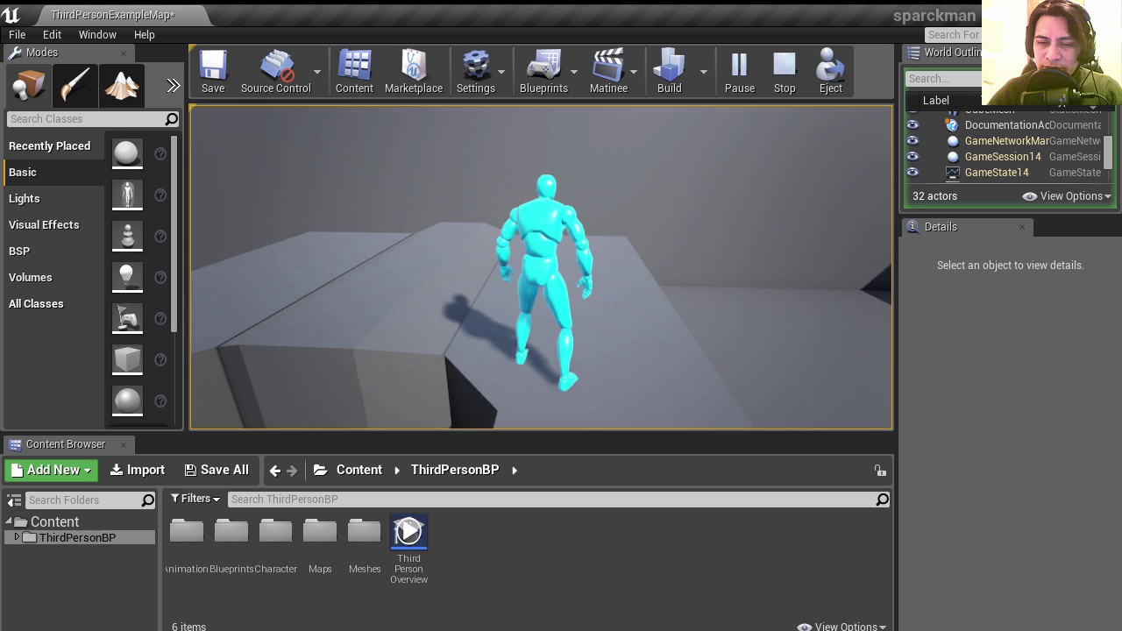
{"action": "key", "text": "a"}
{"action": "key", "text": "Escape"}
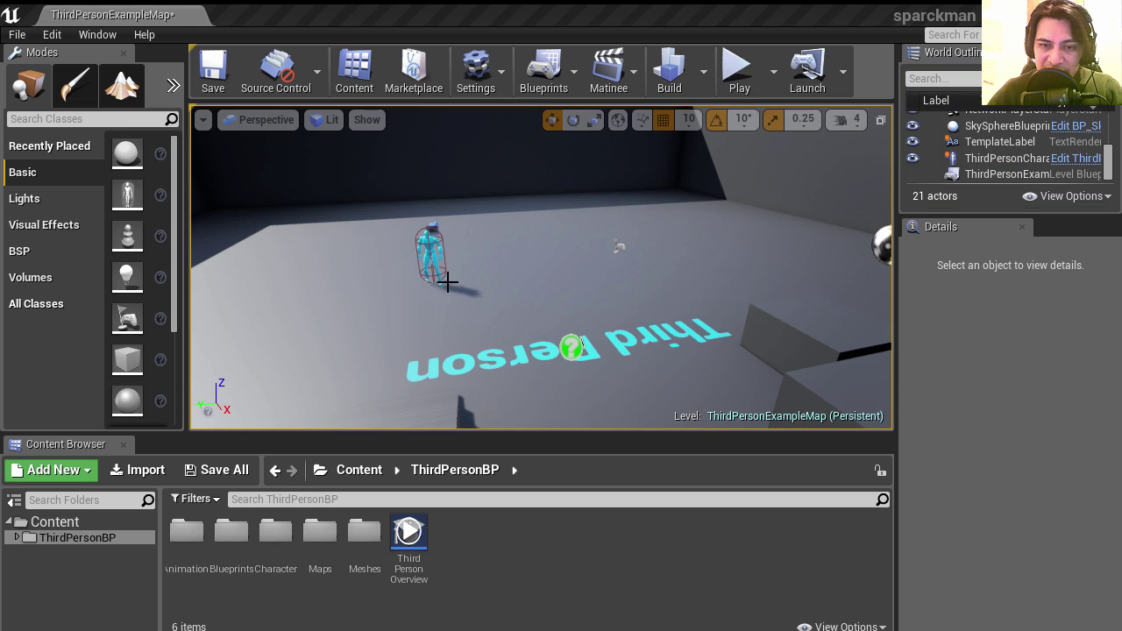
Step: Select ThirdPersonCharacter and move it toward the stairs and up to platform height in Top and Side views
{"action": "left_click", "coordinate": [430, 253]}
{"action": "right_click_drag", "start_coordinate": [425, 299], "coordinate": [426, 299]}
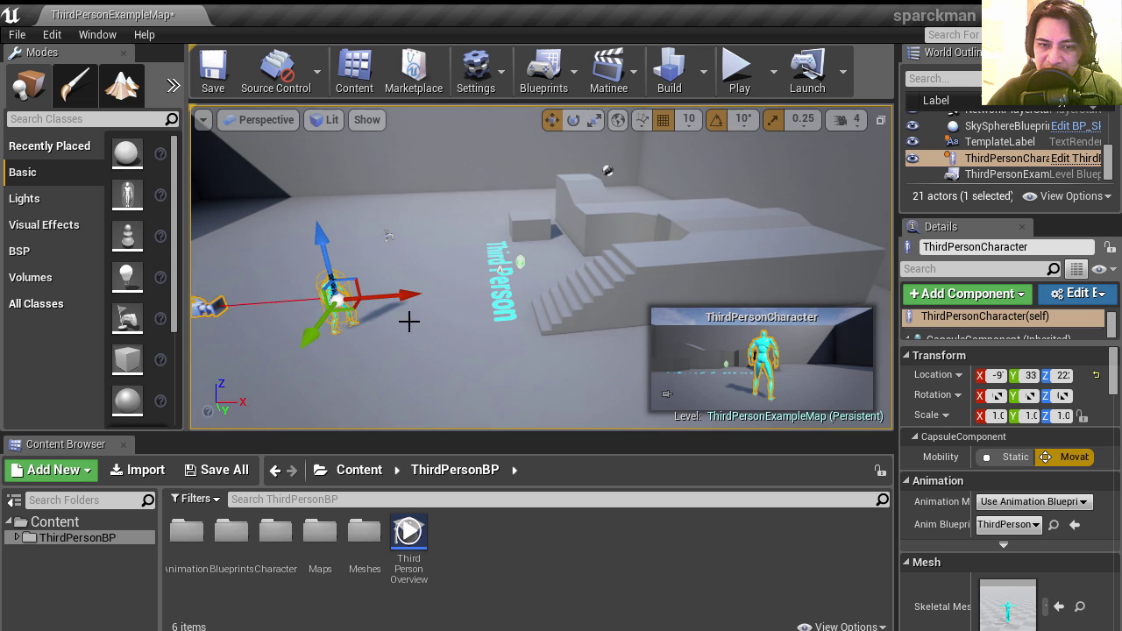
{"action": "left_click", "coordinate": [261, 120]}
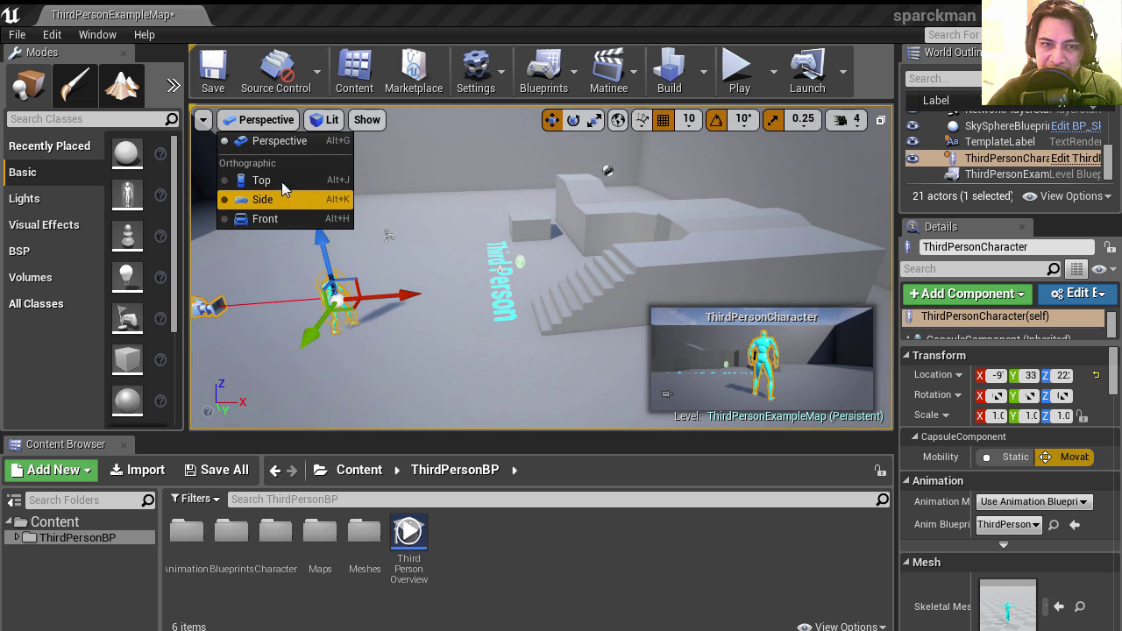
{"action": "left_click", "coordinate": [278, 176]}
{"action": "left_click_drag", "start_coordinate": [429, 244], "coordinate": [671, 267]}
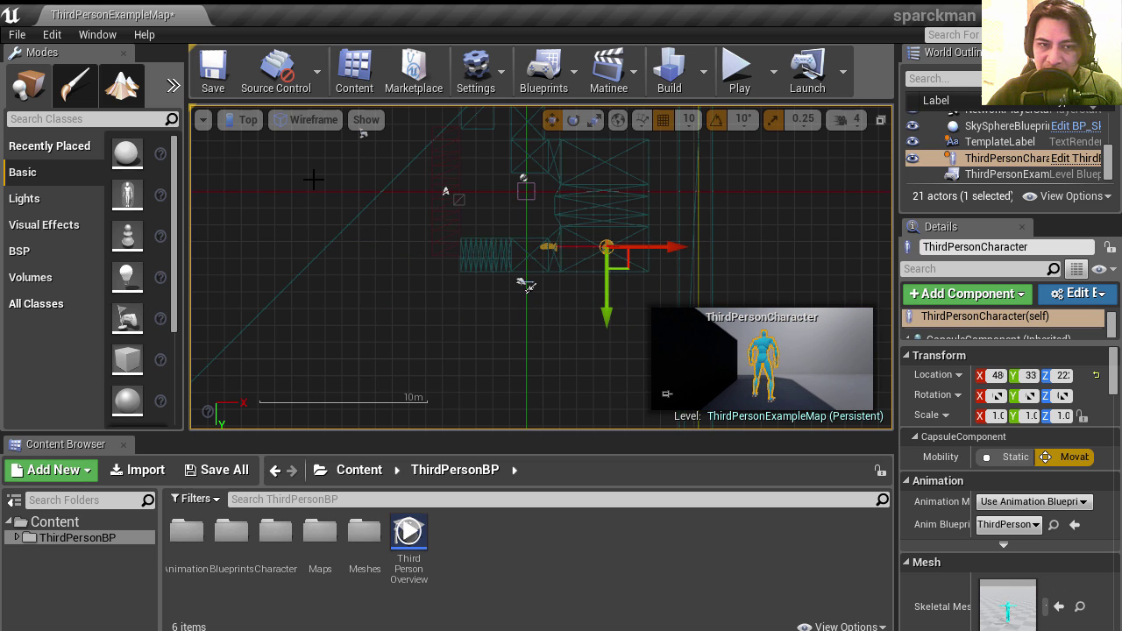
{"action": "left_click", "coordinate": [244, 119]}
{"action": "left_click", "coordinate": [263, 199]}
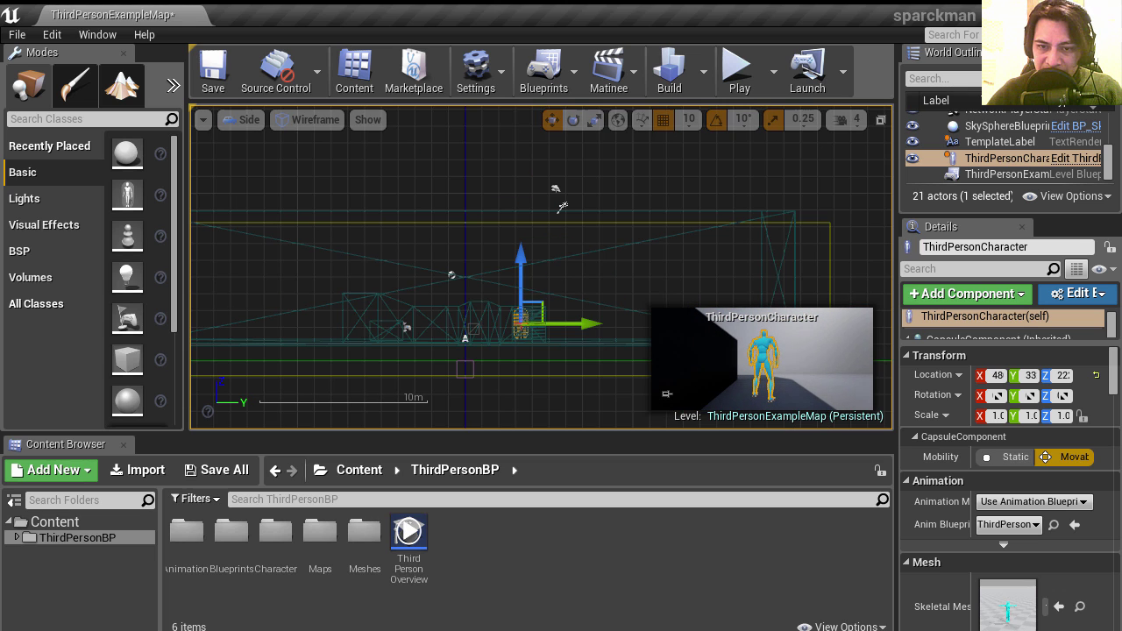
{"action": "left_click_drag", "start_coordinate": [521, 256], "coordinate": [520, 213]}
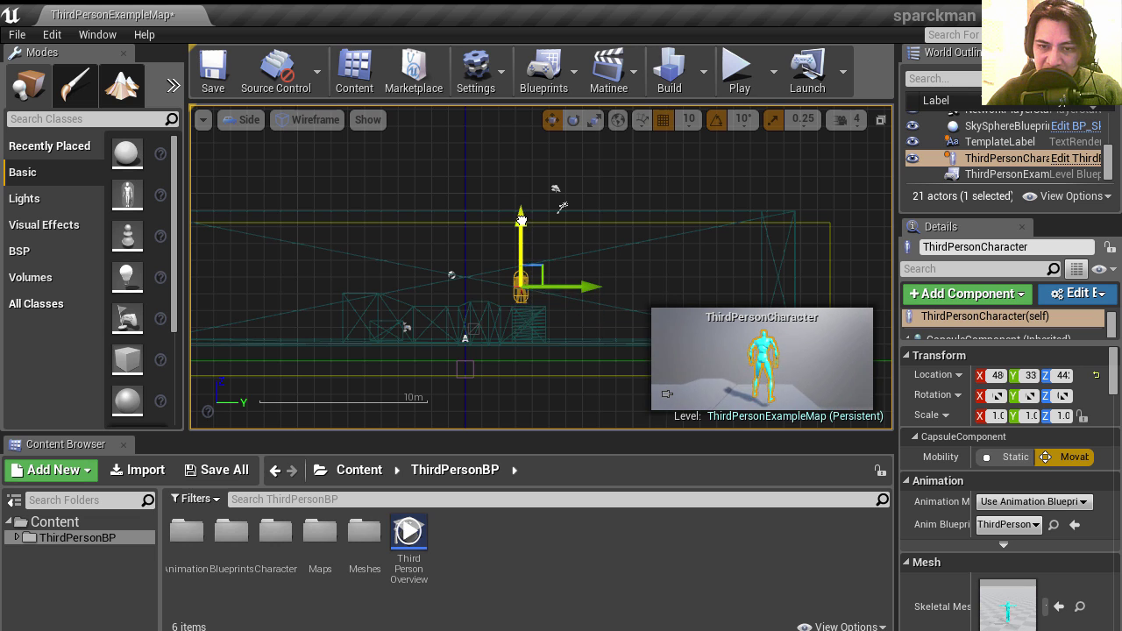
Step: Snap the character onto the platform floor with End and rotate it around its vertical axis
{"action": "left_click", "coordinate": [244, 119]}
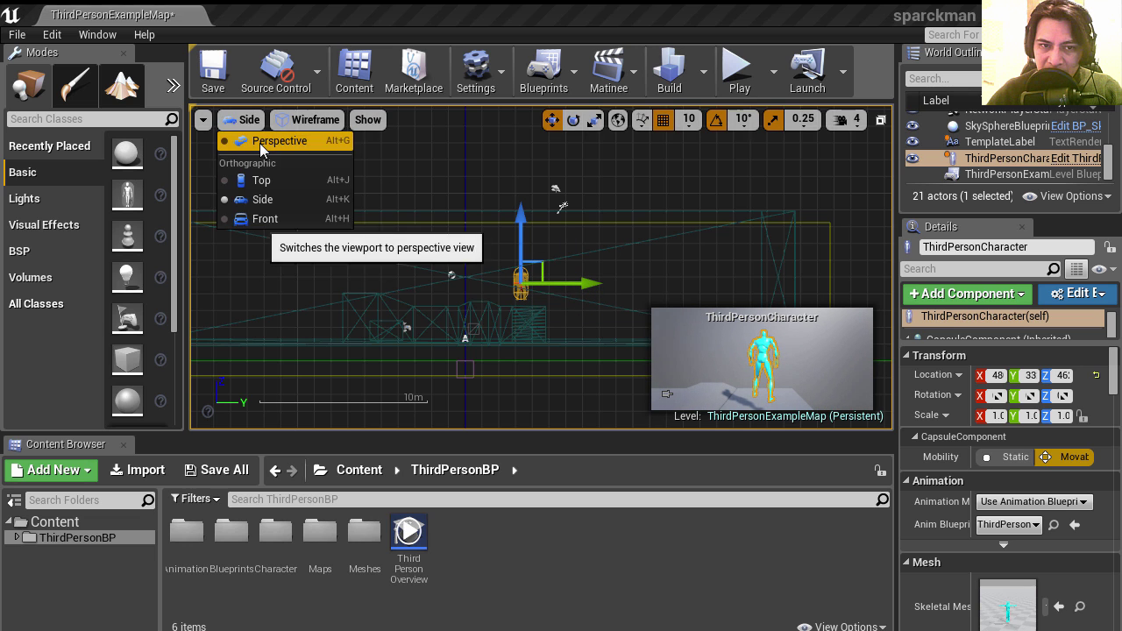
{"action": "left_click", "coordinate": [260, 143]}
{"action": "right_click_drag", "start_coordinate": [763, 245], "coordinate": [605, 263]}
{"action": "key", "text": "End"}
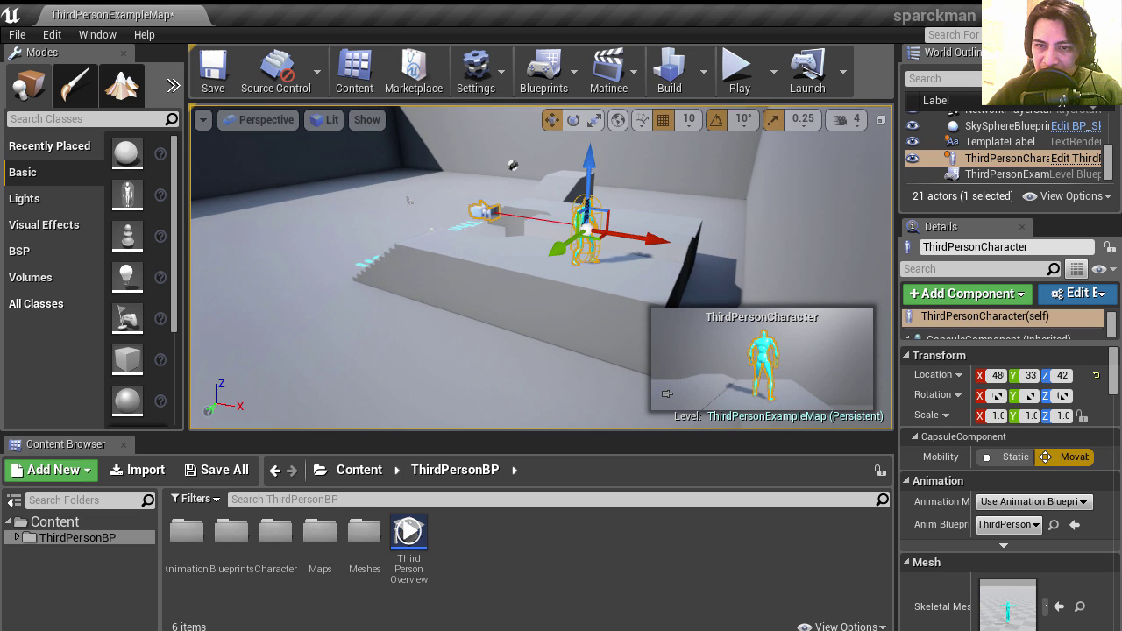
{"action": "scroll", "coordinate": [592, 245], "scroll_direction": "up", "scroll_amount": 2}
{"action": "scroll", "coordinate": [610, 243], "scroll_direction": "up", "scroll_amount": 2}
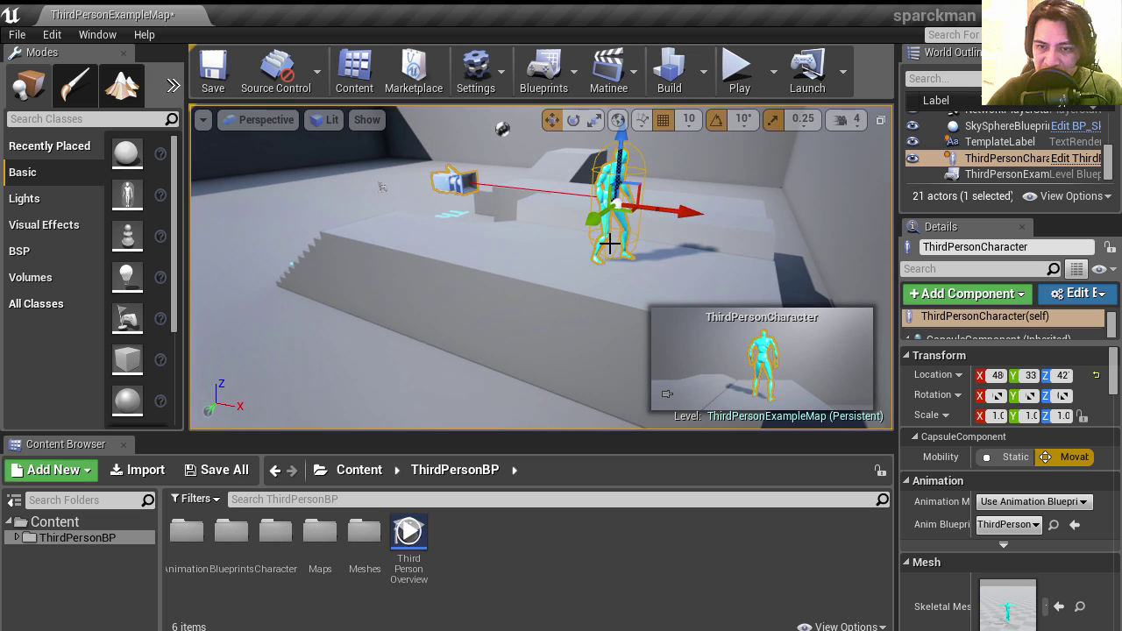
{"action": "key", "text": "e"}
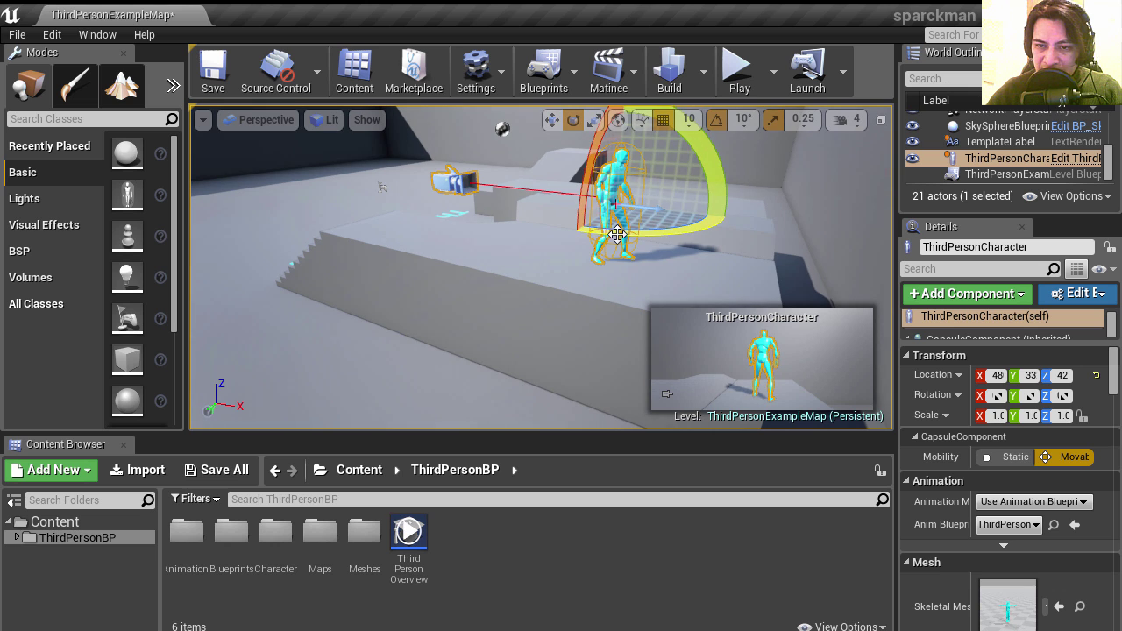
{"action": "left_click_drag", "start_coordinate": [617, 234], "coordinate": [614, 242]}
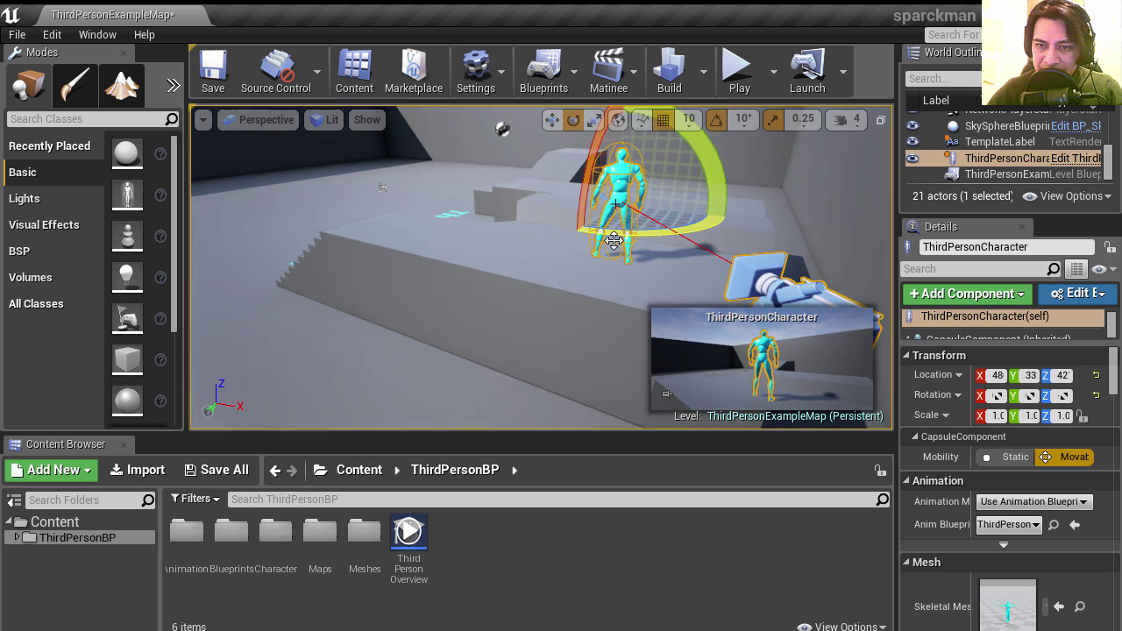
Step: Play-test from the platform start, steering the character up the stairs, then stop and pull the view back
{"action": "left_click", "coordinate": [739, 70]}
{"action": "left_click", "coordinate": [543, 263]}
{"action": "key", "text": "w"}
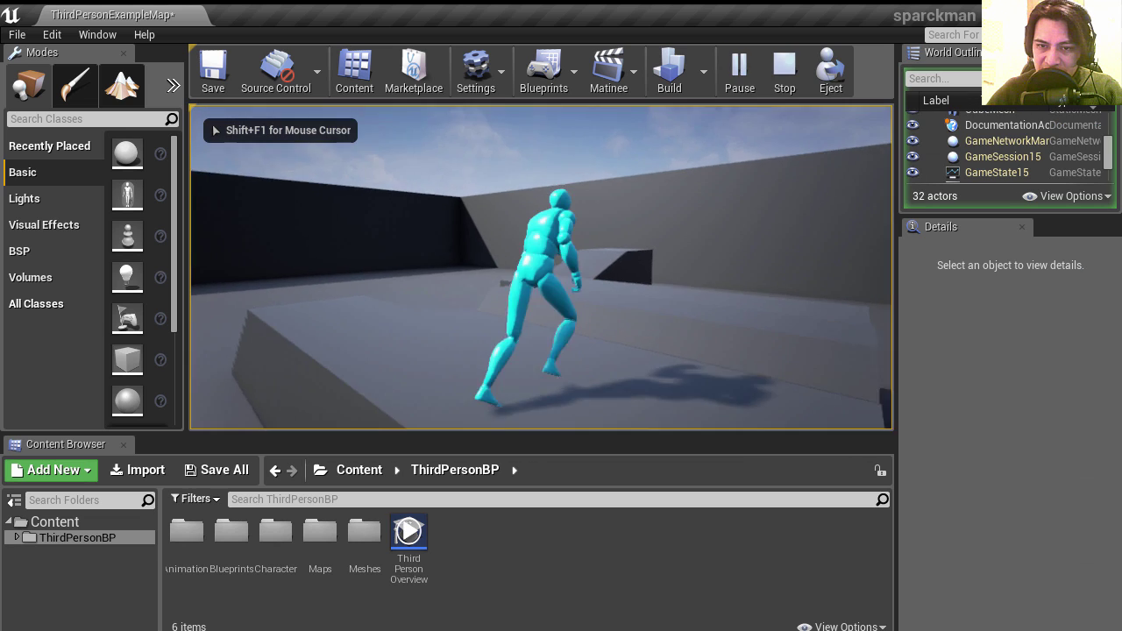
{"action": "key", "text": "w"}
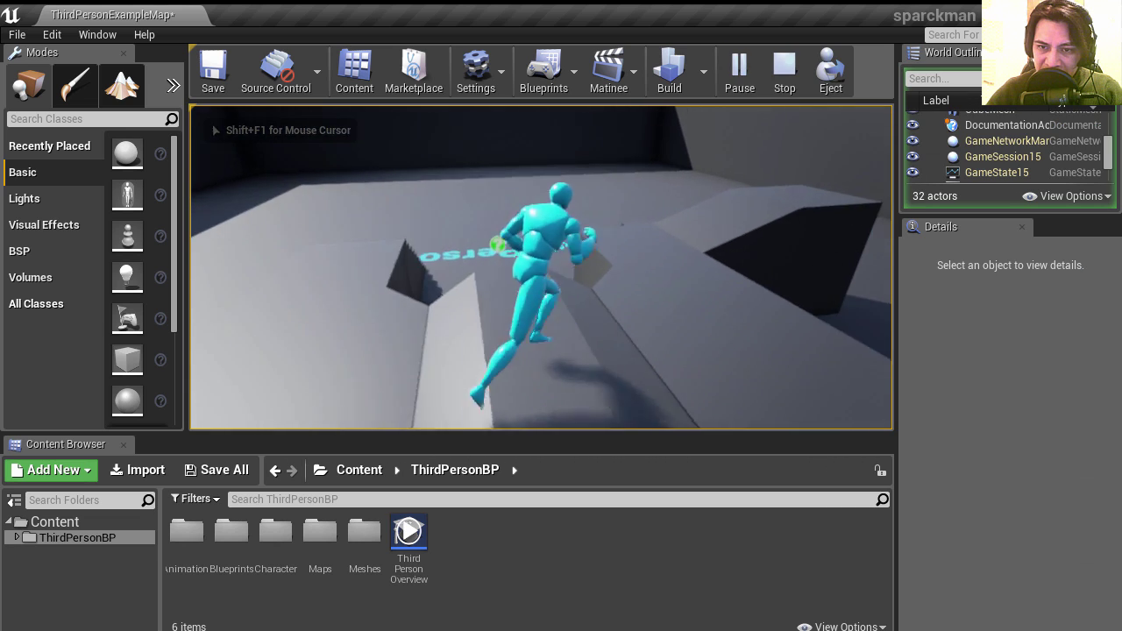
{"action": "key", "text": "s"}
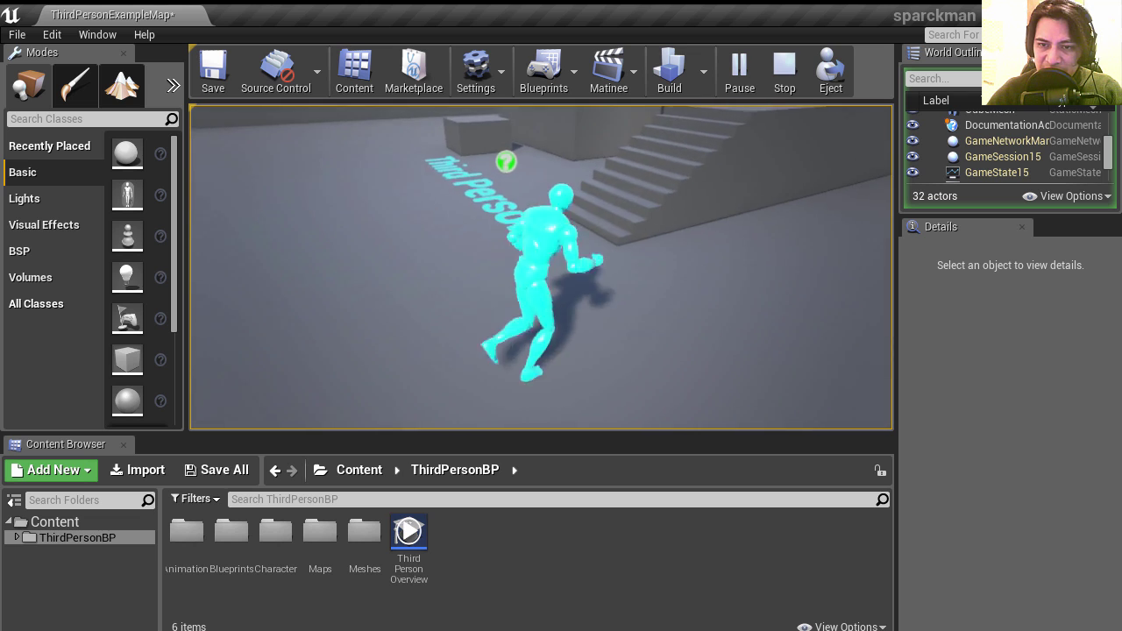
{"action": "key", "text": "w"}
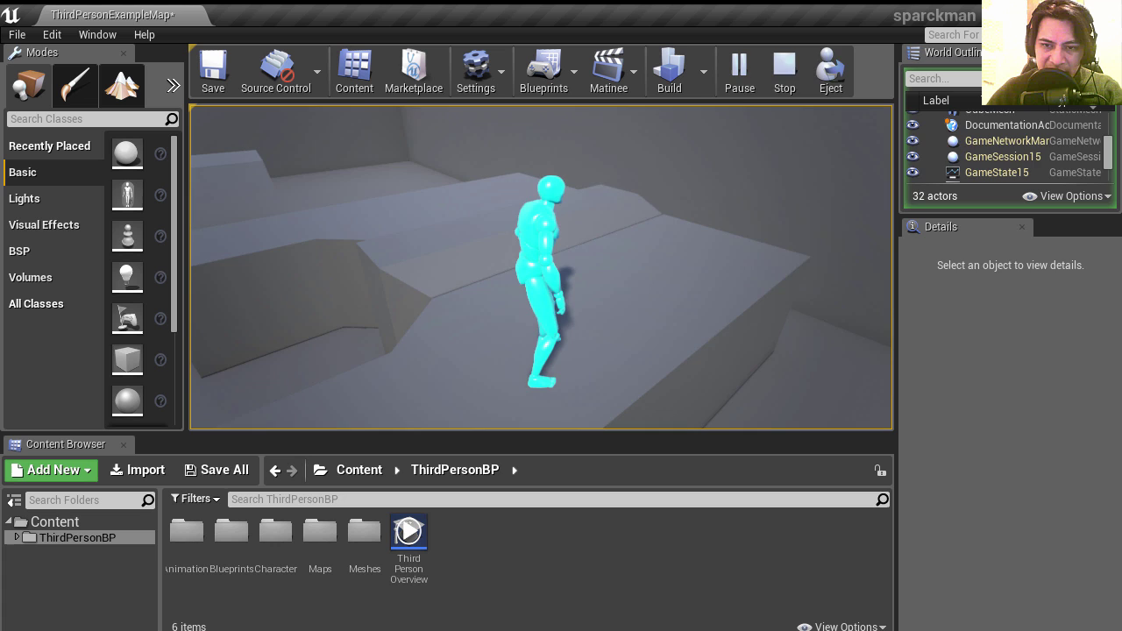
{"action": "key", "text": "Escape"}
{"action": "mouse_move", "coordinate": [441, 250]}
{"action": "left_mouse_down"}
{"action": "mouse_move", "coordinate": [412, 292]}
{"action": "mouse_move", "coordinate": [354, 255]}
{"action": "left_mouse_up"}
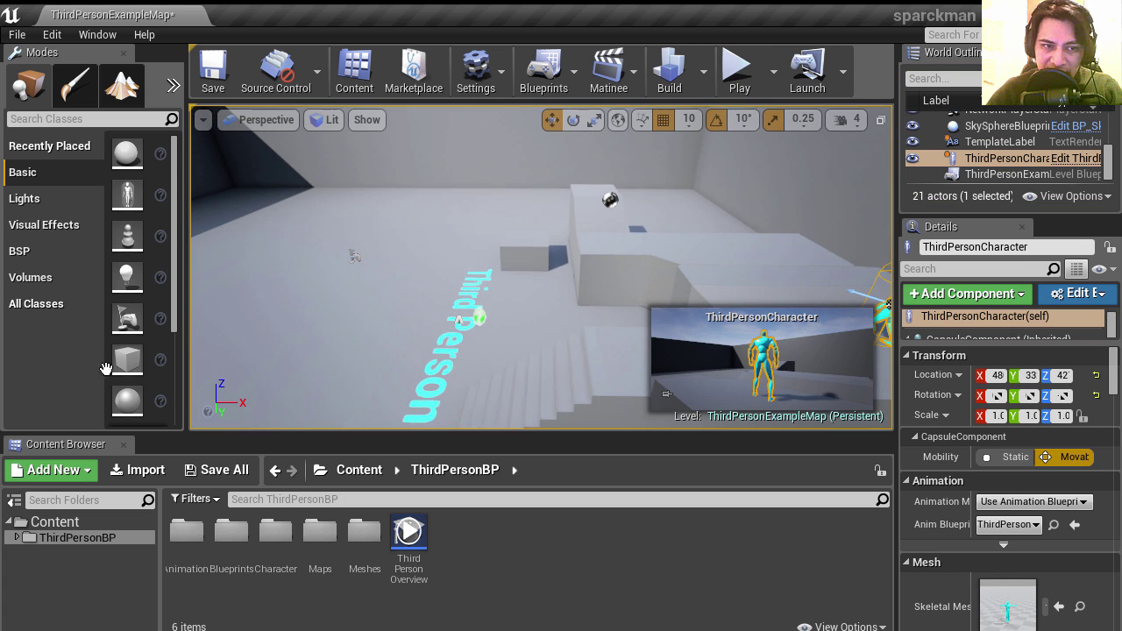
Step: Place a TriggerVolume from the Volumes list into the level and switch to scale mode
{"action": "left_click", "coordinate": [52, 277]}
{"action": "scroll", "coordinate": [140, 350], "scroll_direction": "down", "scroll_amount": 5}
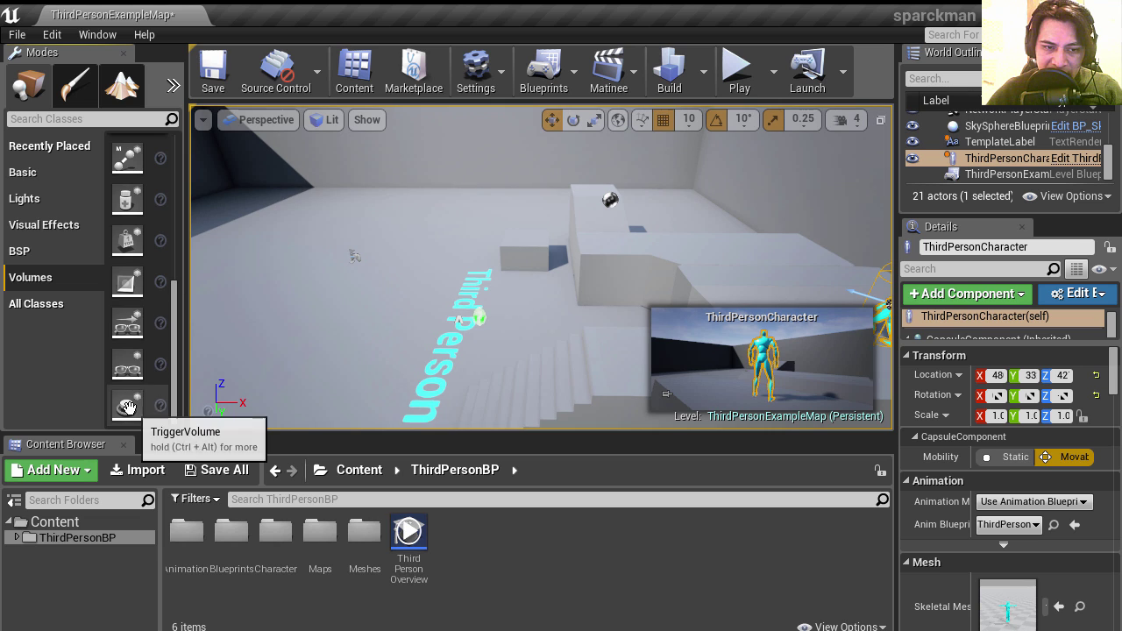
{"action": "left_click_drag", "start_coordinate": [128, 407], "coordinate": [335, 349]}
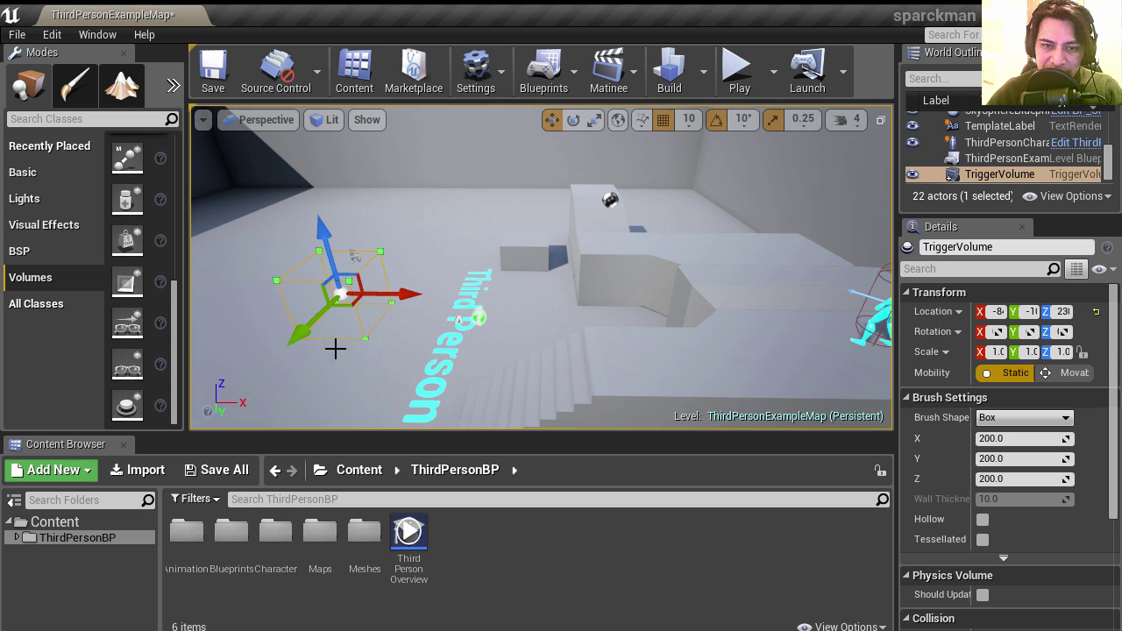
{"action": "key", "text": "r"}
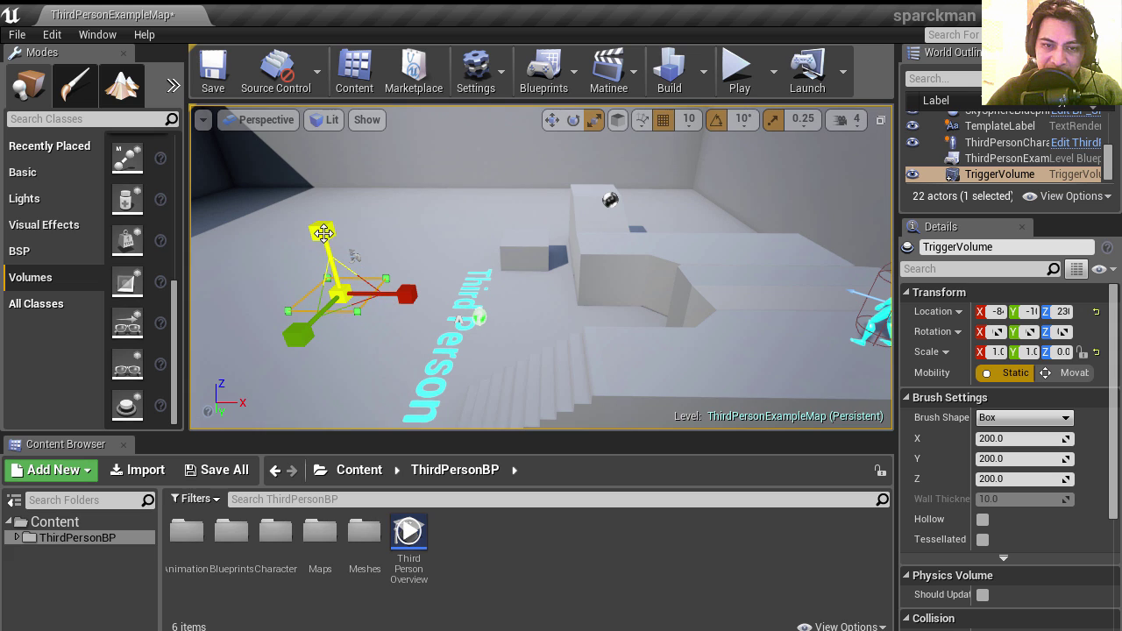
Step: In Top view, enlarge the trigger volume and stretch it wide along X and Y
{"action": "left_click", "coordinate": [258, 119]}
{"action": "left_click", "coordinate": [259, 181]}
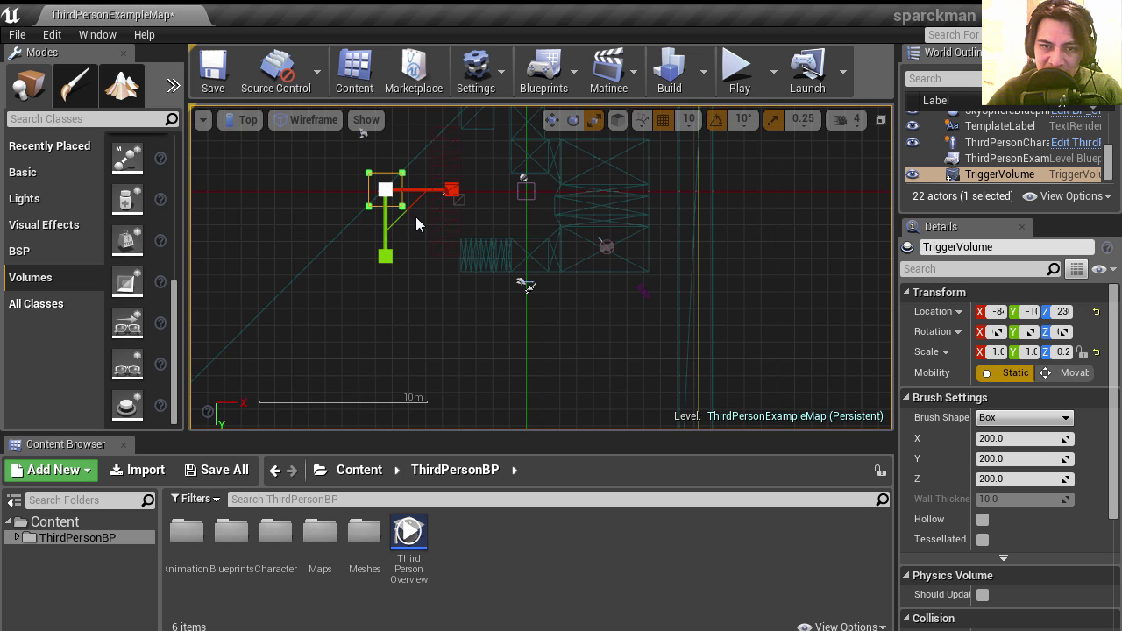
{"action": "scroll", "coordinate": [418, 236], "scroll_direction": "down", "scroll_amount": 4}
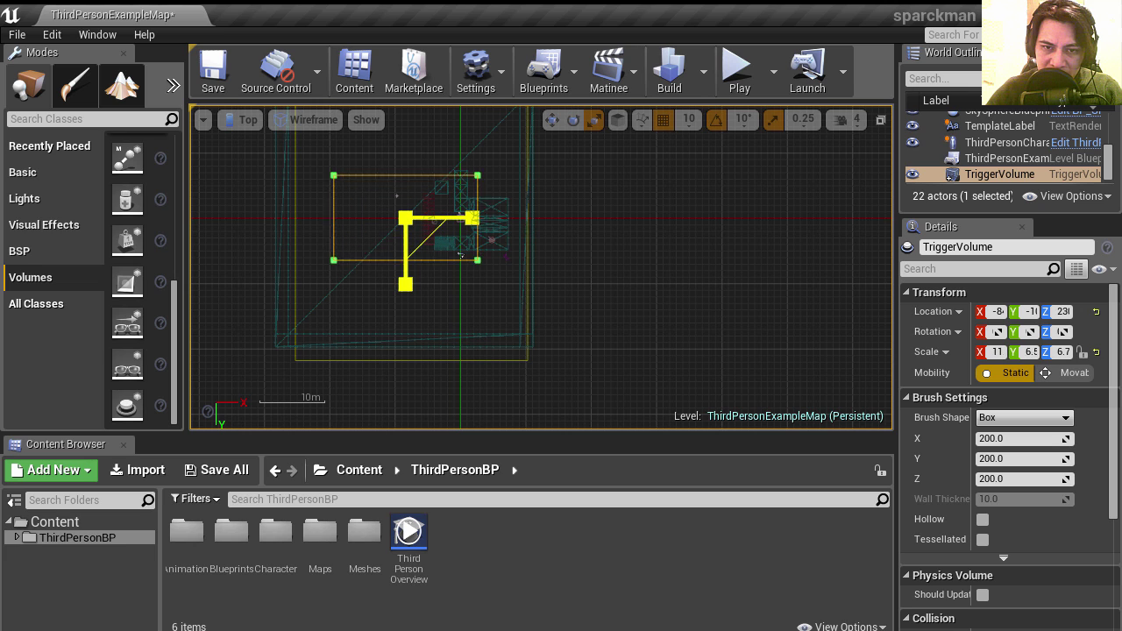
{"action": "left_click_drag", "start_coordinate": [405, 217], "coordinate": [407, 214]}
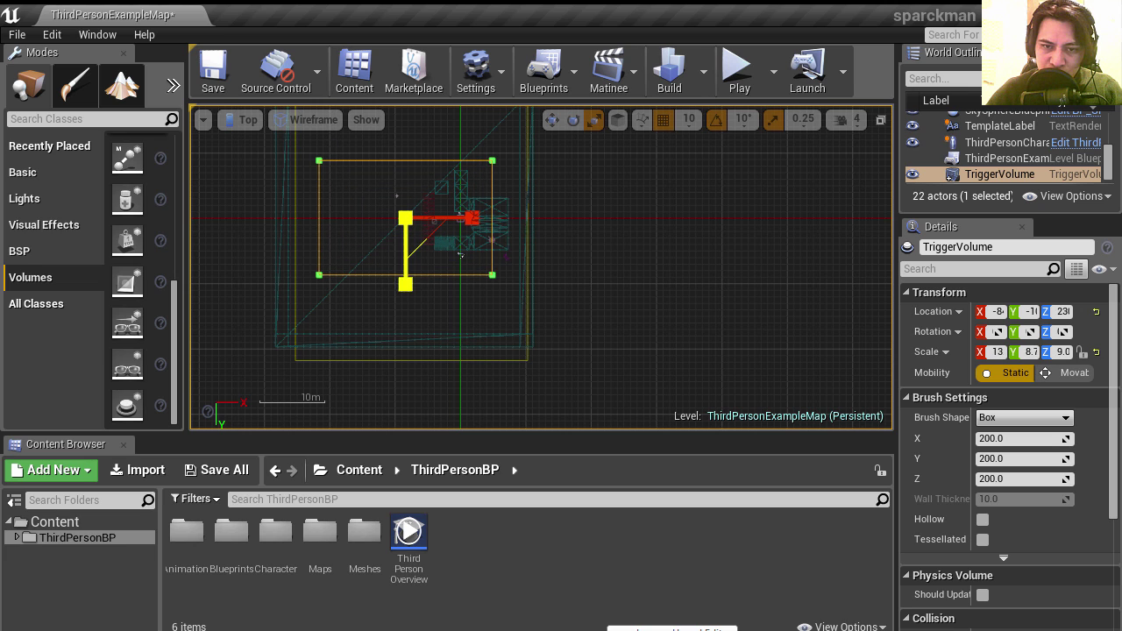
{"action": "left_click_drag", "start_coordinate": [405, 254], "coordinate": [405, 289]}
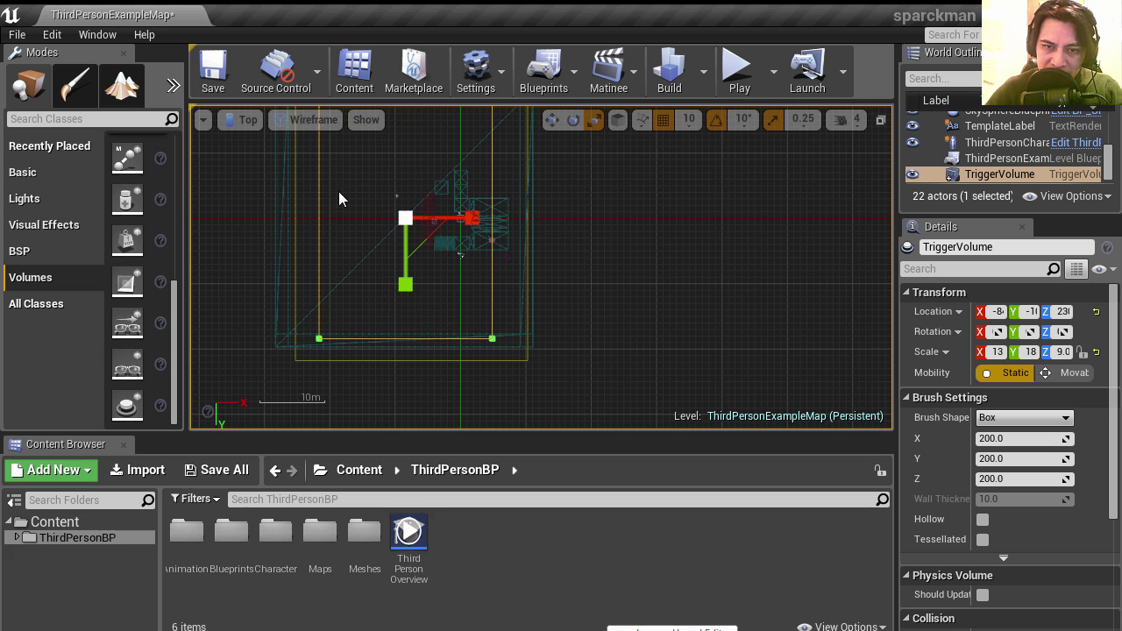
{"action": "left_click_drag", "start_coordinate": [472, 217], "coordinate": [244, 99]}
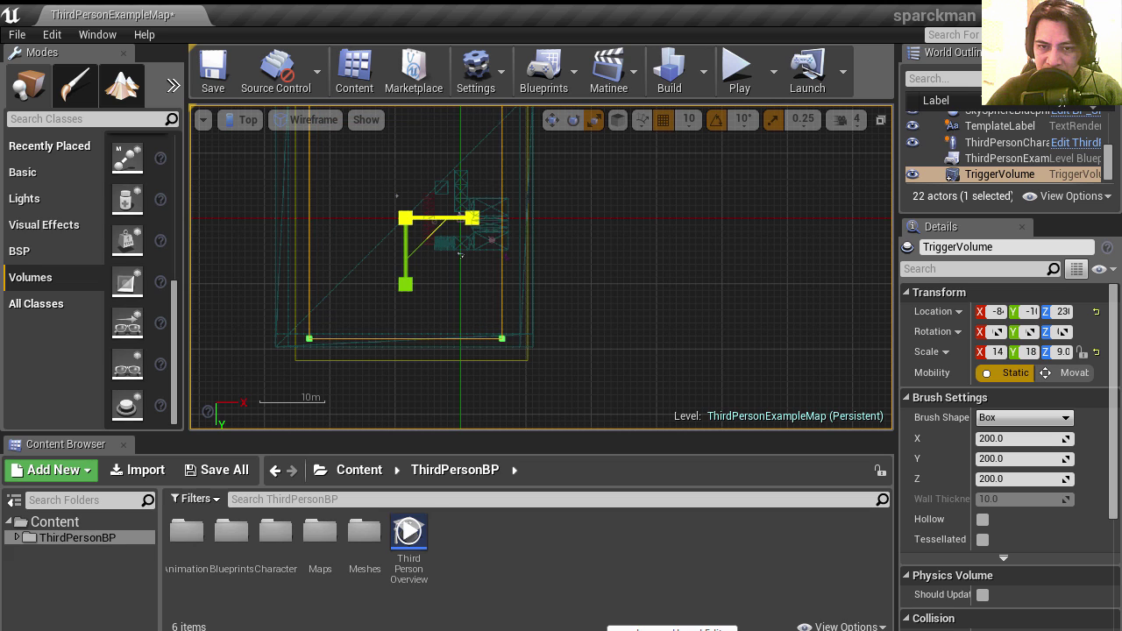
Step: In Side view, flatten the trigger volume and lower it to height 80
{"action": "left_click", "coordinate": [245, 121]}
{"action": "left_click", "coordinate": [294, 200]}
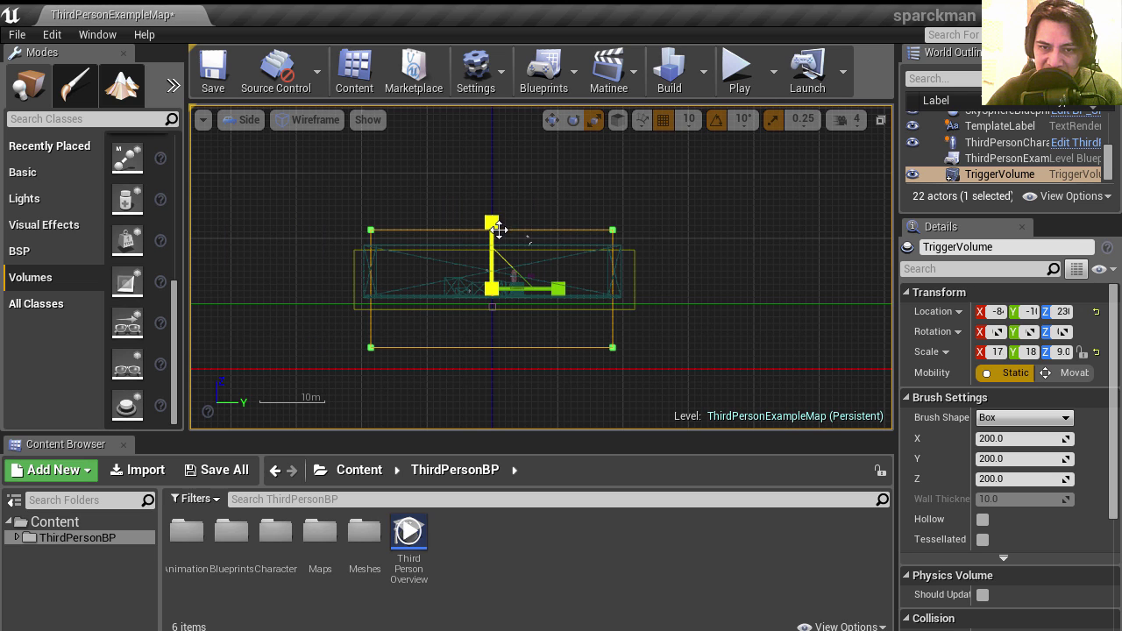
{"action": "left_click_drag", "start_coordinate": [492, 222], "coordinate": [491, 315]}
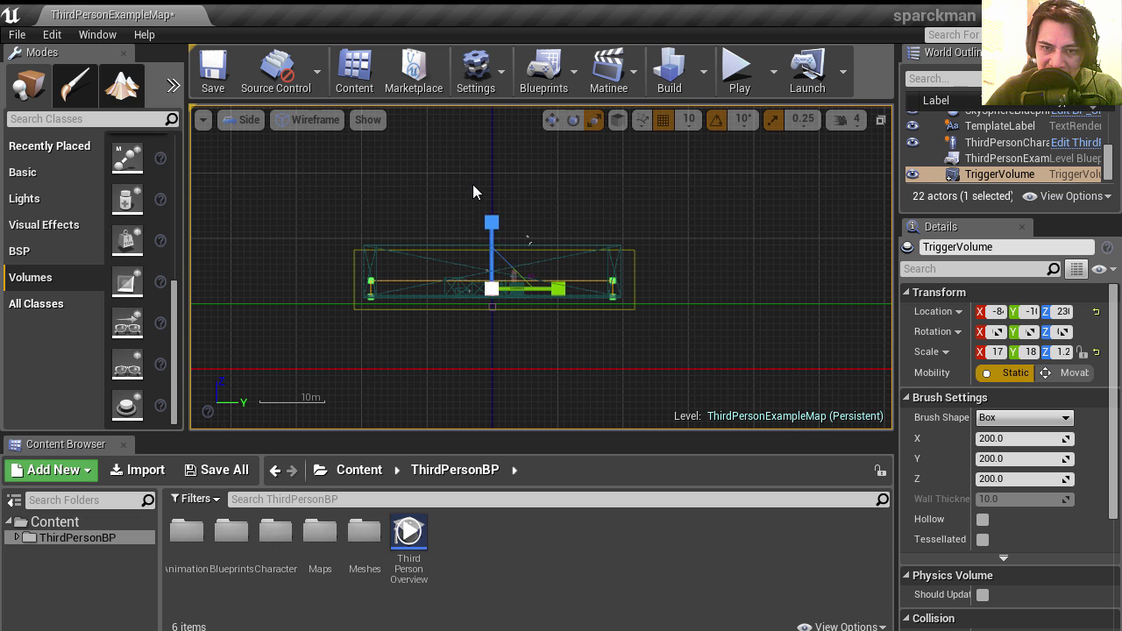
{"action": "key", "text": "e"}
{"action": "scroll", "coordinate": [540, 301], "scroll_direction": "up", "scroll_amount": 2}
{"action": "scroll", "coordinate": [504, 302], "scroll_direction": "up", "scroll_amount": 2}
{"action": "key", "text": "w"}
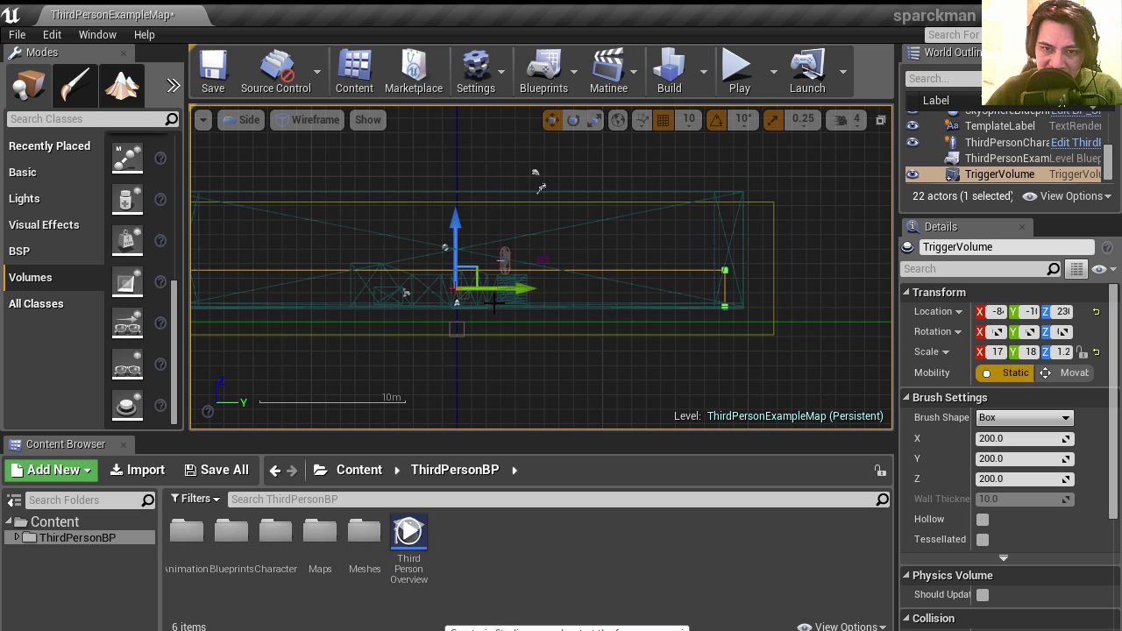
{"action": "left_click_drag", "start_coordinate": [461, 241], "coordinate": [457, 245]}
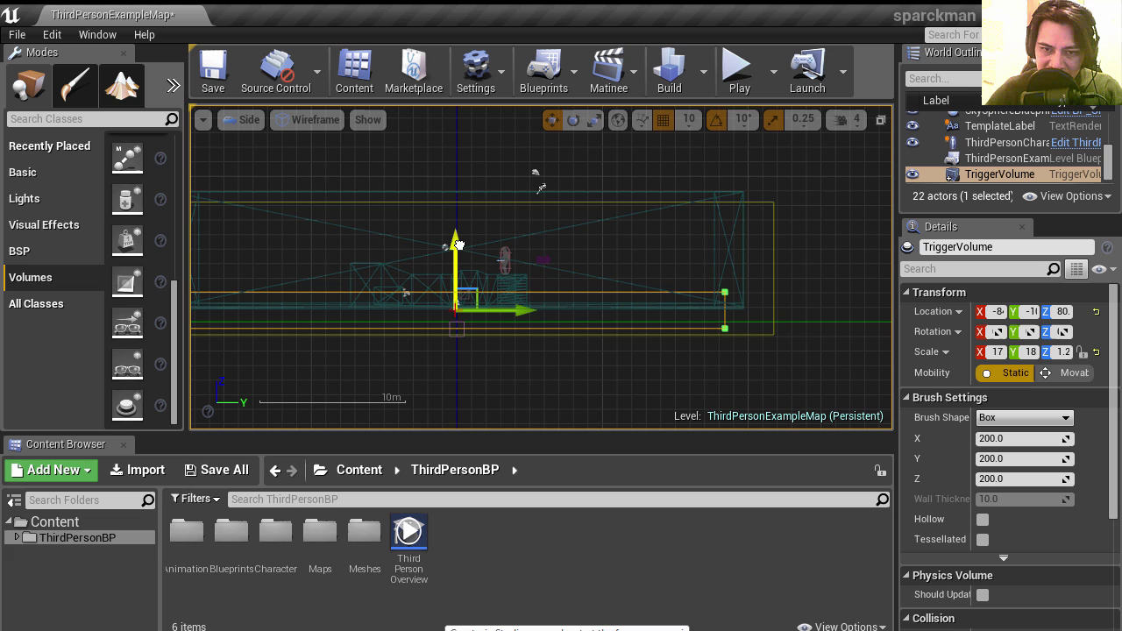
Step: Make the trigger volume thinner, undoing a slight raise to keep it at height 80
{"action": "key", "text": "r"}
{"action": "left_click_drag", "start_coordinate": [460, 241], "coordinate": [457, 254]}
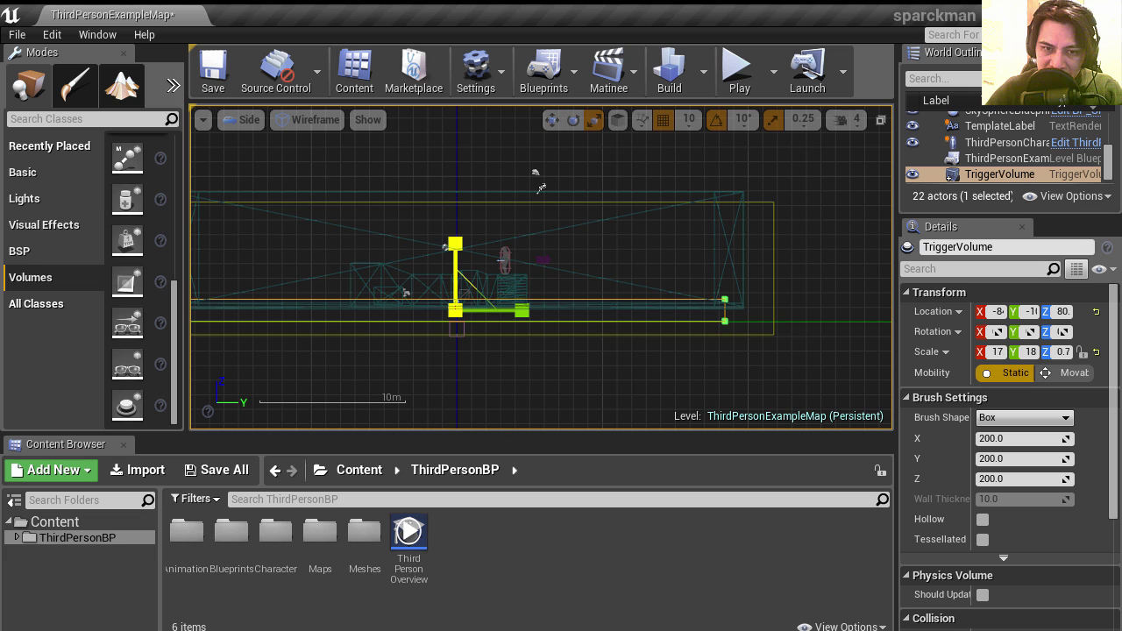
{"action": "key", "text": "e"}
{"action": "key", "text": "w"}
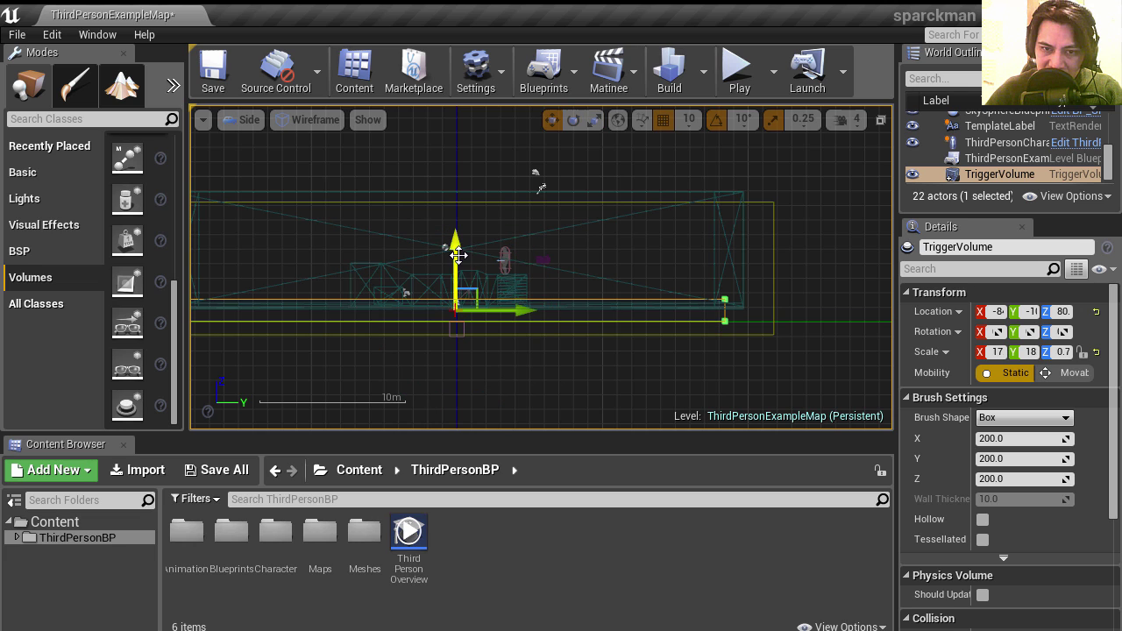
{"action": "left_click_drag", "start_coordinate": [457, 251], "coordinate": [456, 249]}
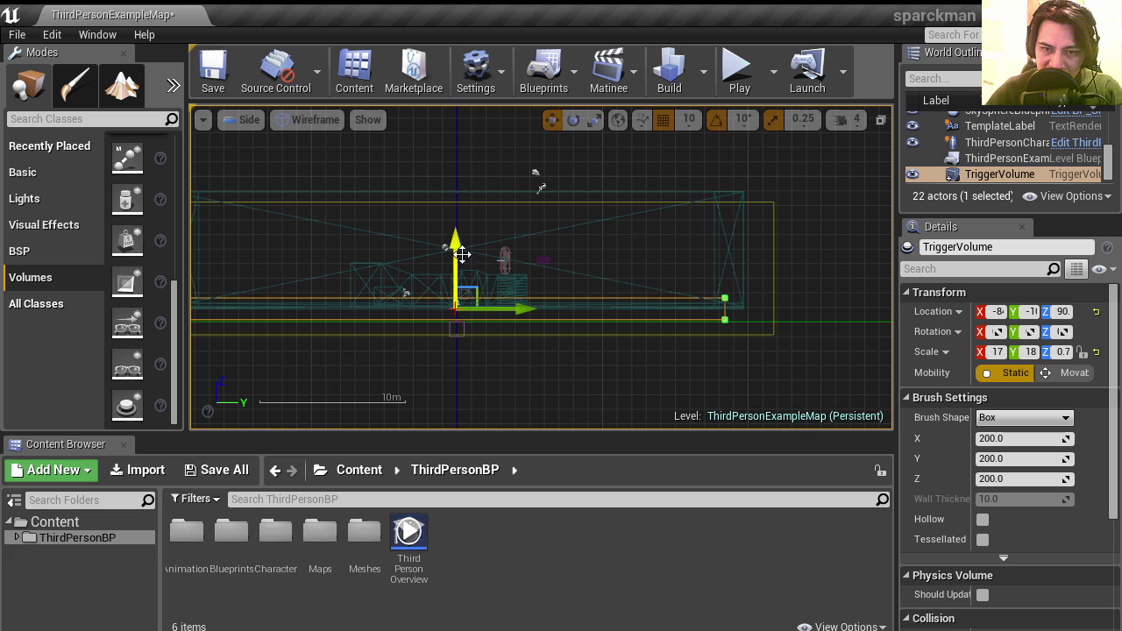
{"action": "scroll", "coordinate": [477, 285], "scroll_direction": "up", "scroll_amount": 1}
{"action": "scroll", "coordinate": [477, 285], "scroll_direction": "up", "scroll_amount": 1}
{"action": "key", "text": "ctrl+z"}
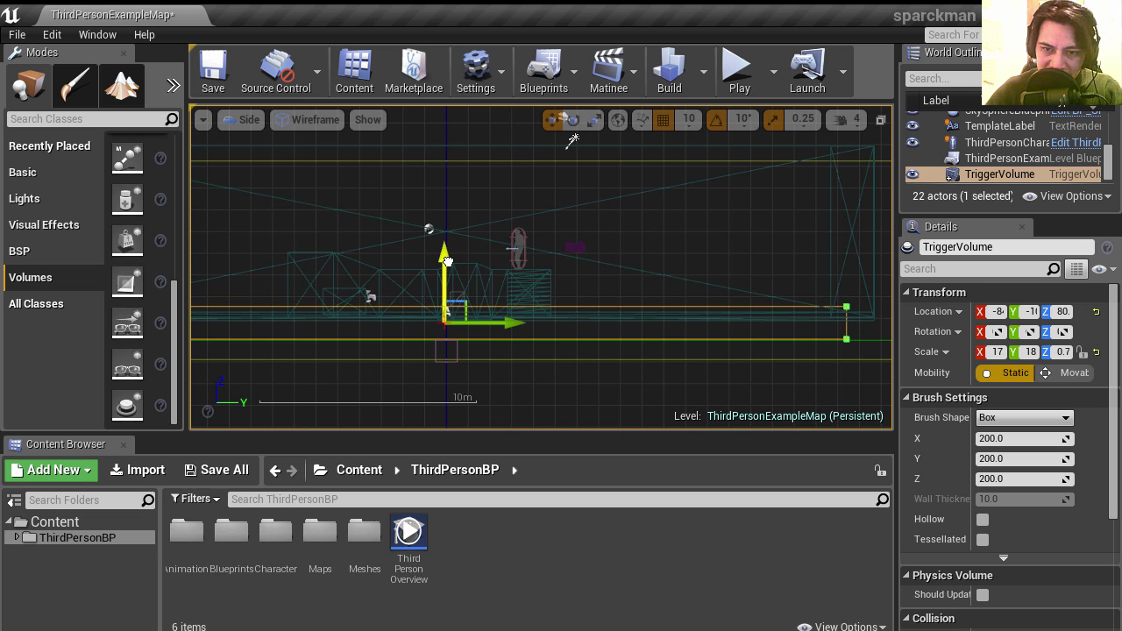
Step: Check the trigger volume's coverage in perspective and top views
{"action": "left_click", "coordinate": [245, 119]}
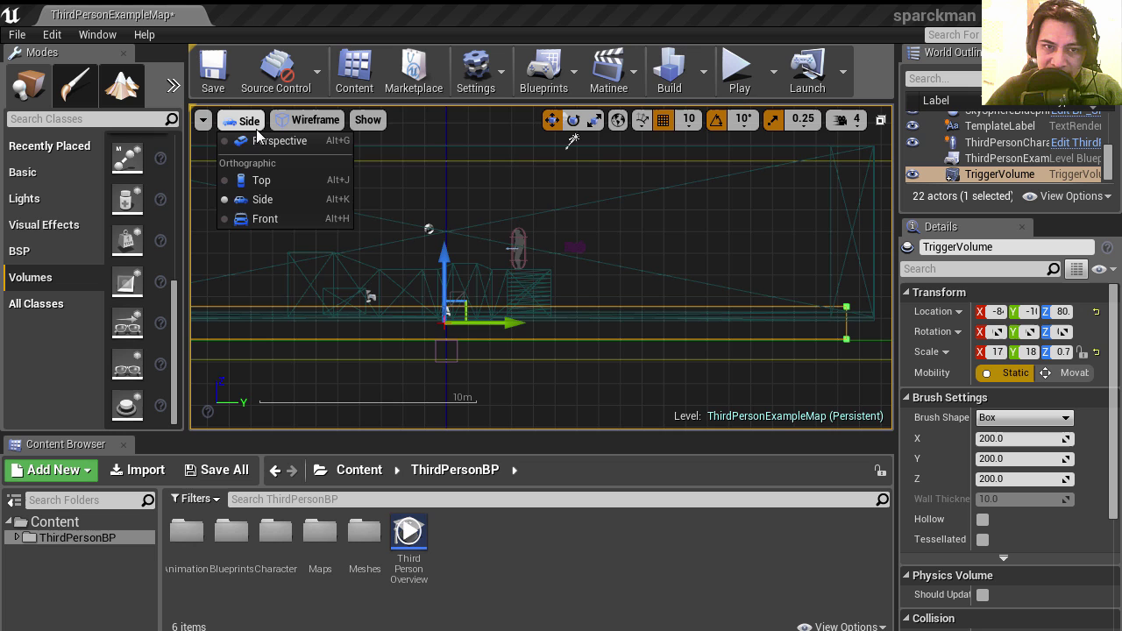
{"action": "left_click", "coordinate": [251, 145]}
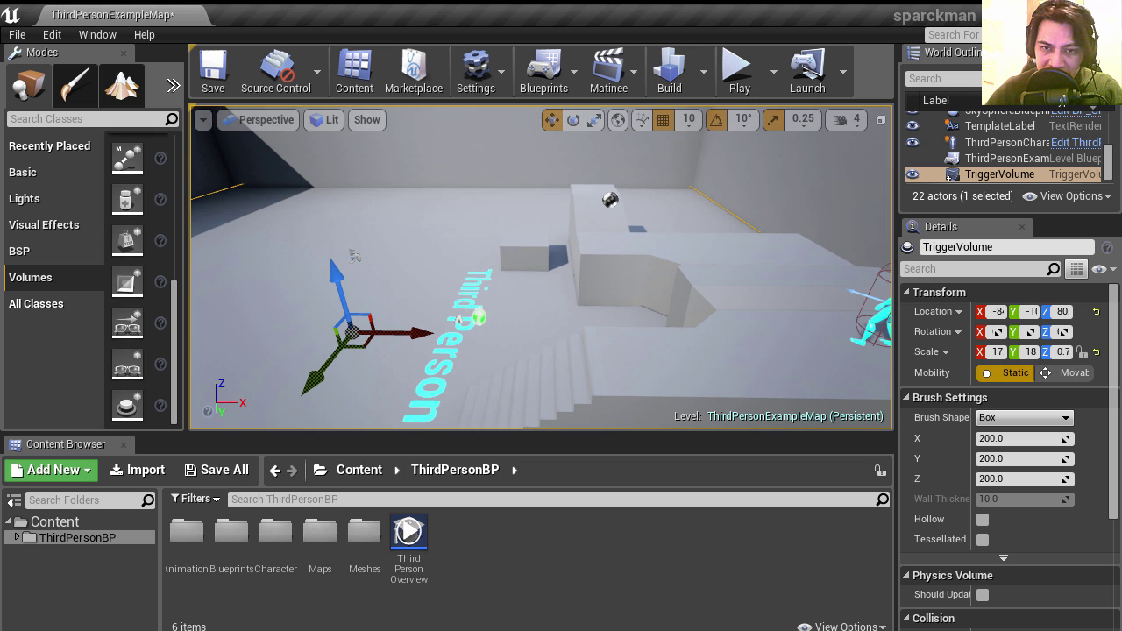
{"action": "left_click_drag", "start_coordinate": [549, 359], "coordinate": [549, 360]}
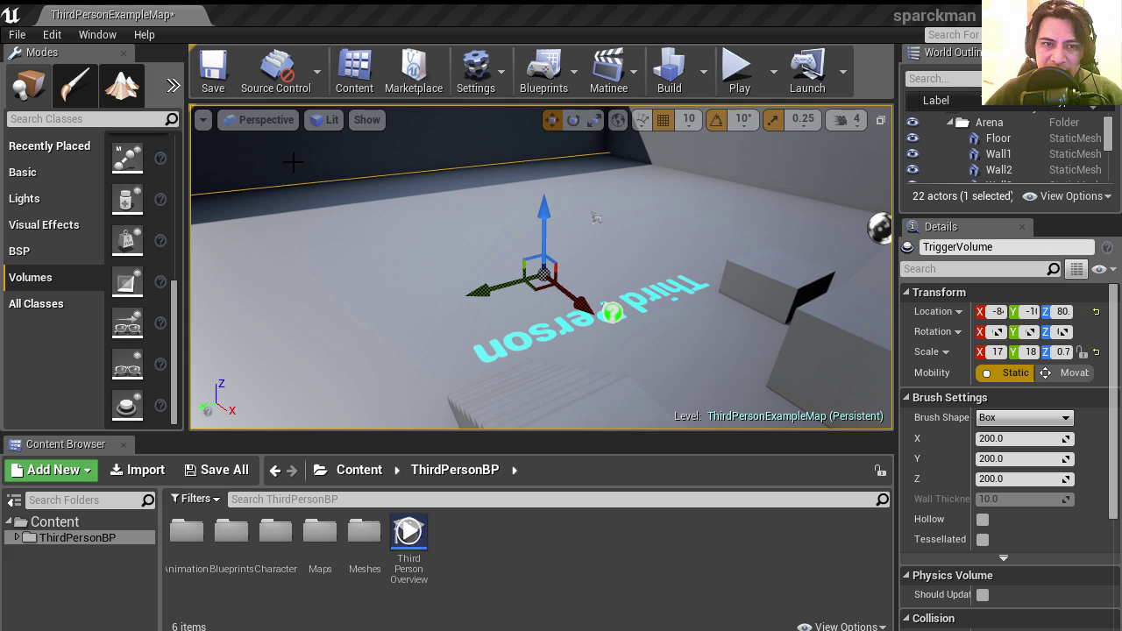
{"action": "left_click", "coordinate": [267, 123]}
{"action": "left_click", "coordinate": [271, 178]}
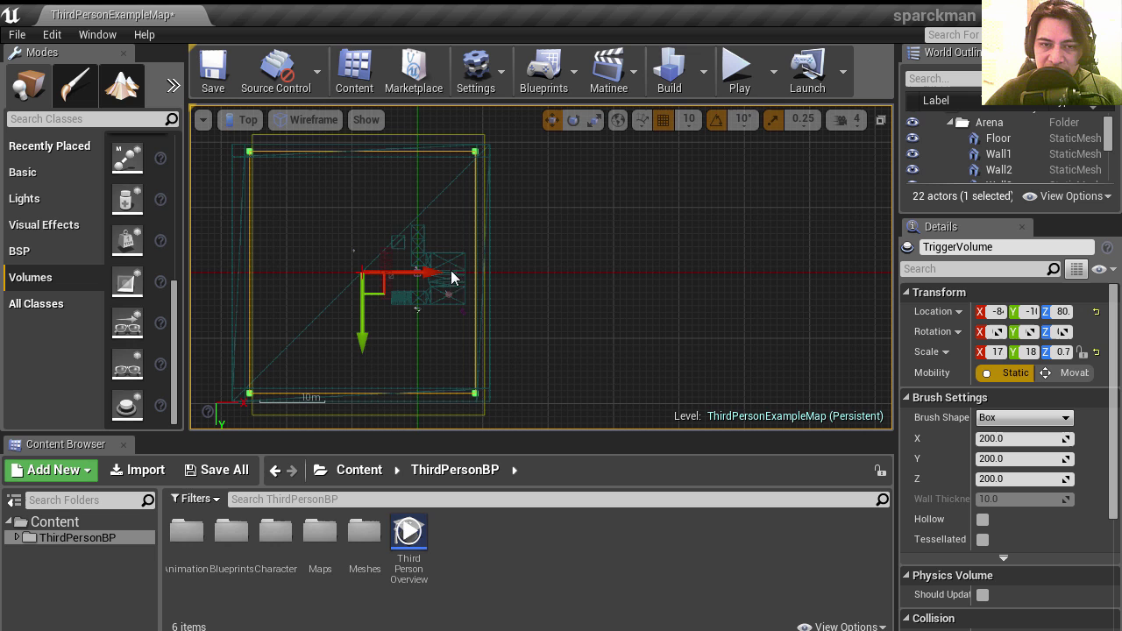
{"action": "left_click", "coordinate": [248, 119]}
{"action": "left_click", "coordinate": [261, 141]}
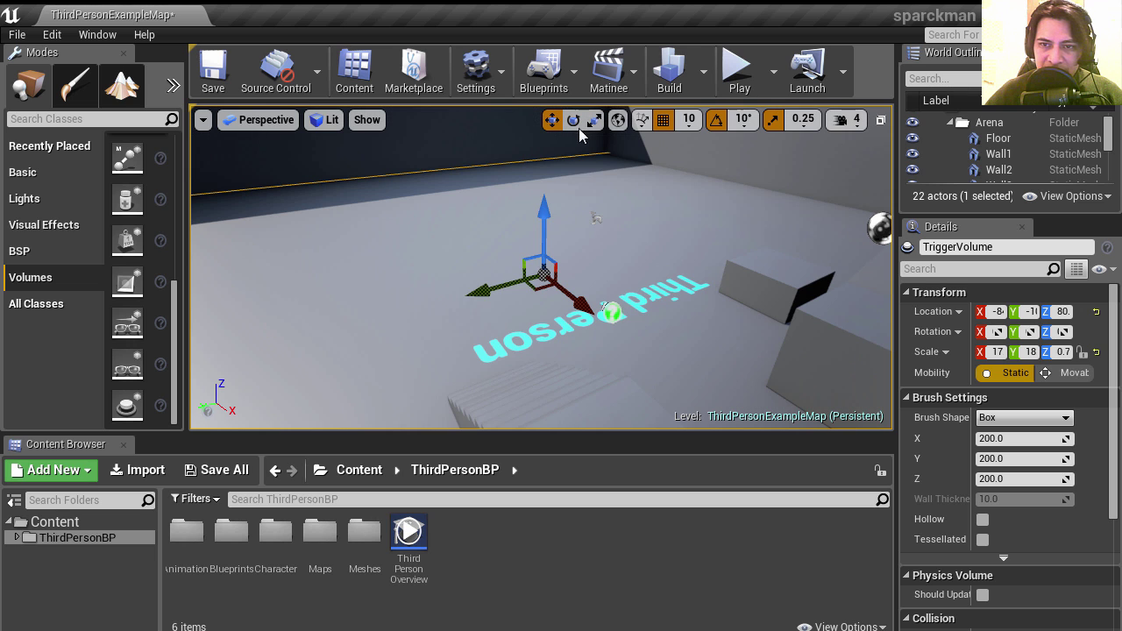
{"action": "left_click", "coordinate": [553, 81]}
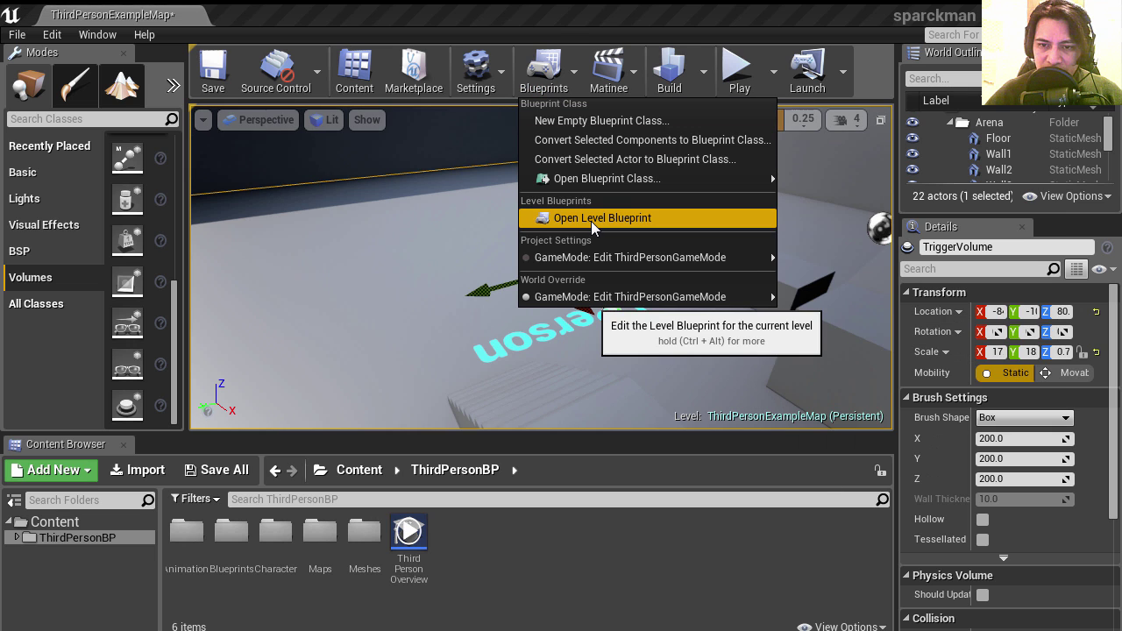
Step: Add an OnActorBeginOverlap (TriggerVolume) event to the level blueprint
{"action": "left_click", "coordinate": [590, 221]}
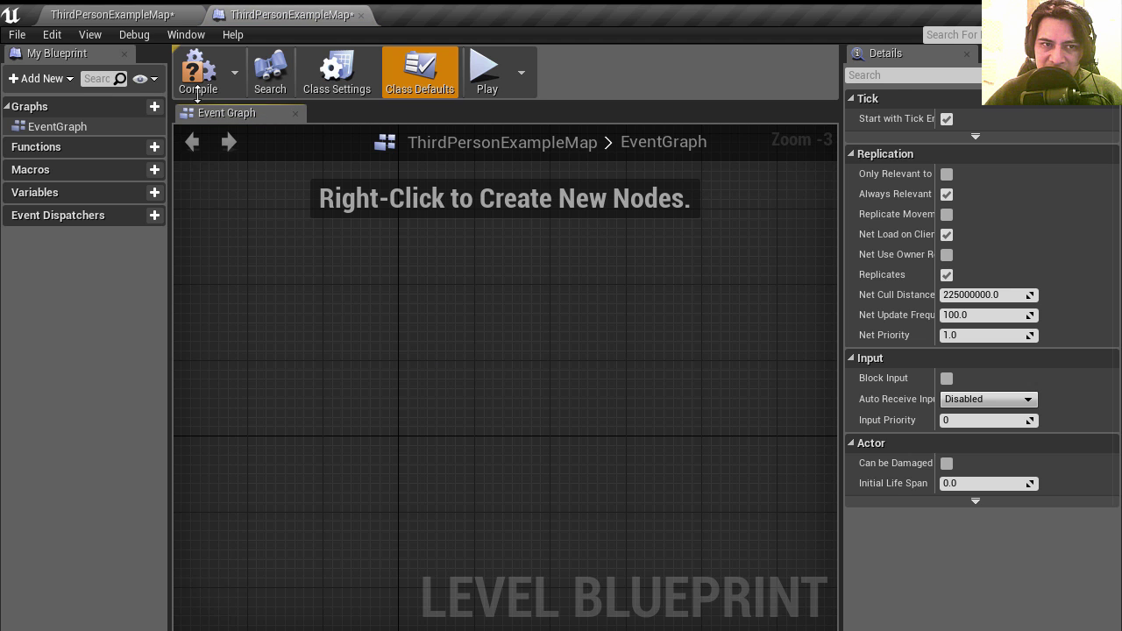
{"action": "left_click", "coordinate": [155, 15]}
{"action": "left_click", "coordinate": [289, 15]}
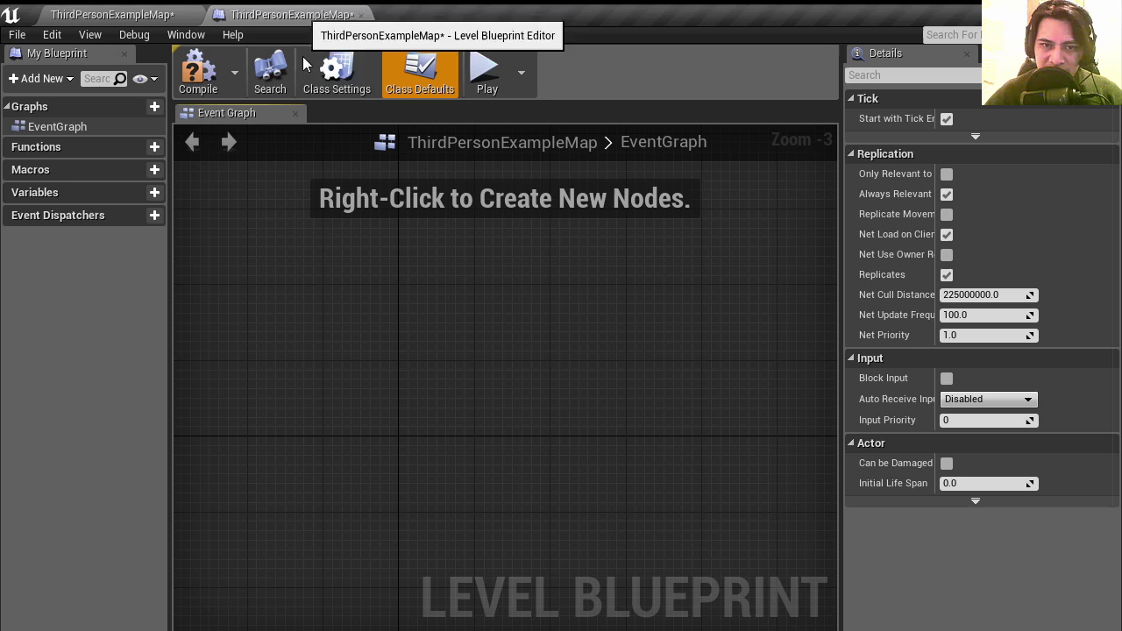
{"action": "right_click", "coordinate": [304, 279]}
{"action": "left_click", "coordinate": [312, 330]}
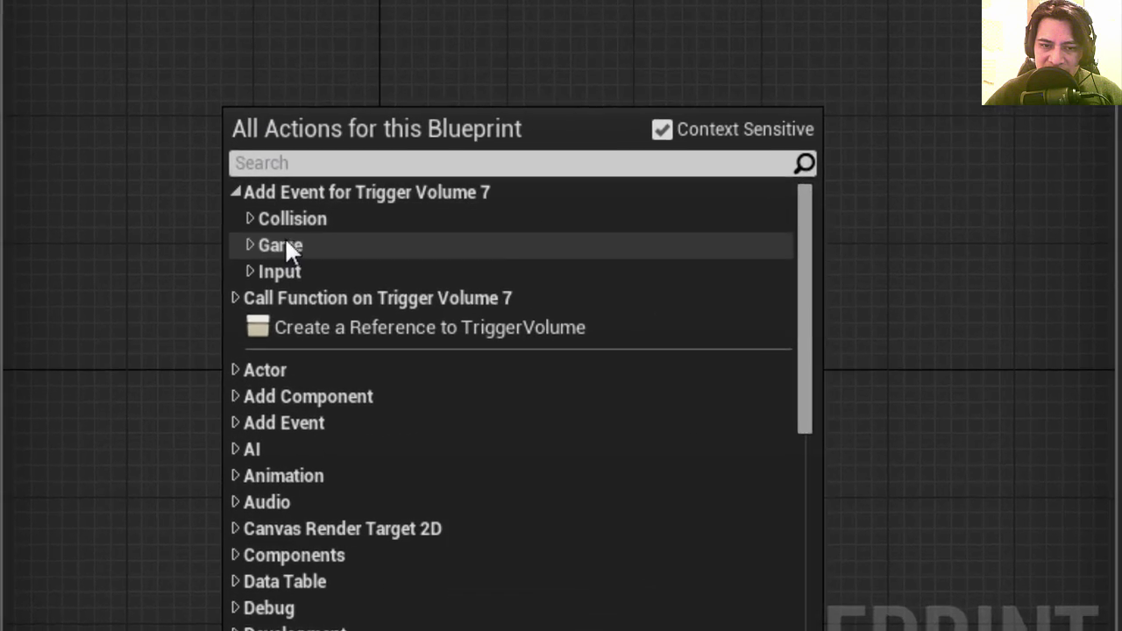
{"action": "left_click", "coordinate": [213, 145]}
{"action": "left_click", "coordinate": [308, 237]}
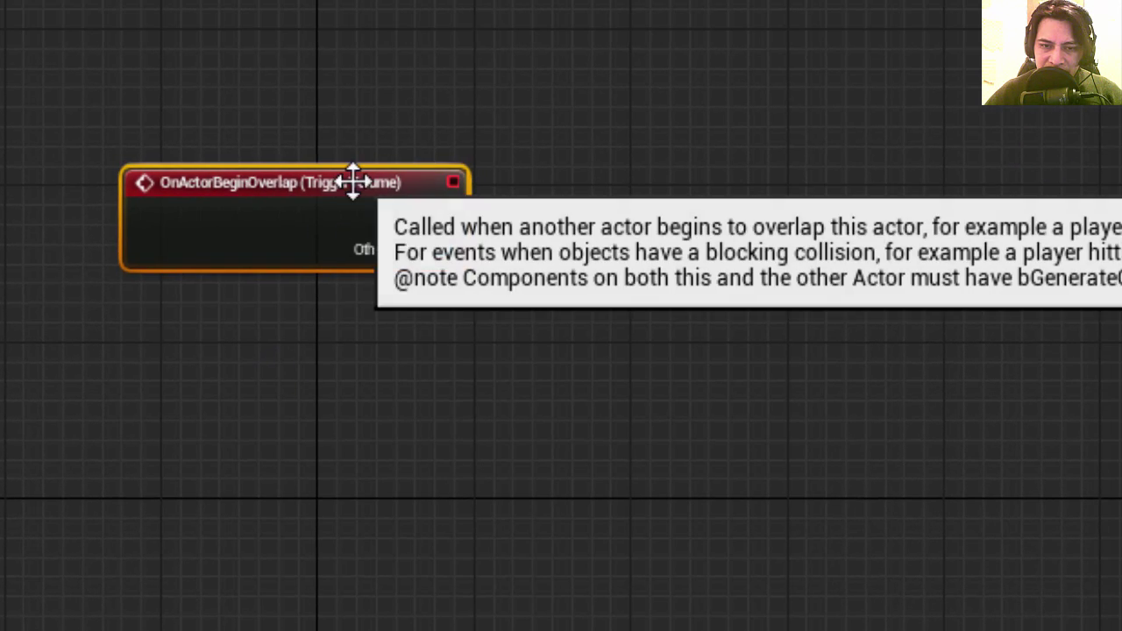
Step: Wire the overlap event into a new Disable Input node placed beside it
{"action": "scroll", "coordinate": [301, 158], "scroll_direction": "up", "scroll_amount": 2}
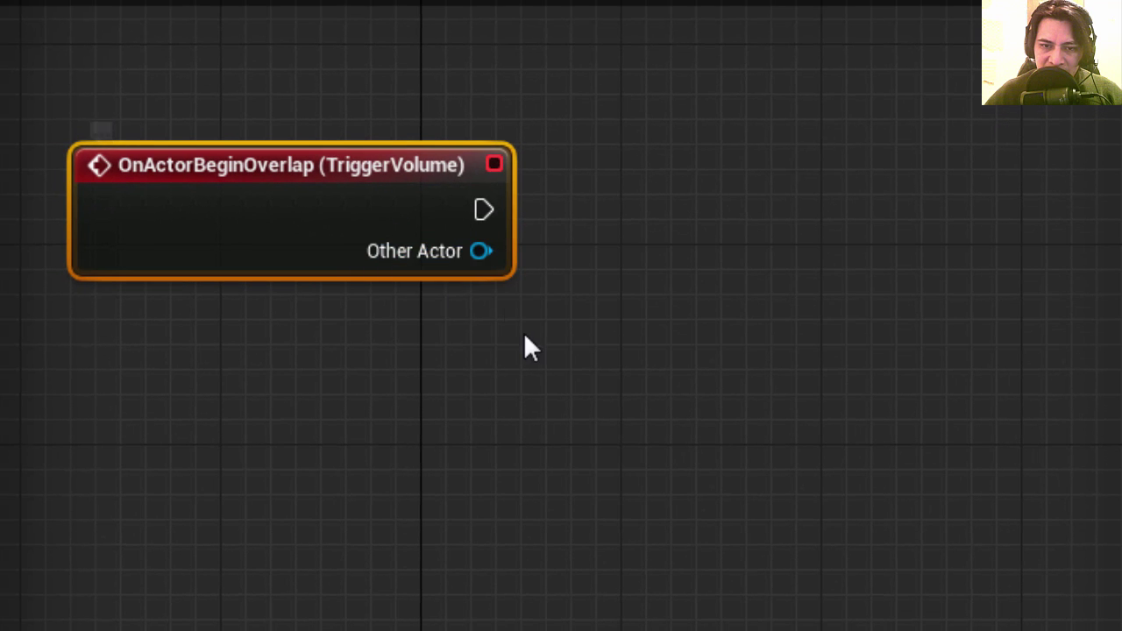
{"action": "left_click_drag", "start_coordinate": [484, 210], "coordinate": [625, 207]}
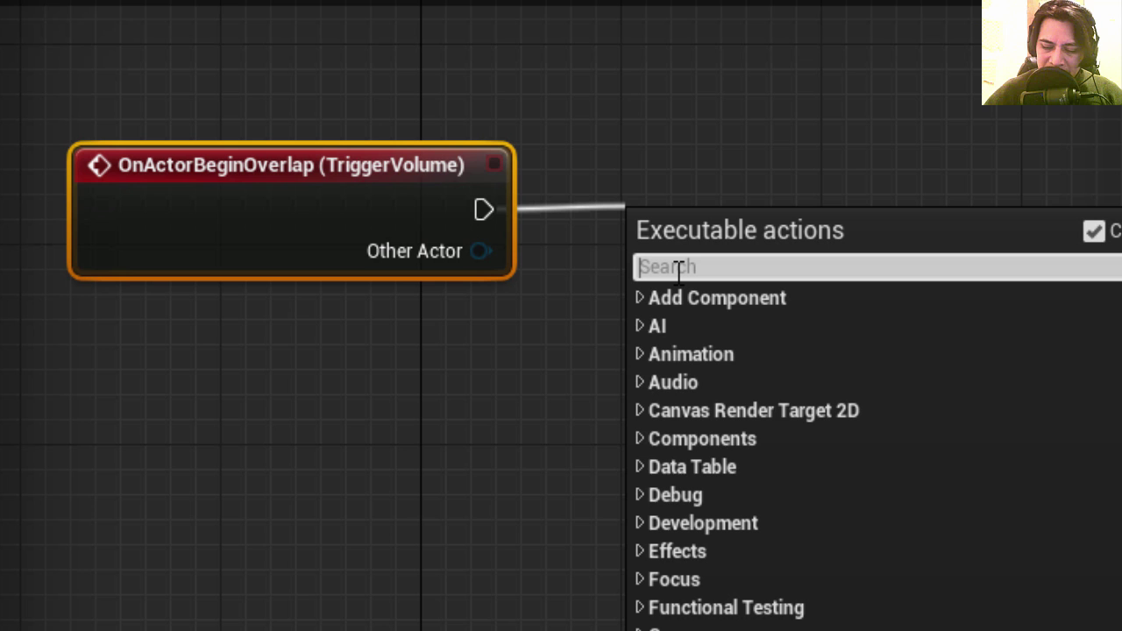
{"action": "type", "text": "Disabl"}
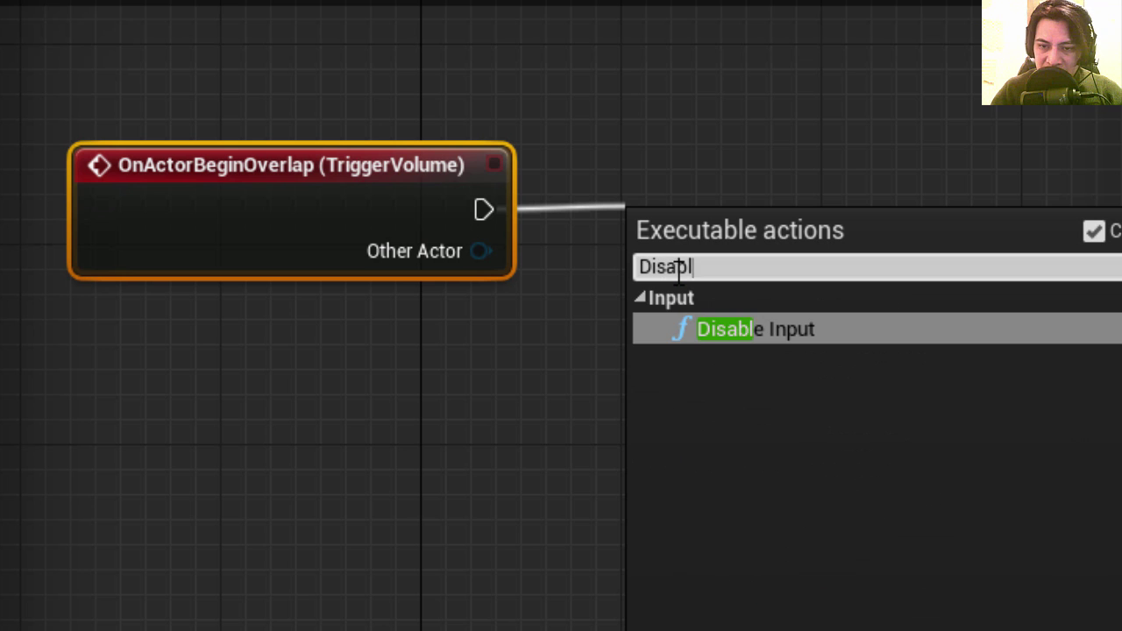
{"action": "key", "text": "Return"}
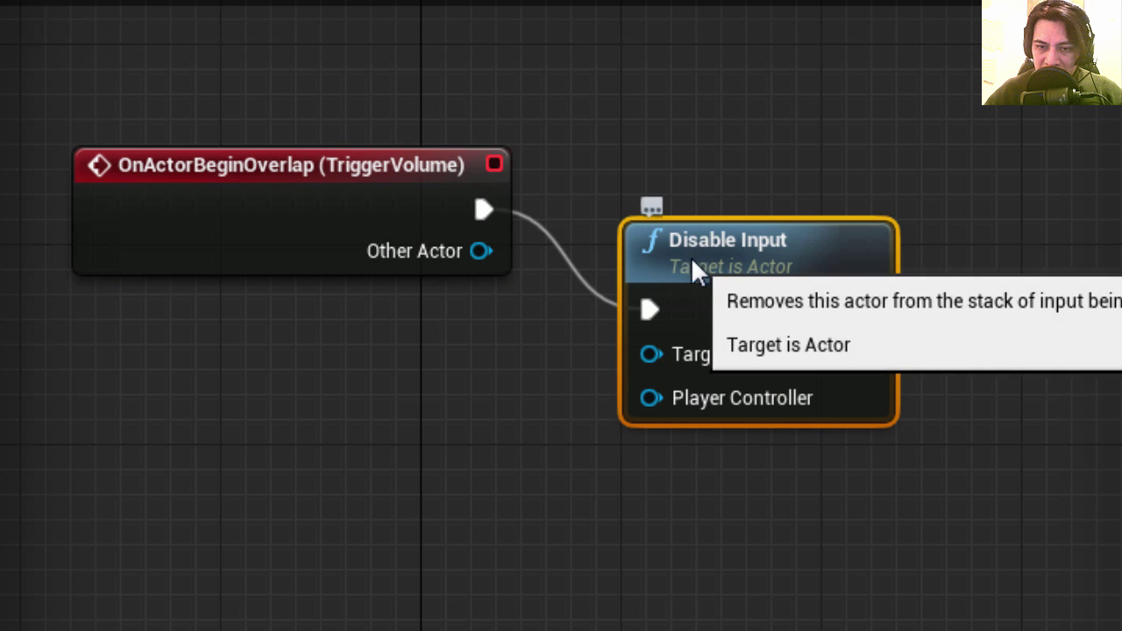
{"action": "left_click_drag", "start_coordinate": [690, 256], "coordinate": [666, 157]}
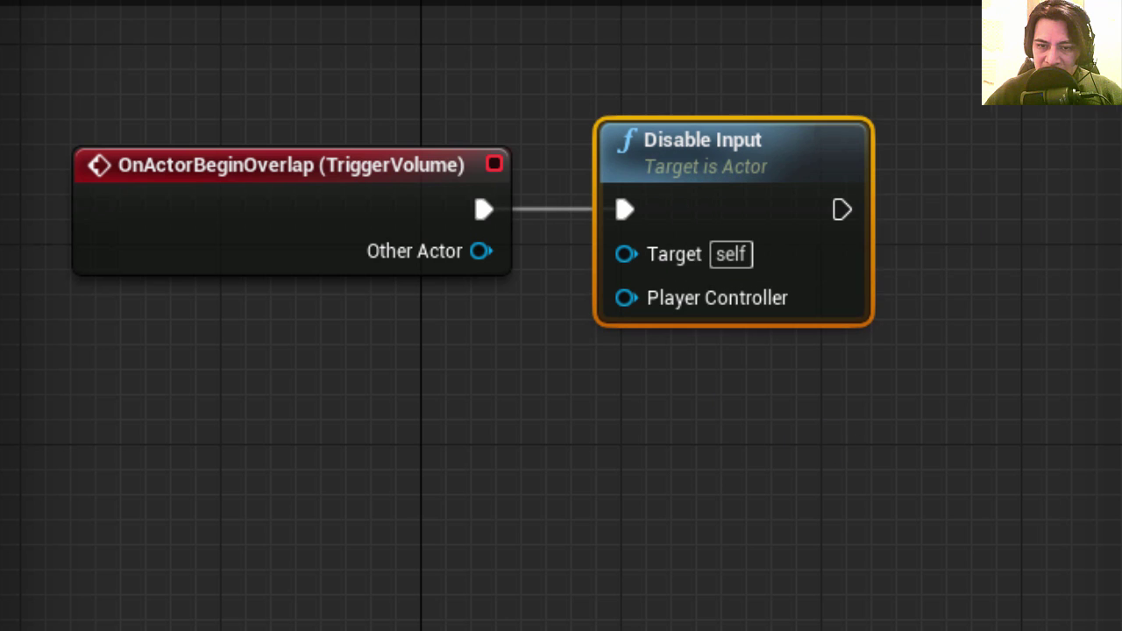
{"action": "right_click_drag", "start_coordinate": [763, 428], "coordinate": [579, 382]}
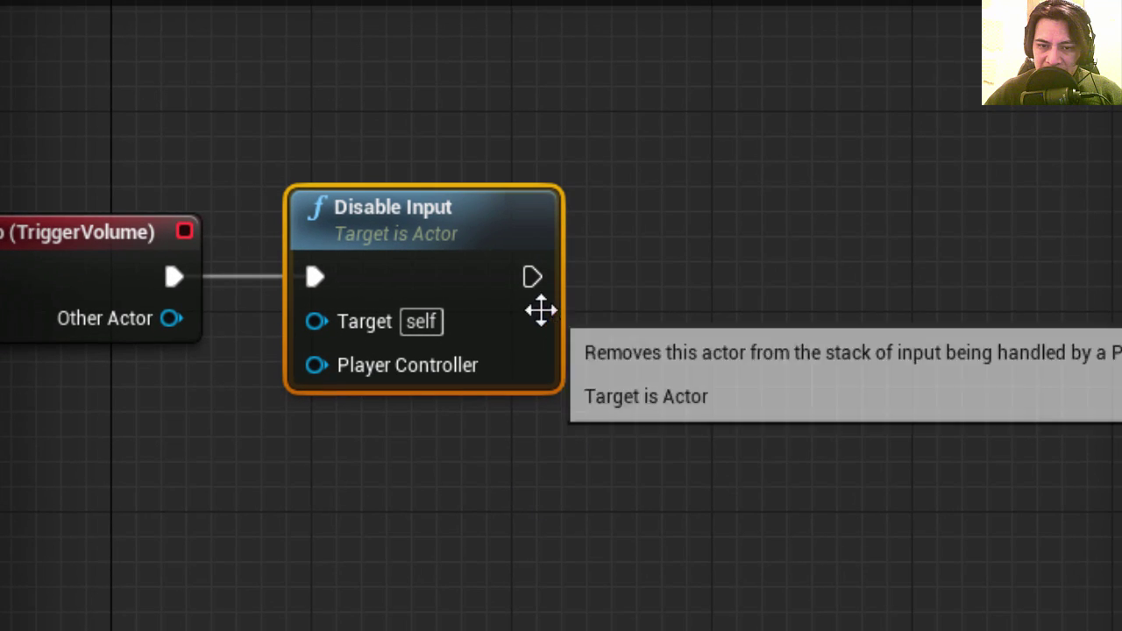
{"action": "right_click_drag", "start_coordinate": [441, 582], "coordinate": [462, 548]}
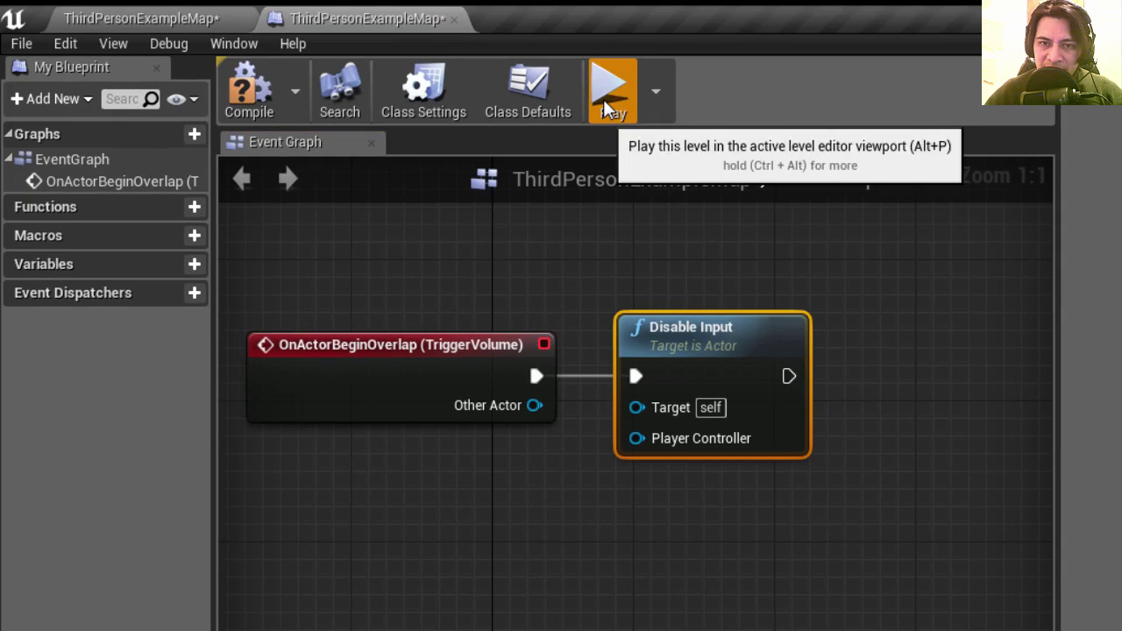
Step: Test-play with a jump, then select ThirdPersonCharacter in the level and return to the Event Graph
{"action": "left_click", "coordinate": [608, 100]}
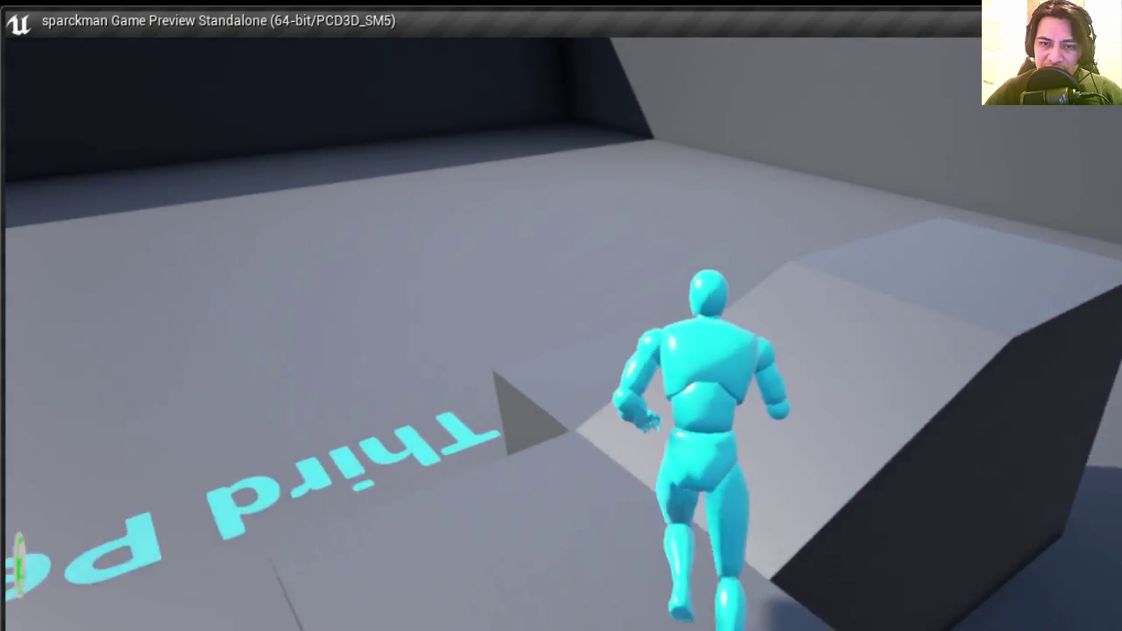
{"action": "key", "text": "space"}
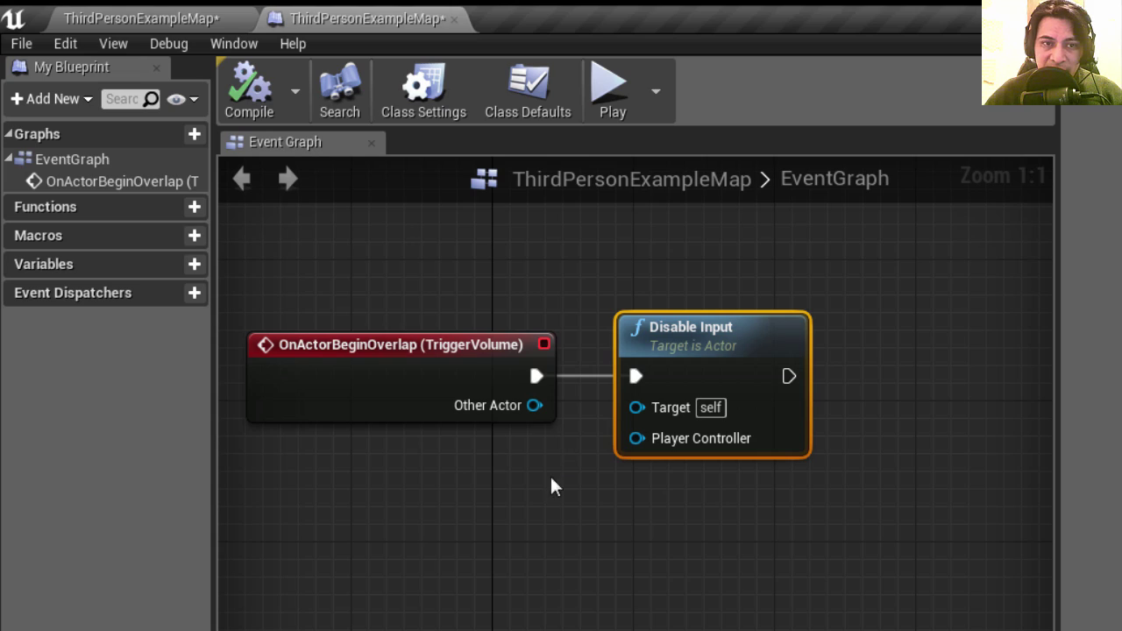
{"action": "left_click", "coordinate": [210, 18]}
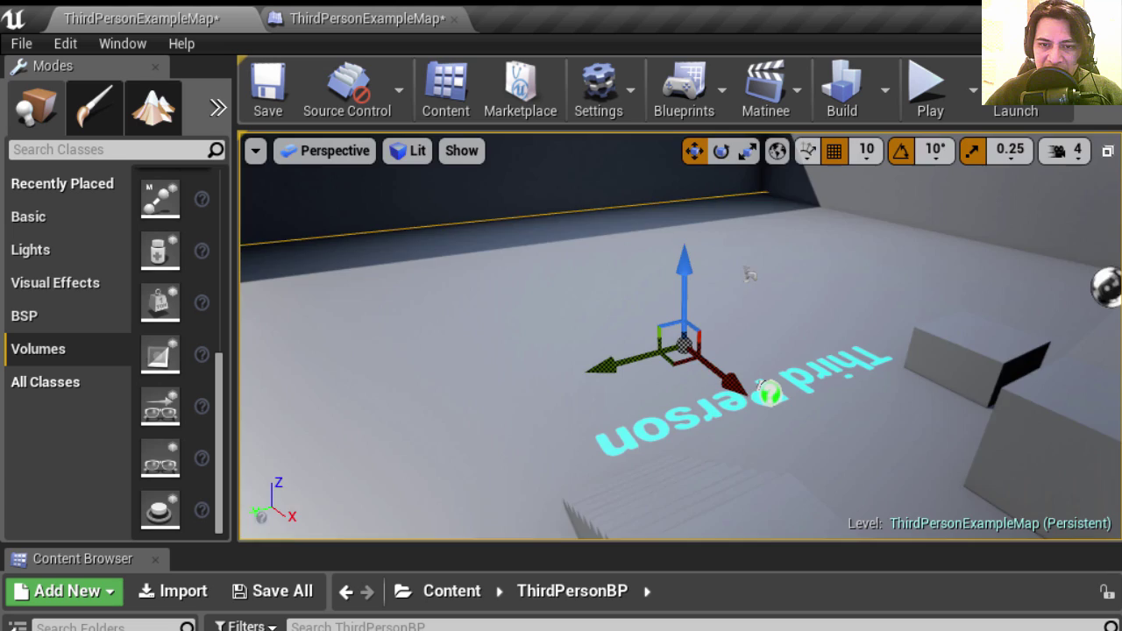
{"action": "right_click_drag", "start_coordinate": [749, 274], "coordinate": [517, 354]}
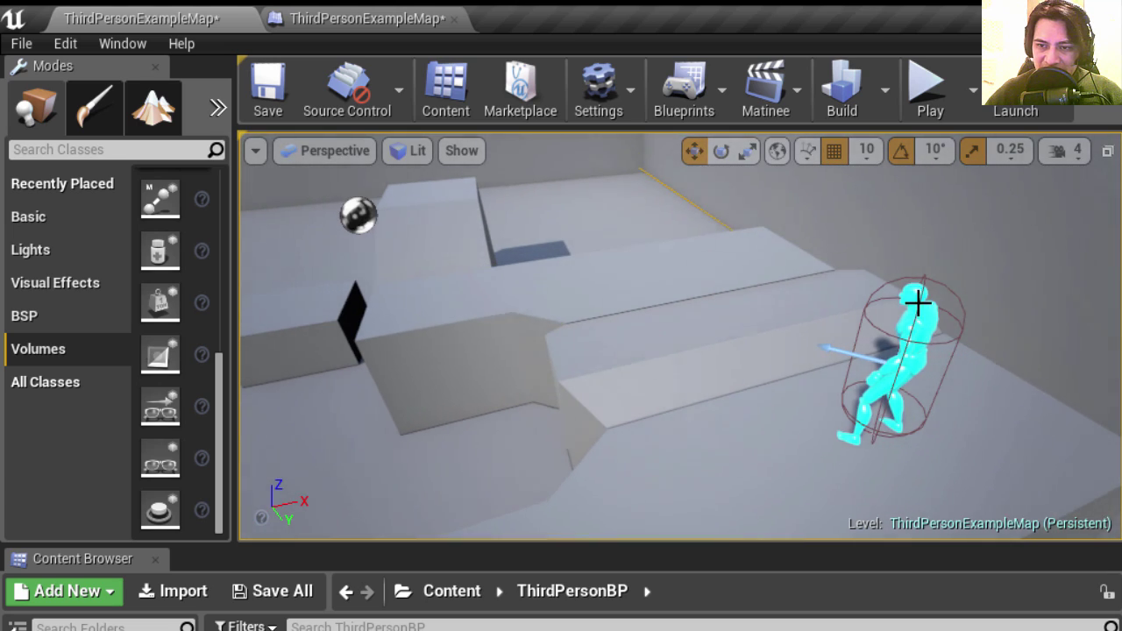
{"action": "left_click", "coordinate": [917, 302]}
{"action": "left_click", "coordinate": [378, 21]}
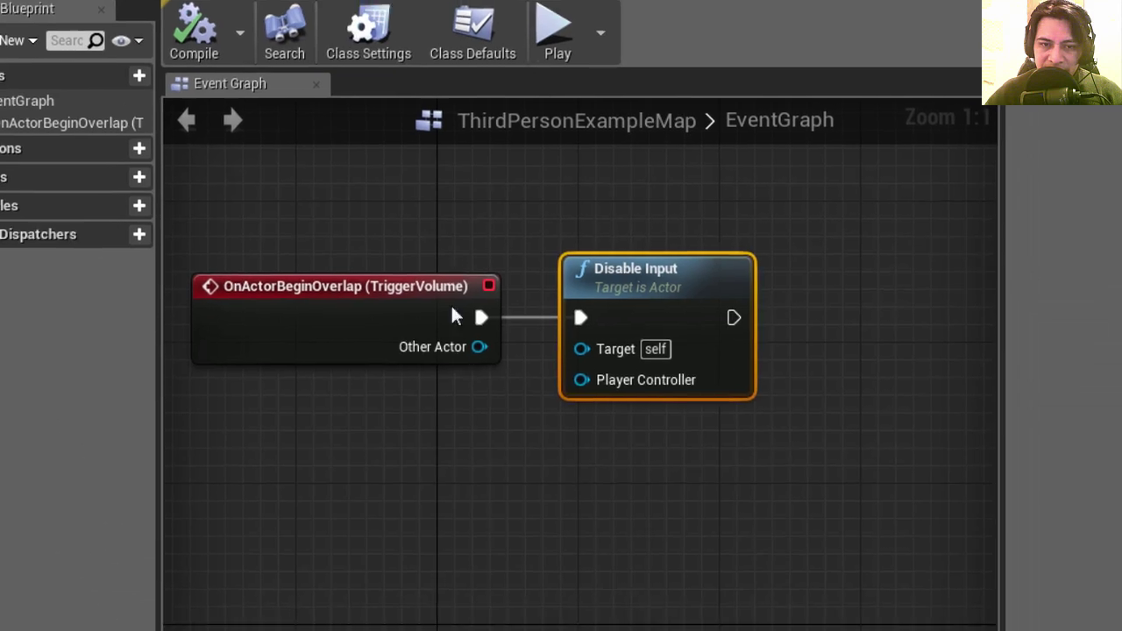
Step: Add a ThirdPersonCharacter reference below the event and connect it to Disable Input's Target
{"action": "right_click", "coordinate": [399, 414]}
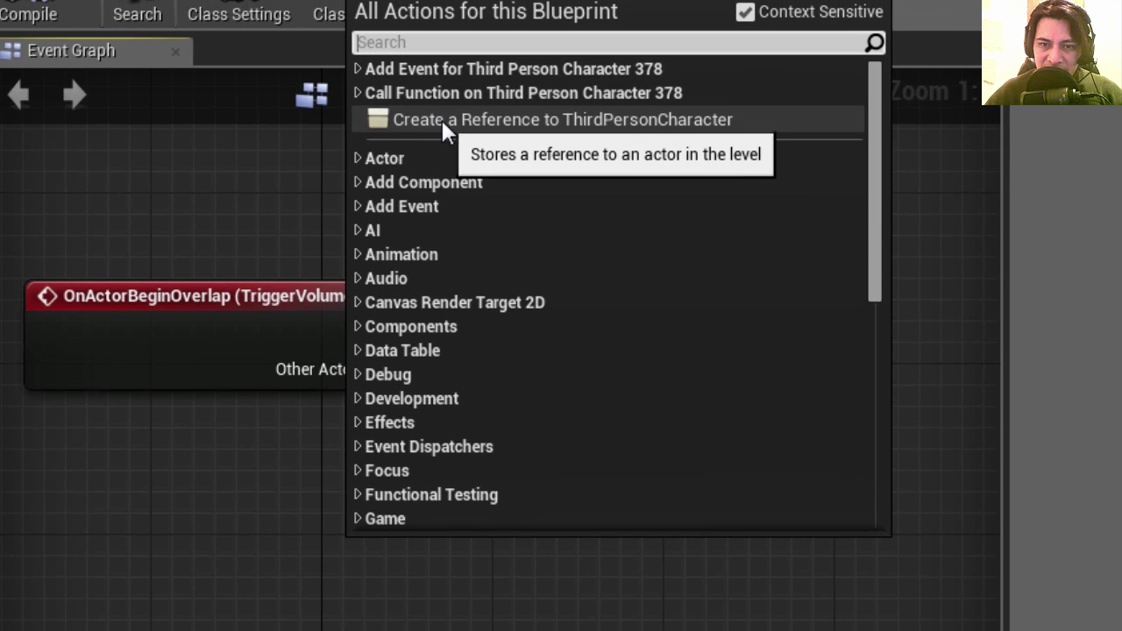
{"action": "left_click", "coordinate": [443, 119]}
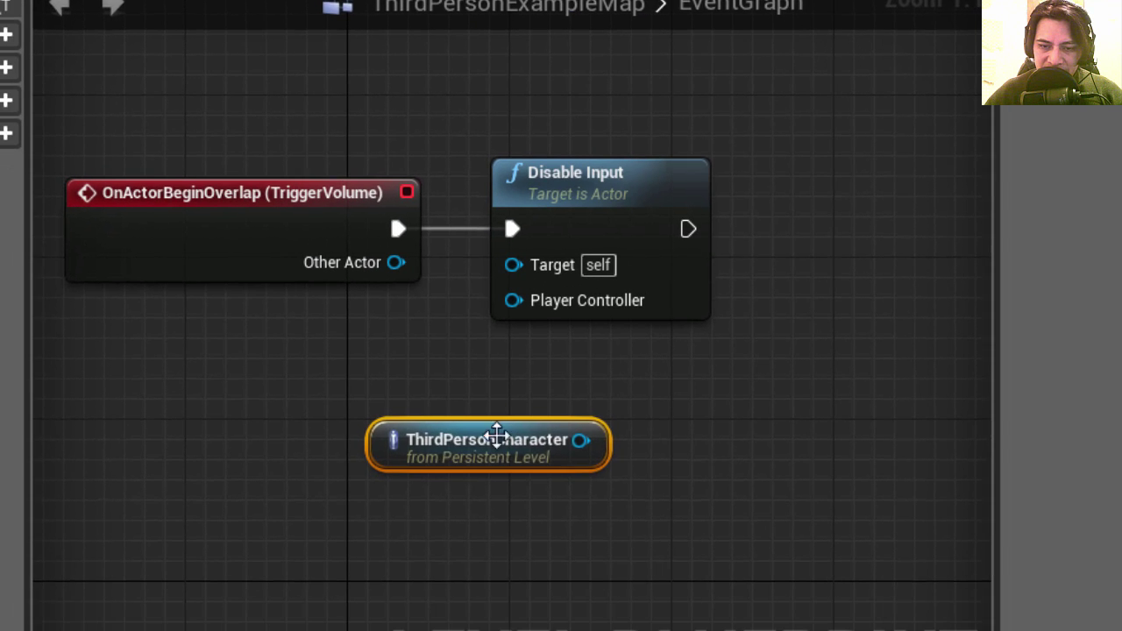
{"action": "left_click_drag", "start_coordinate": [497, 436], "coordinate": [317, 407]}
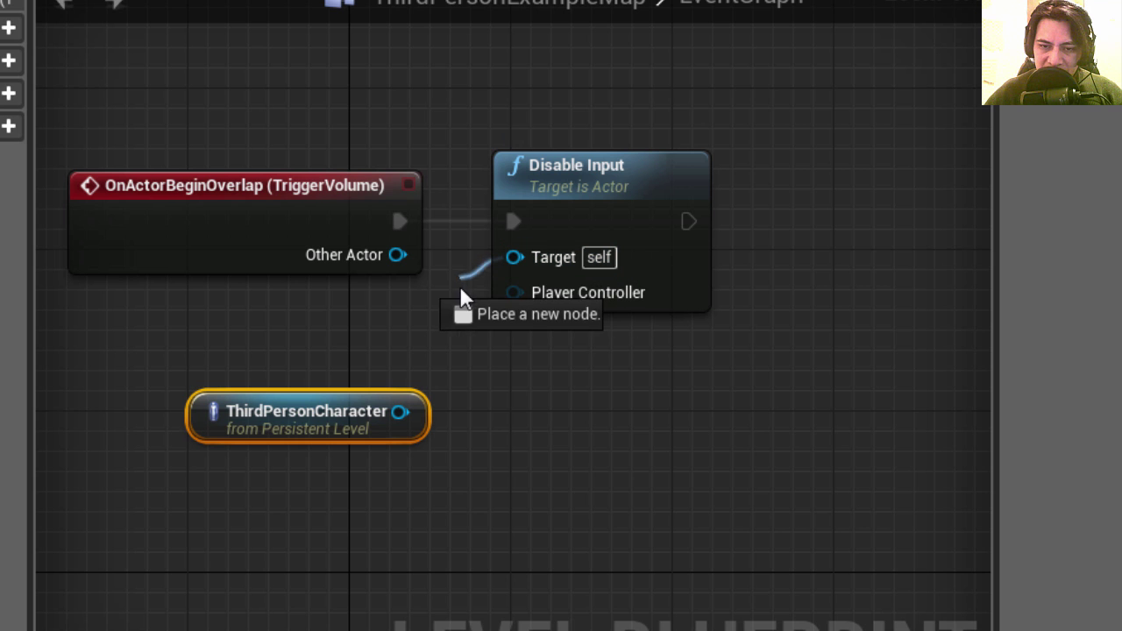
{"action": "mouse_move", "coordinate": [461, 289]}
{"action": "left_mouse_down"}
{"action": "mouse_move", "coordinate": [454, 401]}
{"action": "mouse_move", "coordinate": [401, 417]}
{"action": "left_mouse_up"}
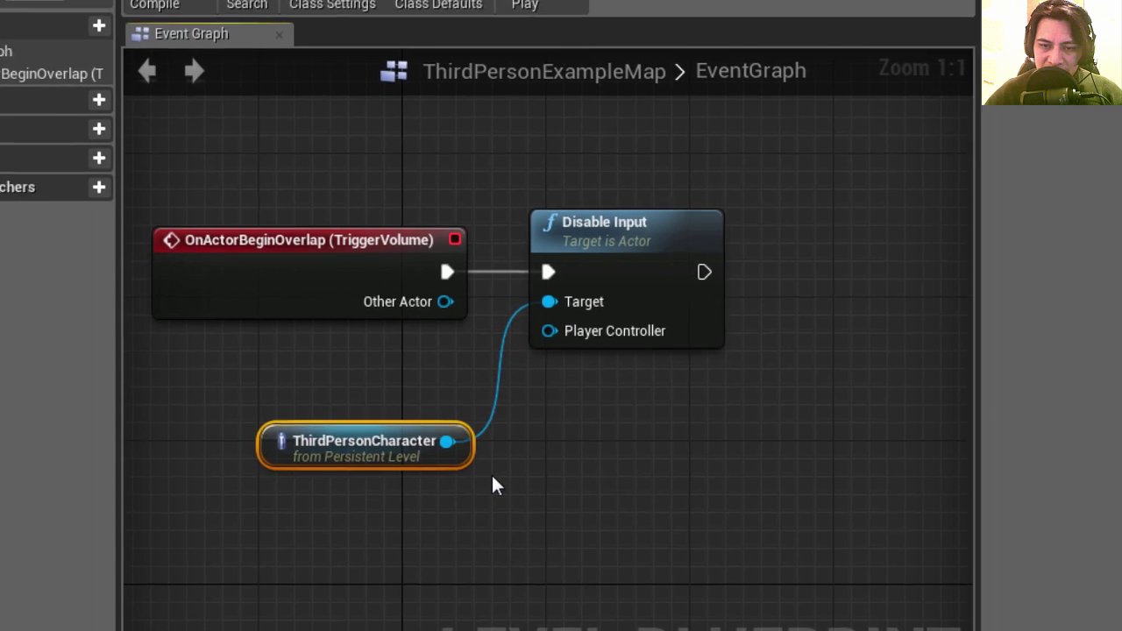
Step: Play-test the level, running the character forward and jumping
{"action": "left_click", "coordinate": [541, 64]}
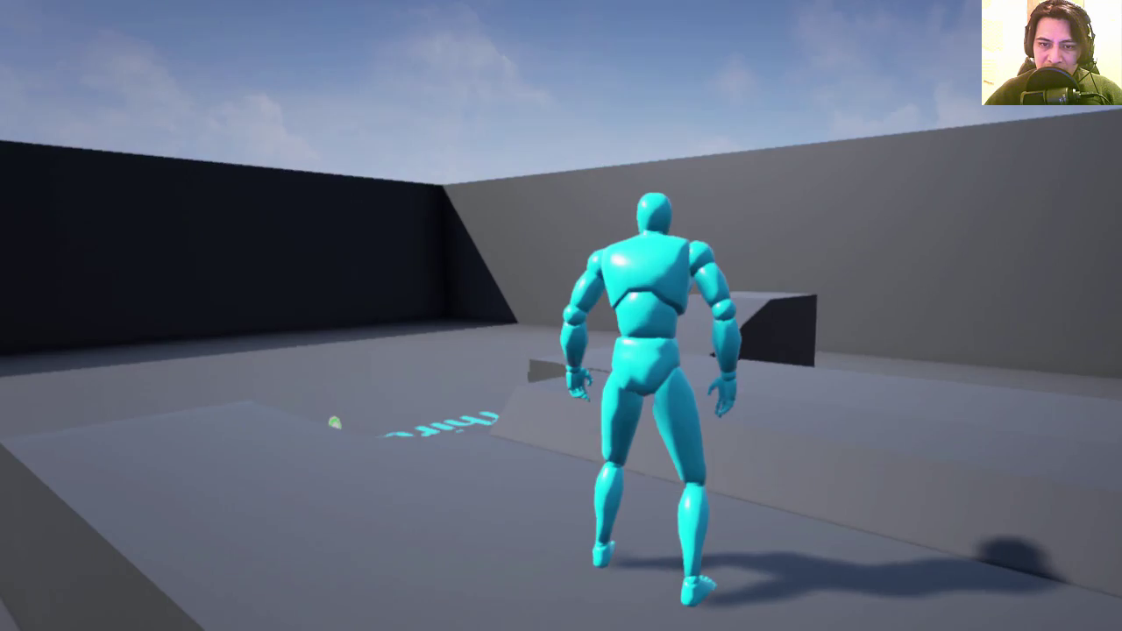
{"action": "key", "text": "w"}
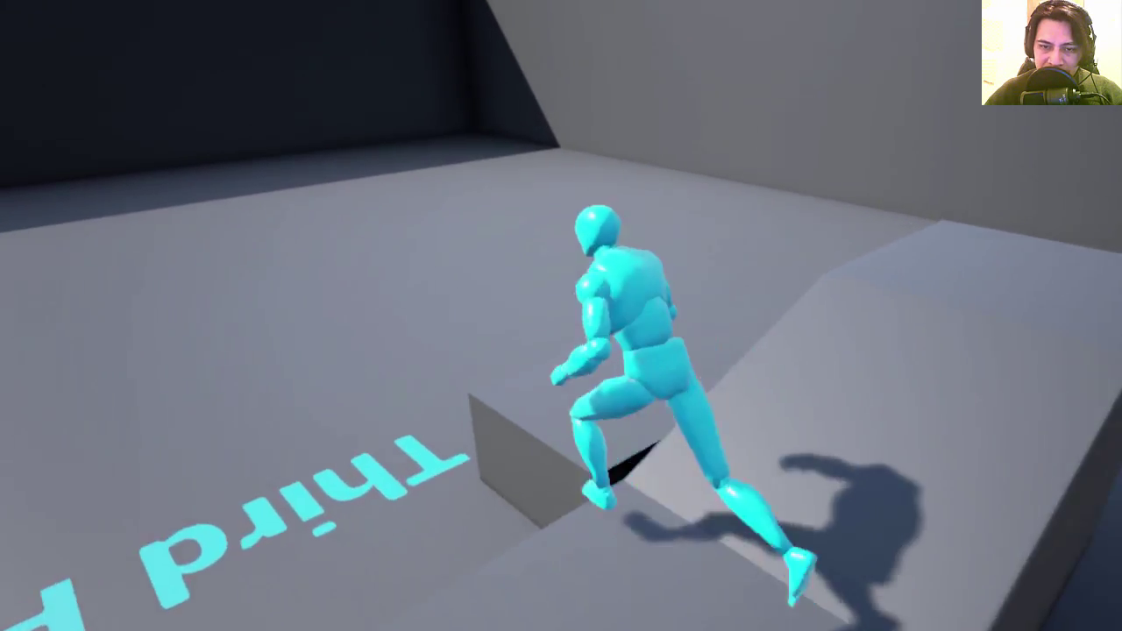
{"action": "key", "text": "space"}
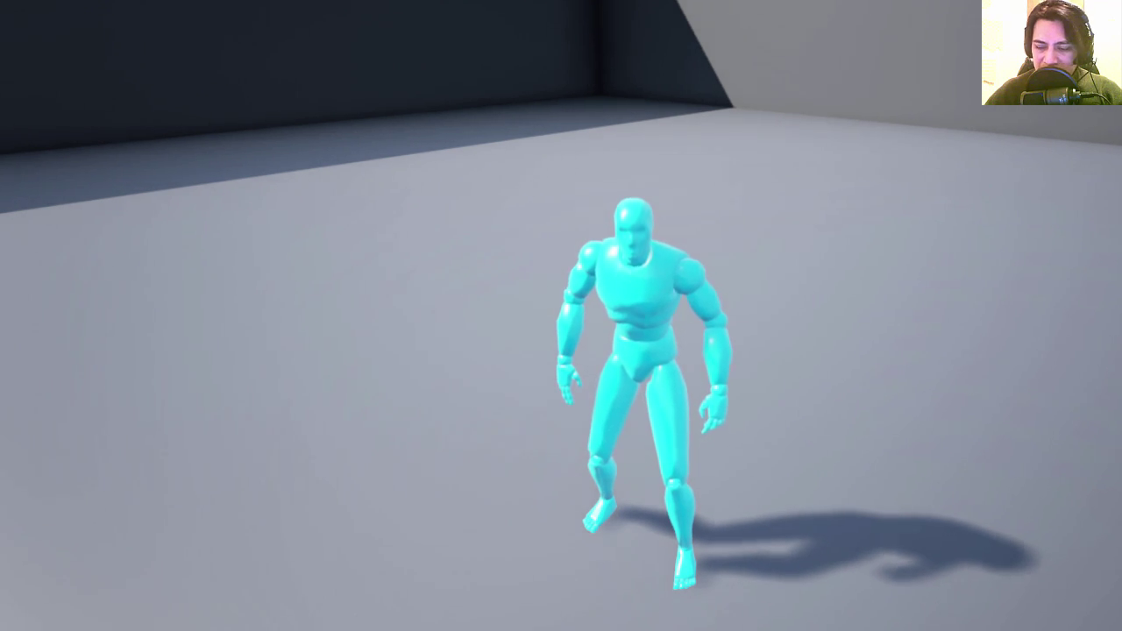
Step: Chain a Retriggerable Delay with Duration 2 after Disable Input
{"action": "key", "text": "Escape"}
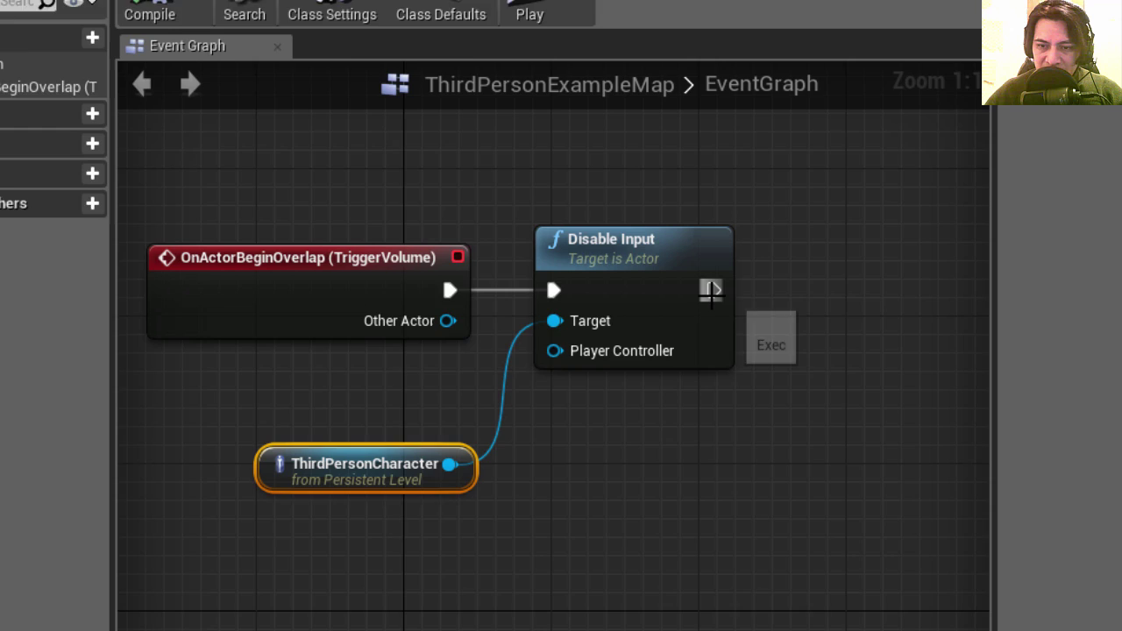
{"action": "left_click_drag", "start_coordinate": [716, 311], "coordinate": [814, 318]}
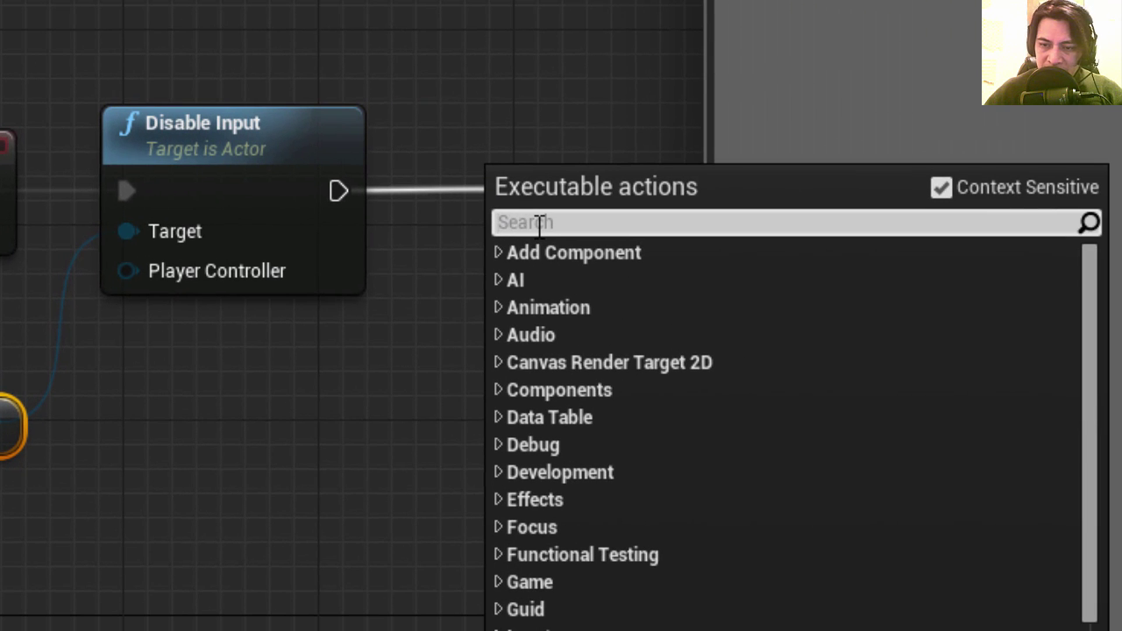
{"action": "type", "text": "Dela"}
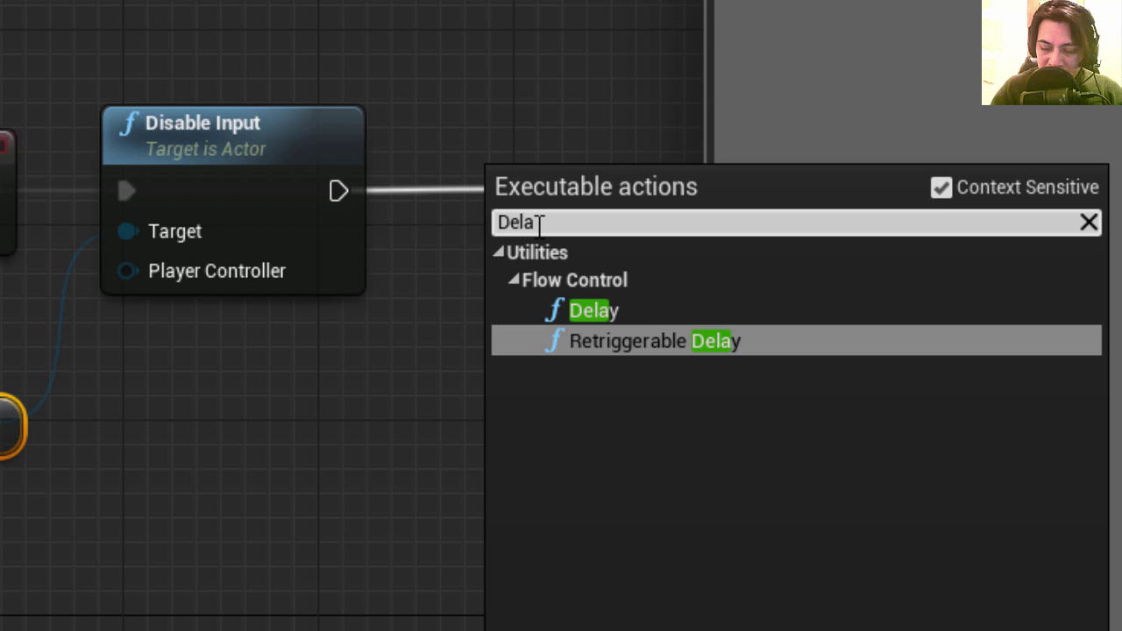
{"action": "key", "text": "Return"}
{"action": "right_click_drag", "start_coordinate": [476, 307], "coordinate": [175, 413]}
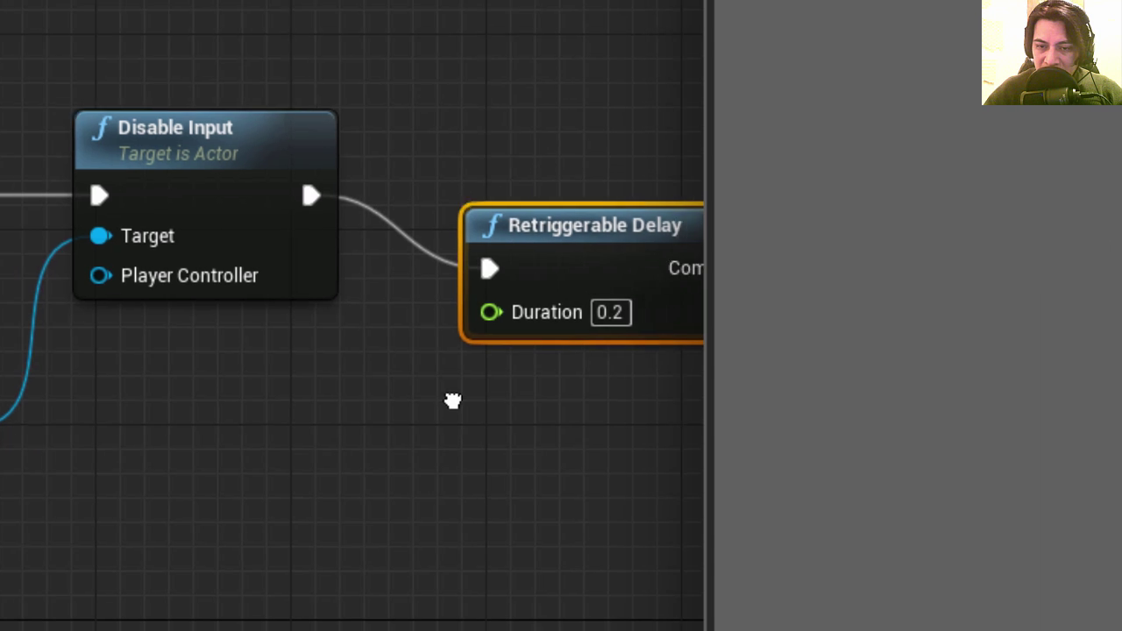
{"action": "left_click_drag", "start_coordinate": [215, 180], "coordinate": [215, 156]}
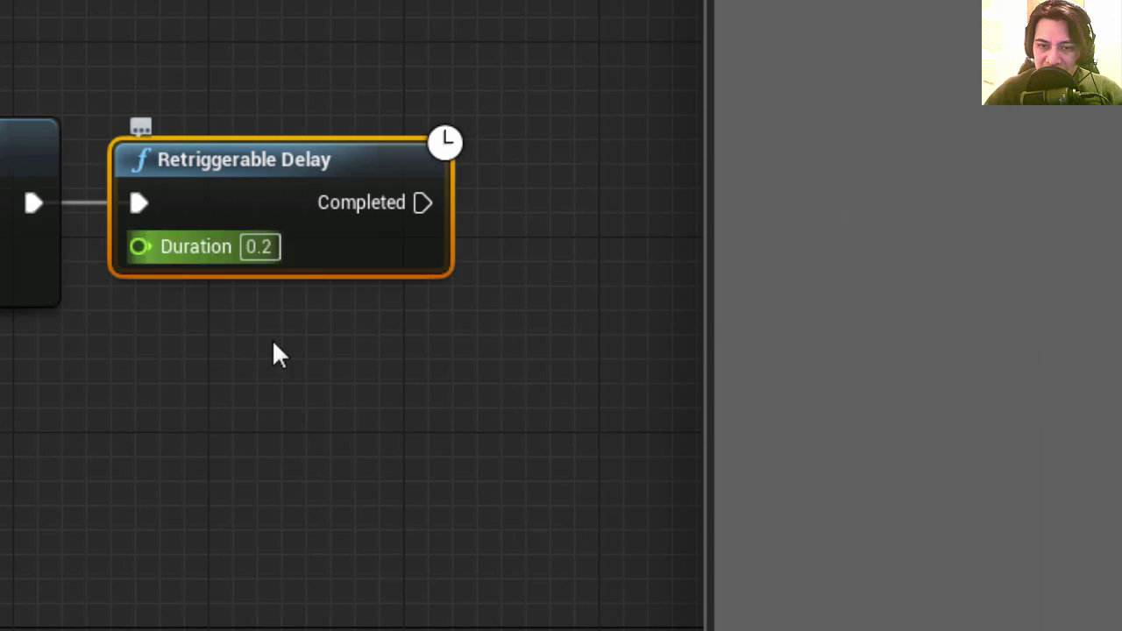
{"action": "left_click", "coordinate": [259, 247]}
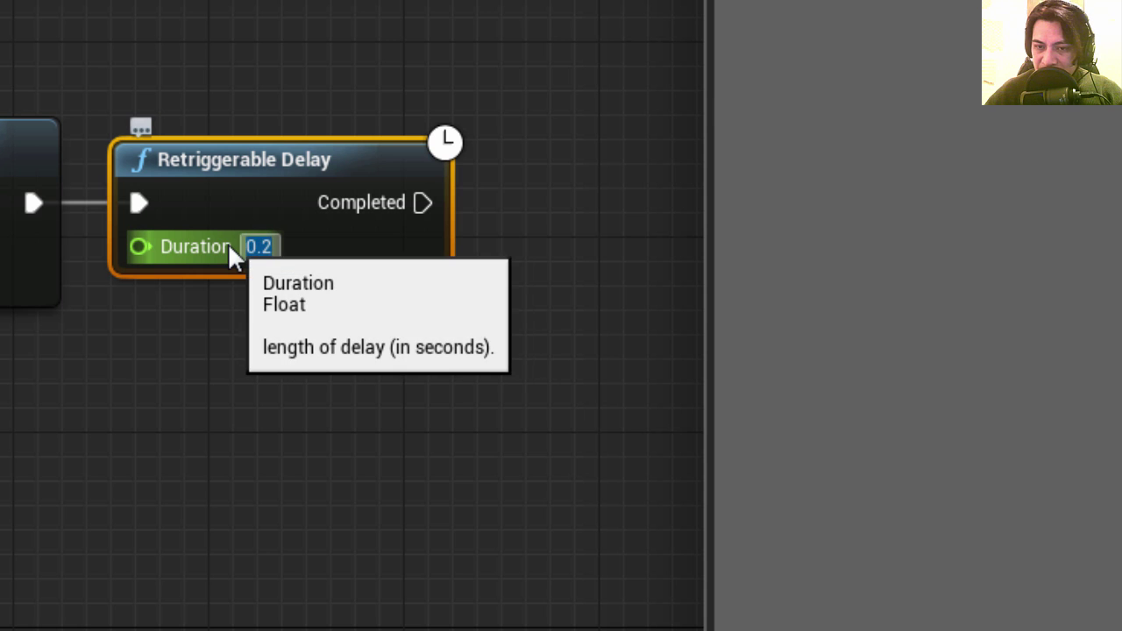
{"action": "type", "text": "2"}
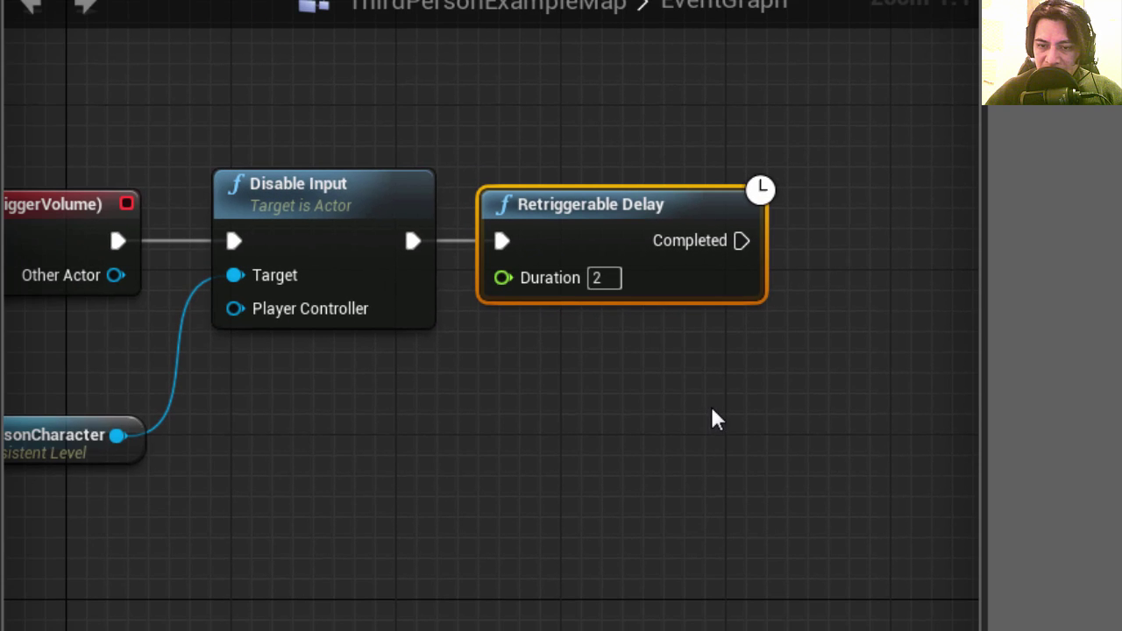
Step: Connect the delay's Completed output to a new Open Level node
{"action": "right_click_drag", "start_coordinate": [710, 419], "coordinate": [402, 441]}
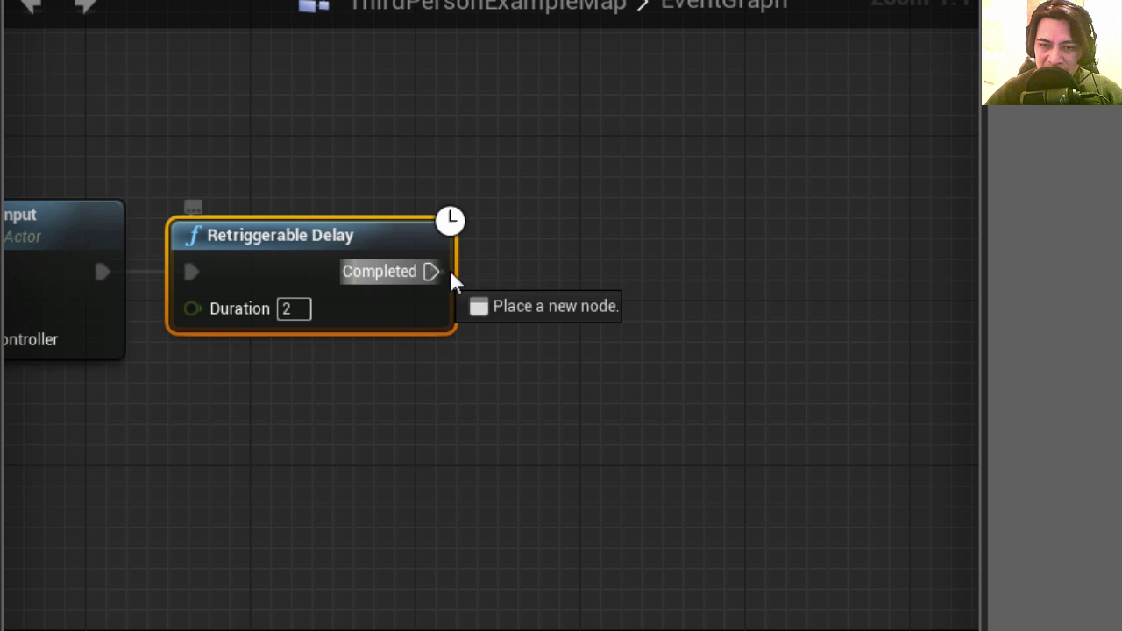
{"action": "left_click_drag", "start_coordinate": [450, 273], "coordinate": [556, 267]}
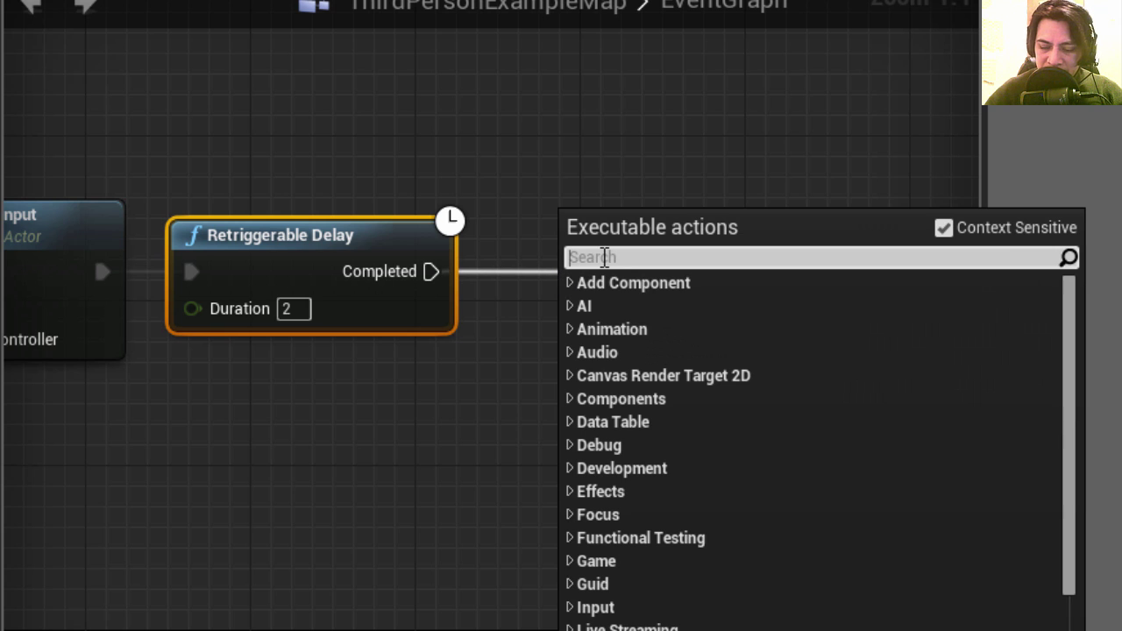
{"action": "type", "text": "open"}
{"action": "key", "text": "Return"}
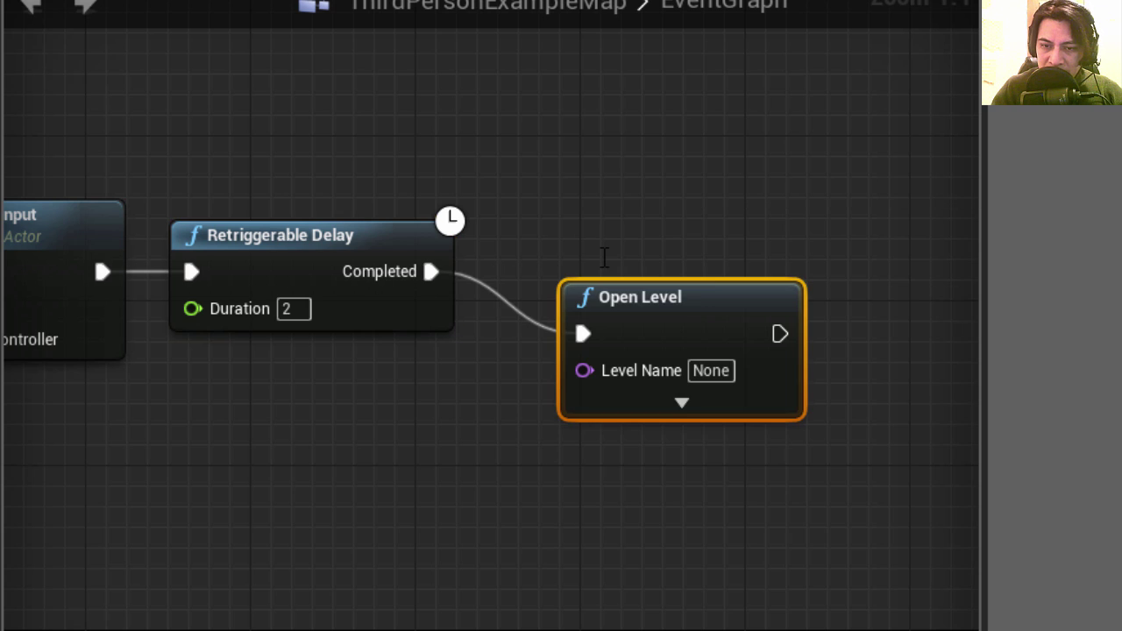
Step: Align Open Level with the delay and rename ThirdPersonExampleMap in Maps to level1
{"action": "left_click_drag", "start_coordinate": [616, 286], "coordinate": [616, 224]}
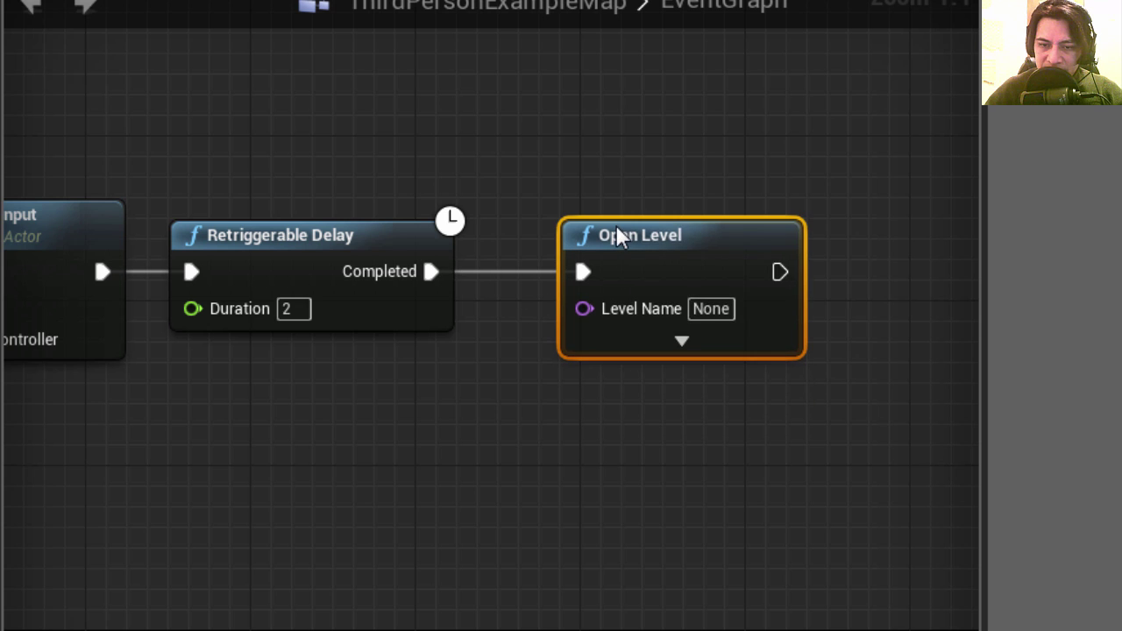
{"action": "left_click", "coordinate": [715, 313]}
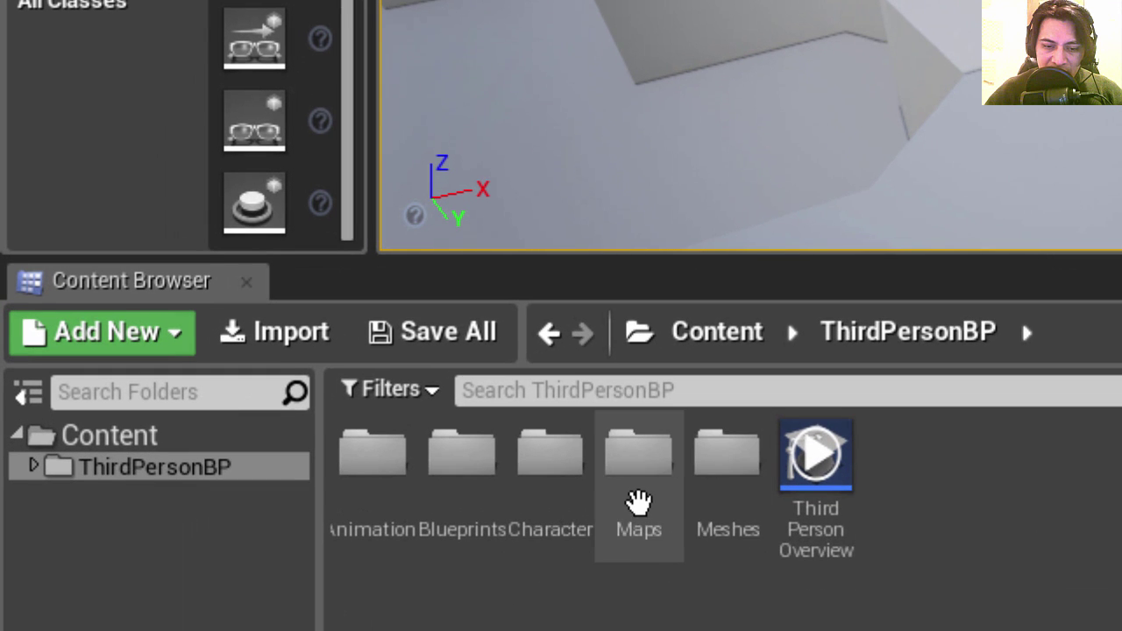
{"action": "double_click", "coordinate": [638, 502]}
{"action": "left_click", "coordinate": [392, 545]}
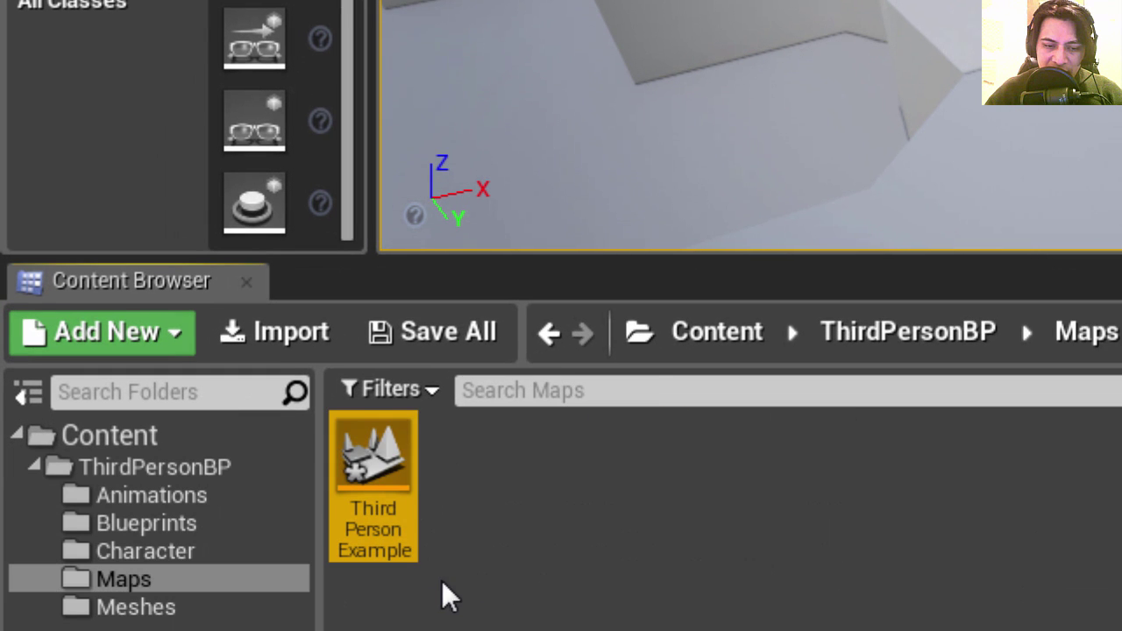
{"action": "left_click", "coordinate": [394, 543]}
{"action": "type", "text": "level1"}
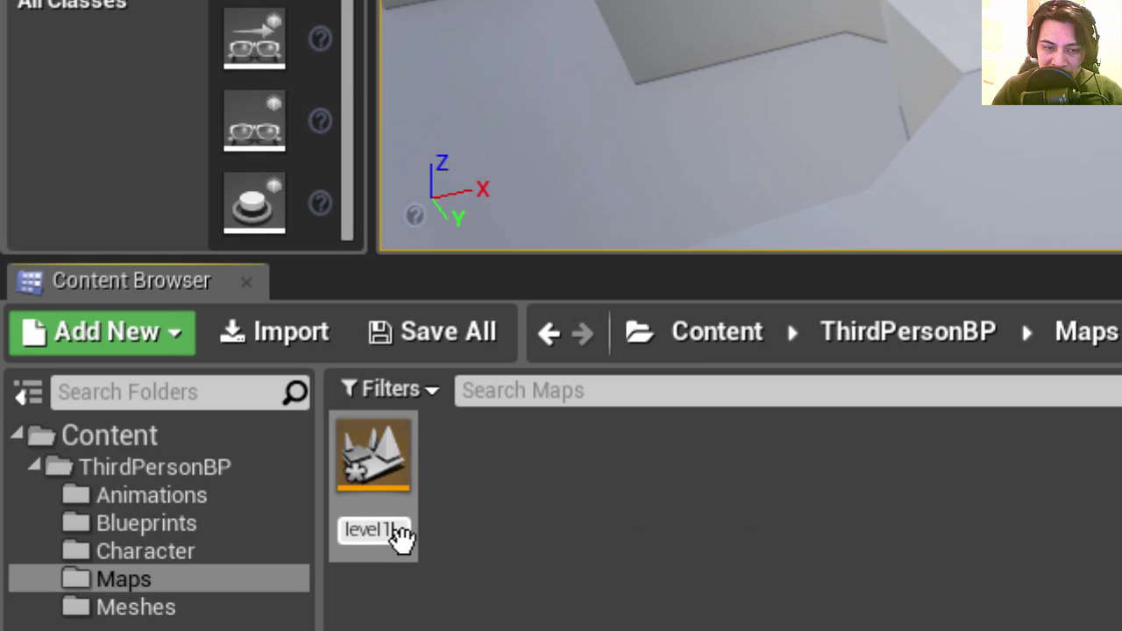
{"action": "key", "text": "Return"}
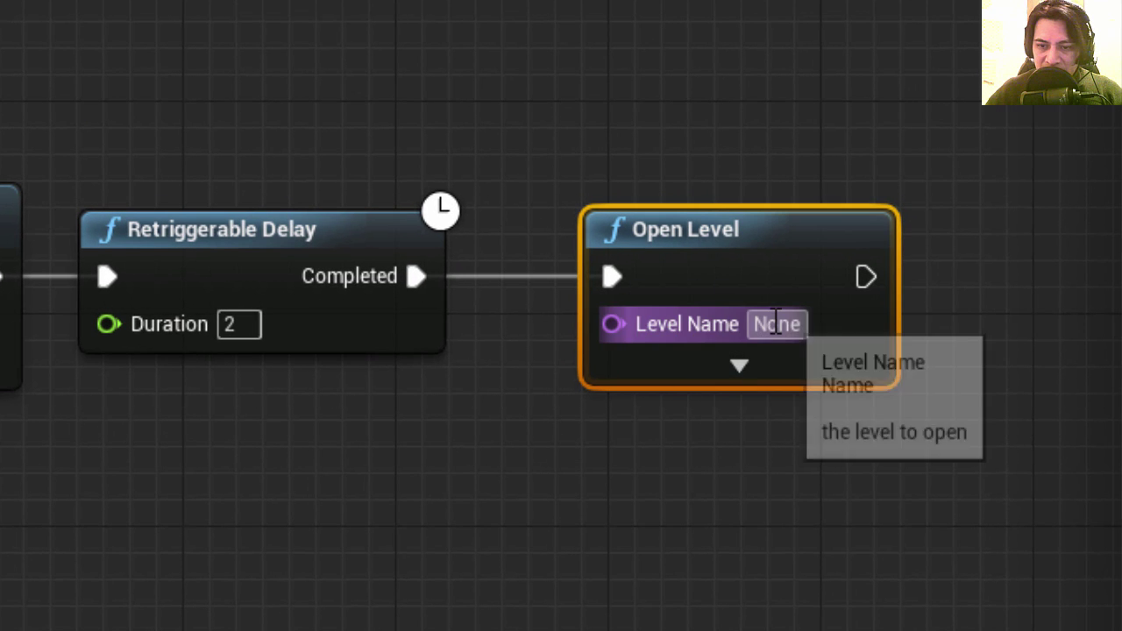
Step: Set Open Level's Level Name to level1 and test-play the level, running and jumping
{"action": "left_click", "coordinate": [776, 325]}
{"action": "type", "text": "level1"}
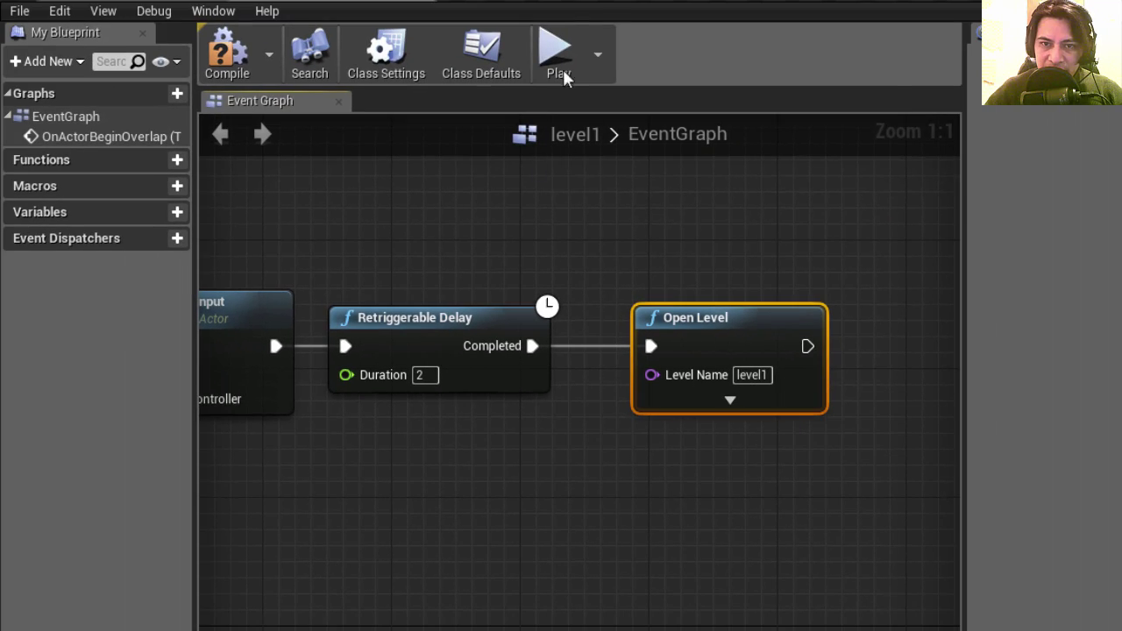
{"action": "left_click", "coordinate": [563, 70]}
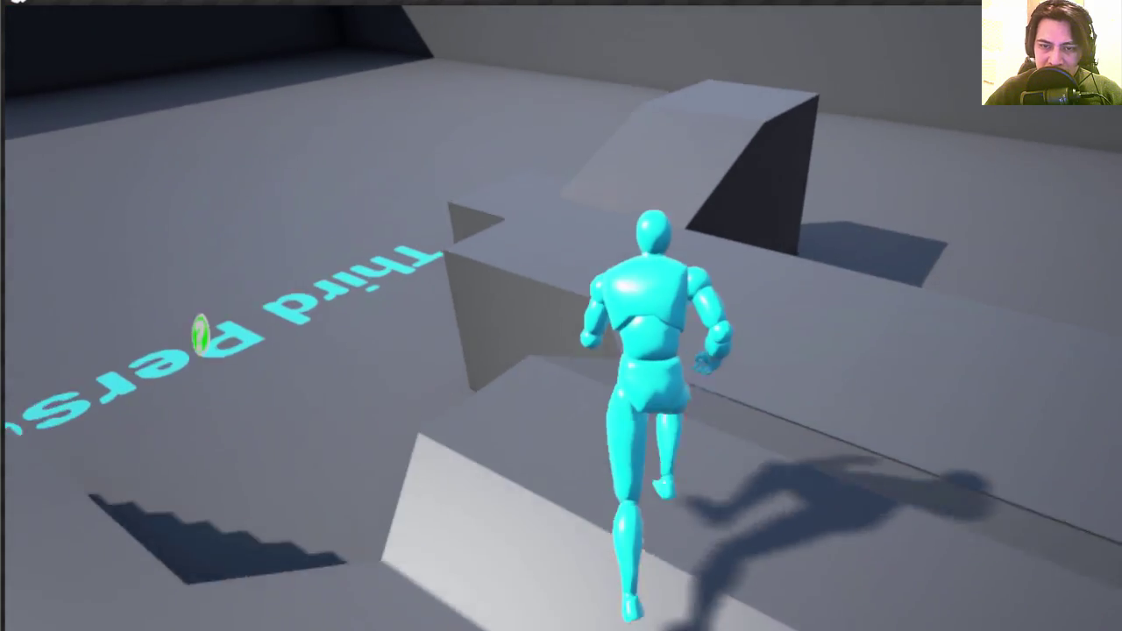
{"action": "key", "text": "space"}
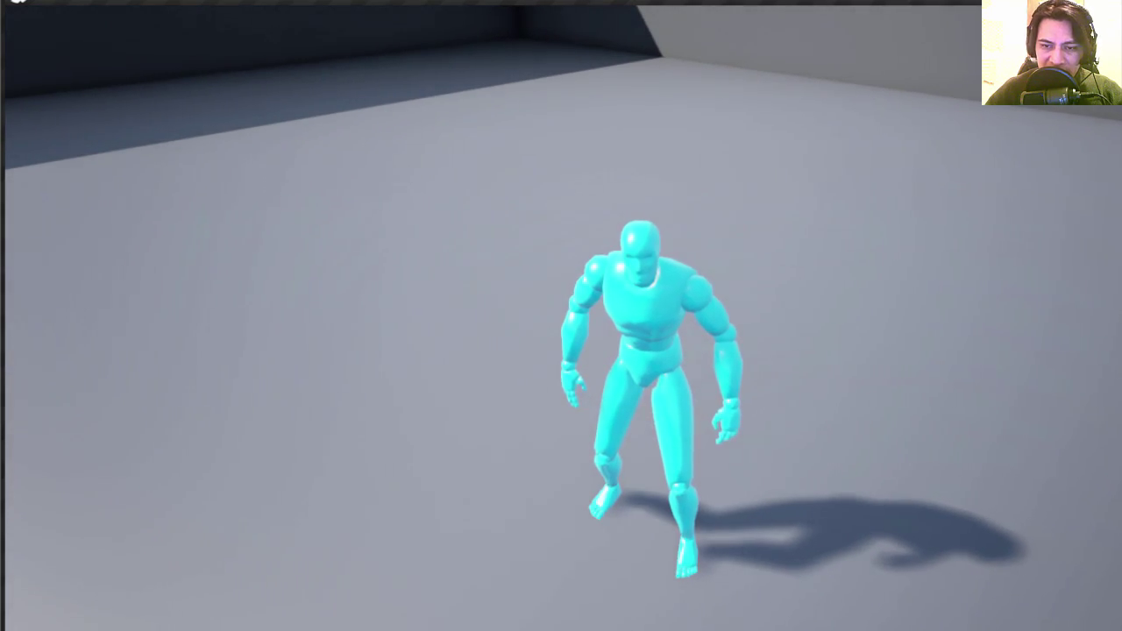
{"action": "key", "text": "w"}
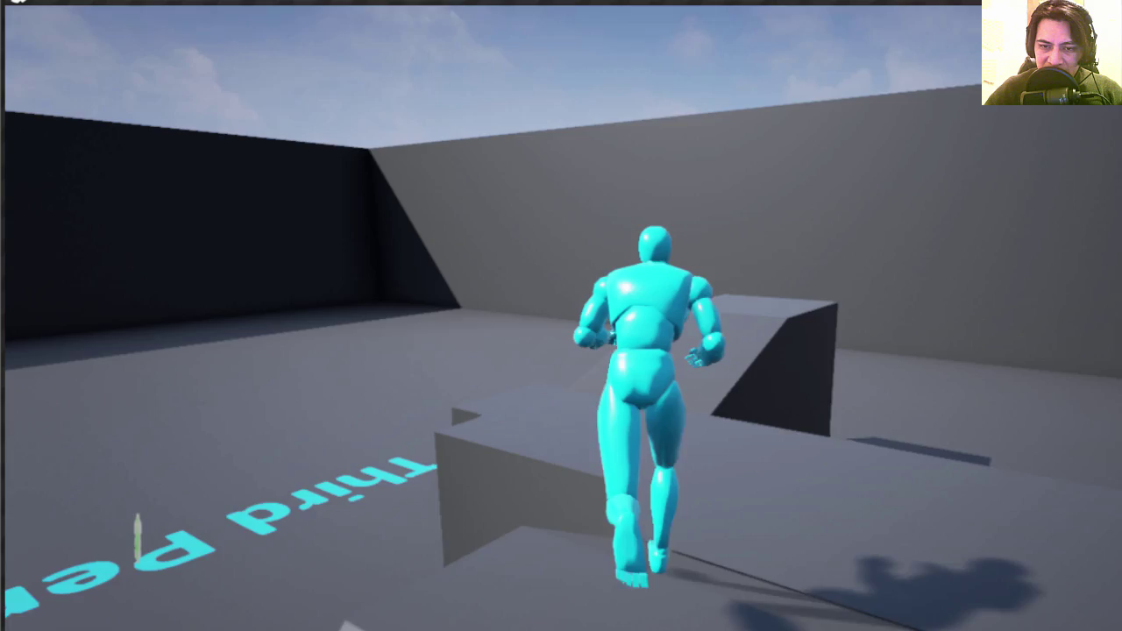
{"action": "key", "text": "space"}
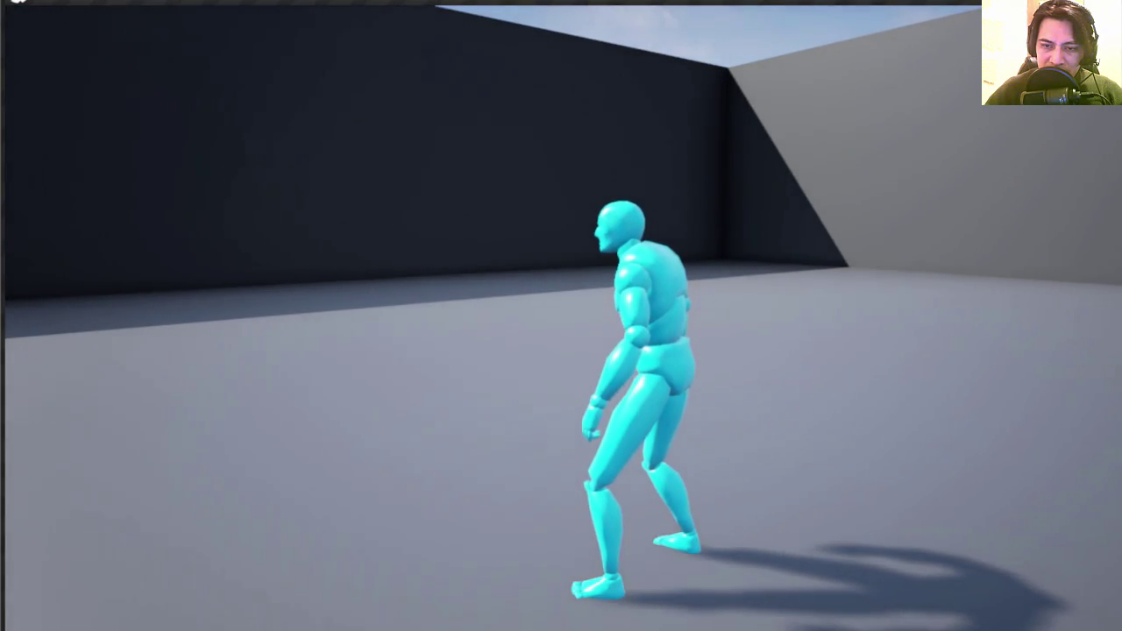
{"action": "key", "text": "Escape"}
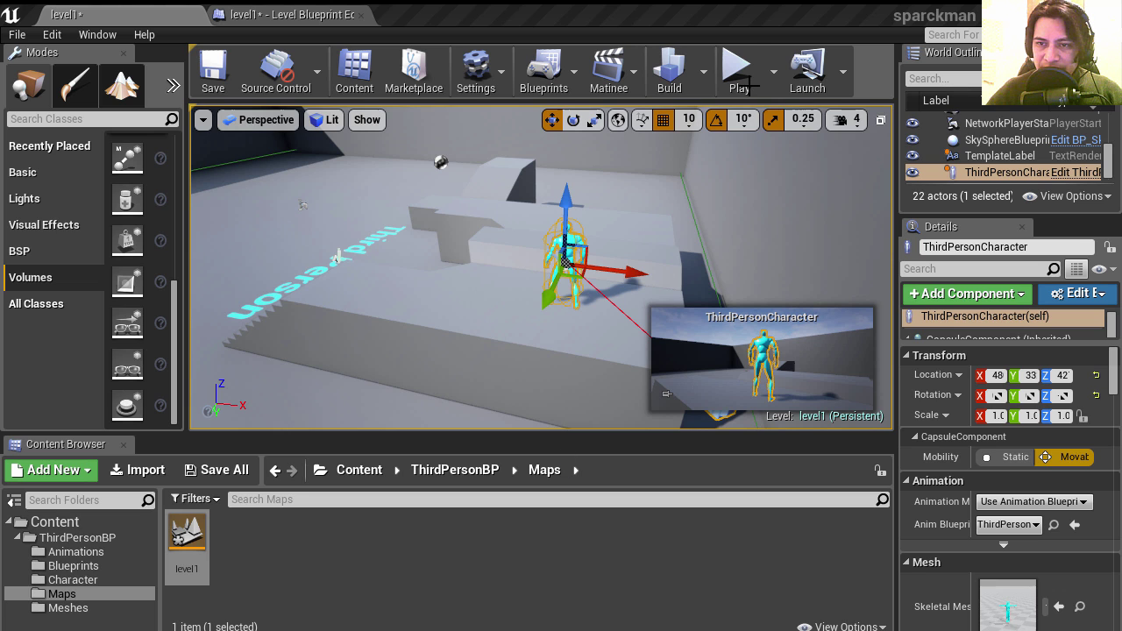
Step: Play in Editor again with Alt+P, run and jump off the ledge, then stop
{"action": "key", "text": "alt+p"}
{"action": "key", "text": "w"}
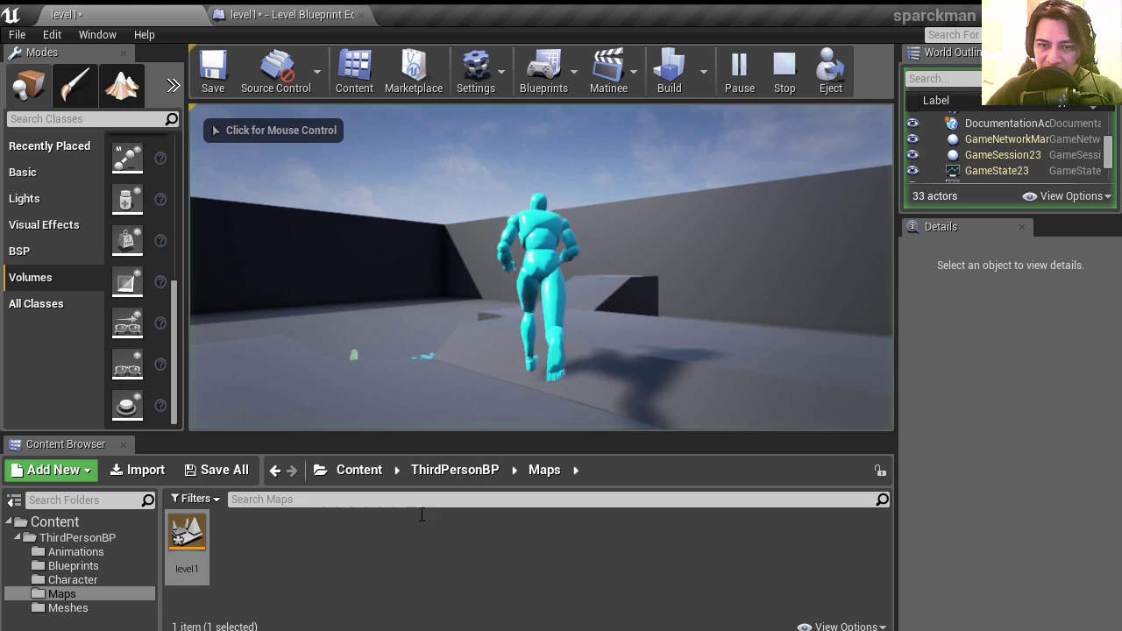
{"action": "left_click", "coordinate": [542, 267]}
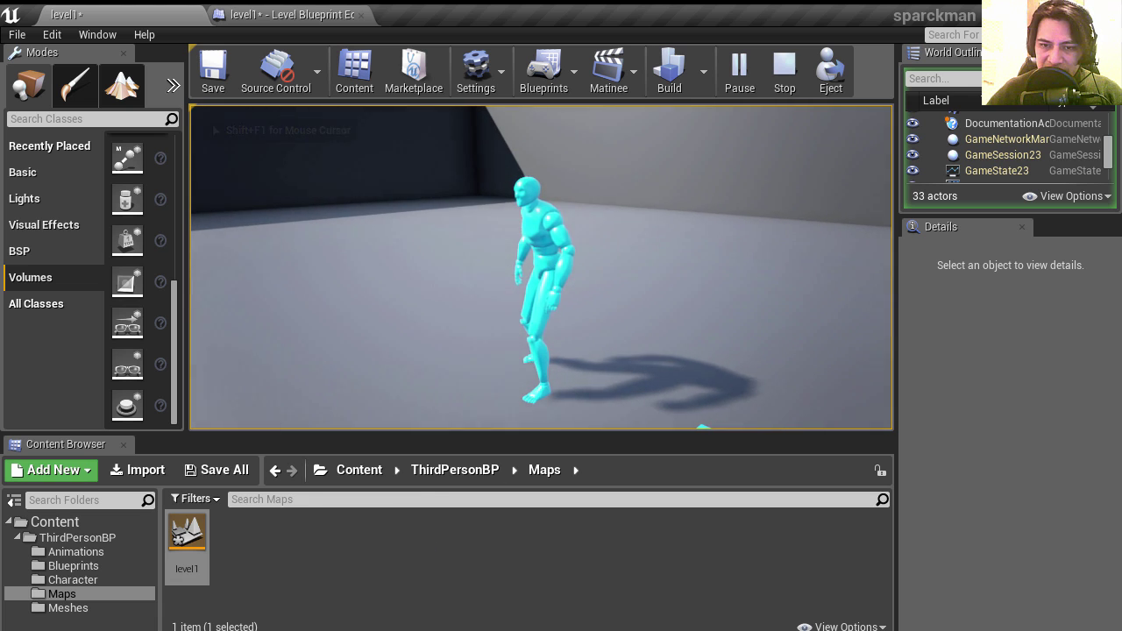
{"action": "key", "text": "w"}
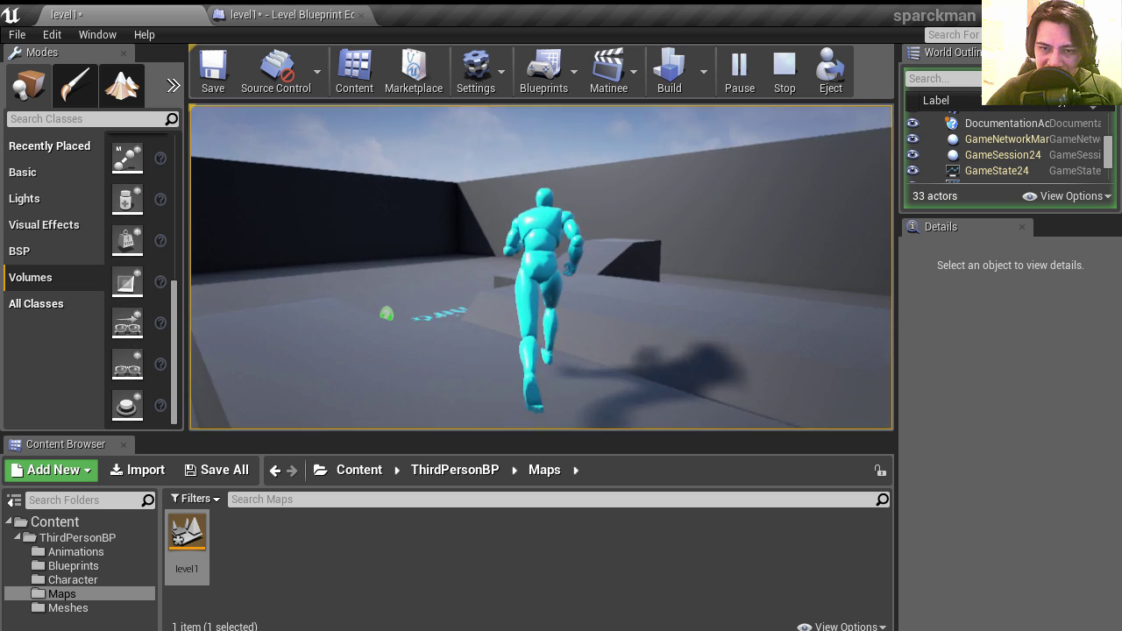
{"action": "key", "text": "space"}
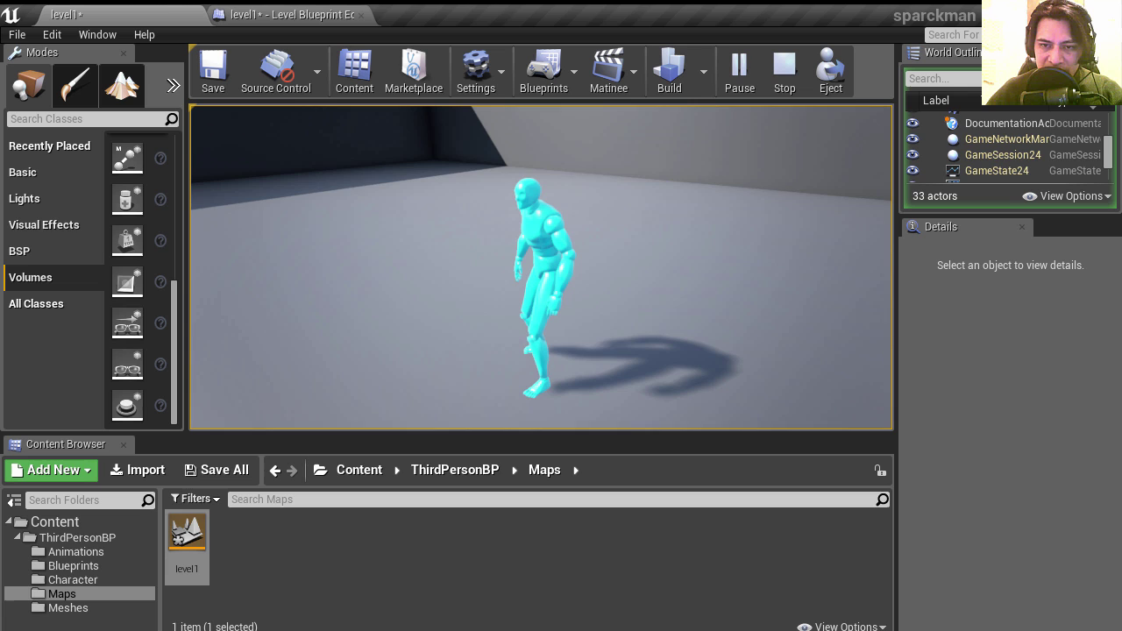
{"action": "key", "text": "Escape"}
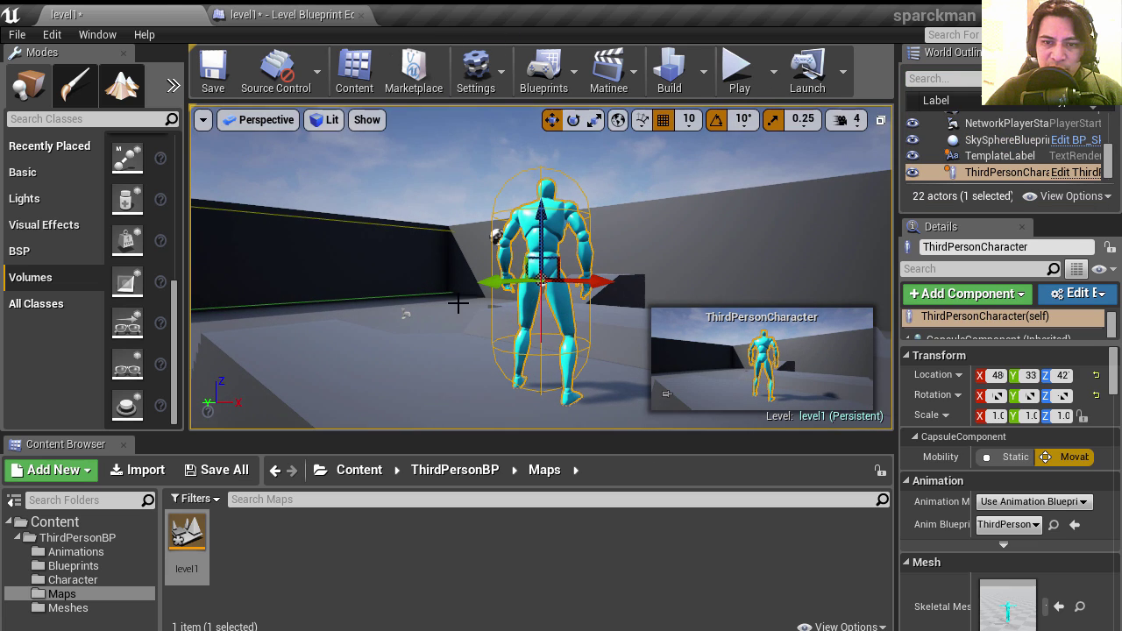
Step: Break the link from Disable Input to the Retriggerable Delay and move the delay node aside
{"action": "left_click", "coordinate": [302, 11]}
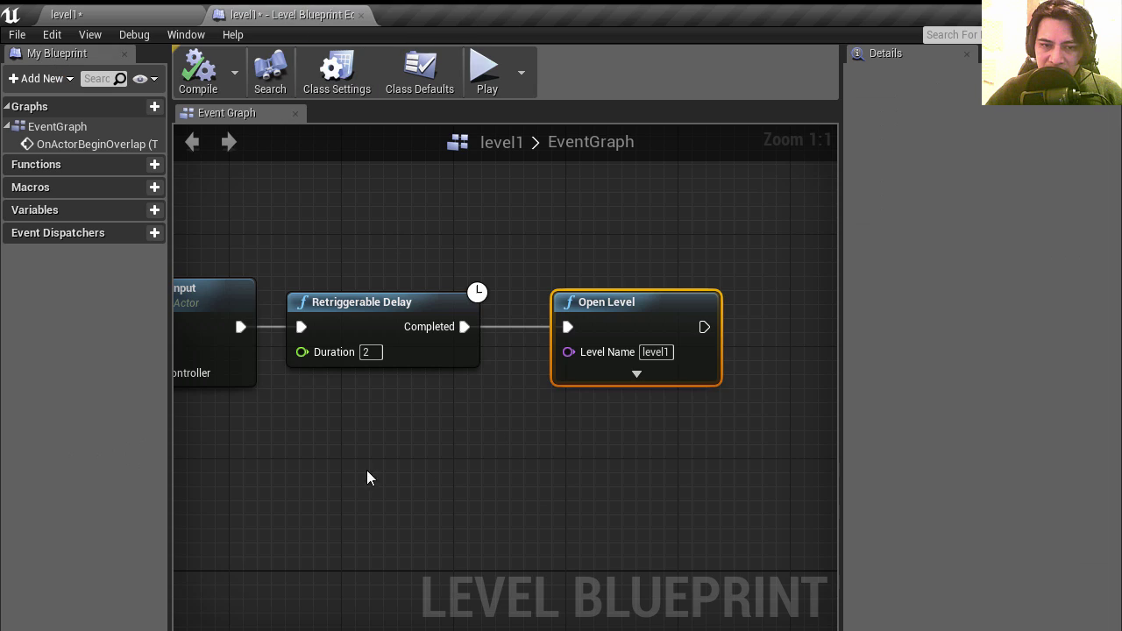
{"action": "right_click_drag", "start_coordinate": [368, 478], "coordinate": [578, 459]}
{"action": "mouse_move", "coordinate": [388, 465]}
{"action": "right_mouse_down"}
{"action": "mouse_move", "coordinate": [546, 463]}
{"action": "mouse_move", "coordinate": [443, 463]}
{"action": "right_mouse_up"}
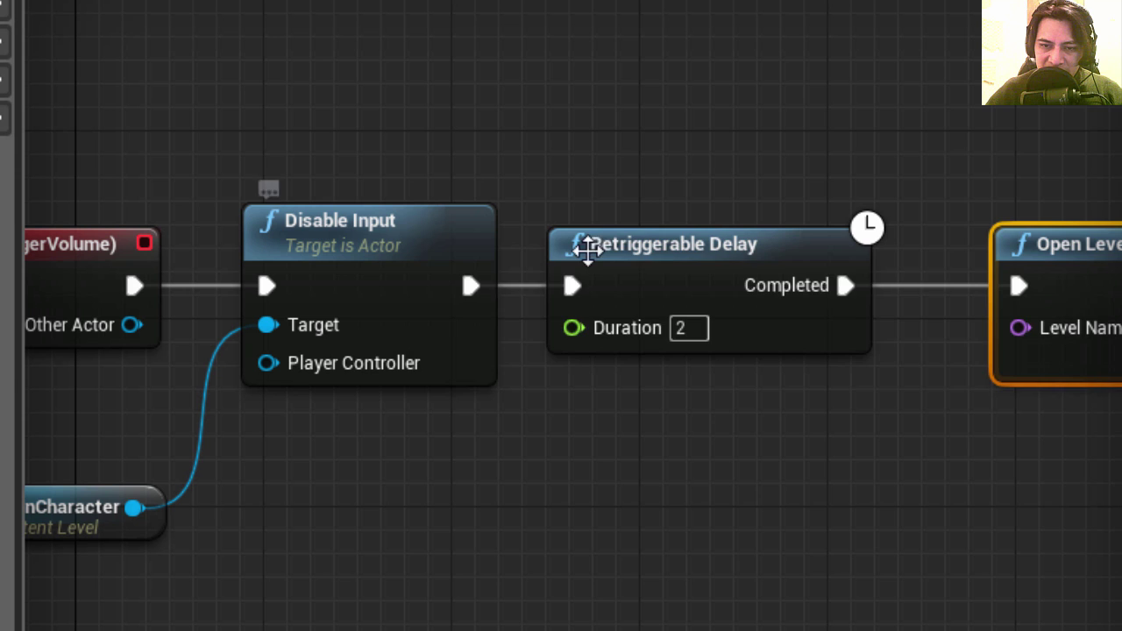
{"action": "left_click_drag", "start_coordinate": [620, 250], "coordinate": [692, 156]}
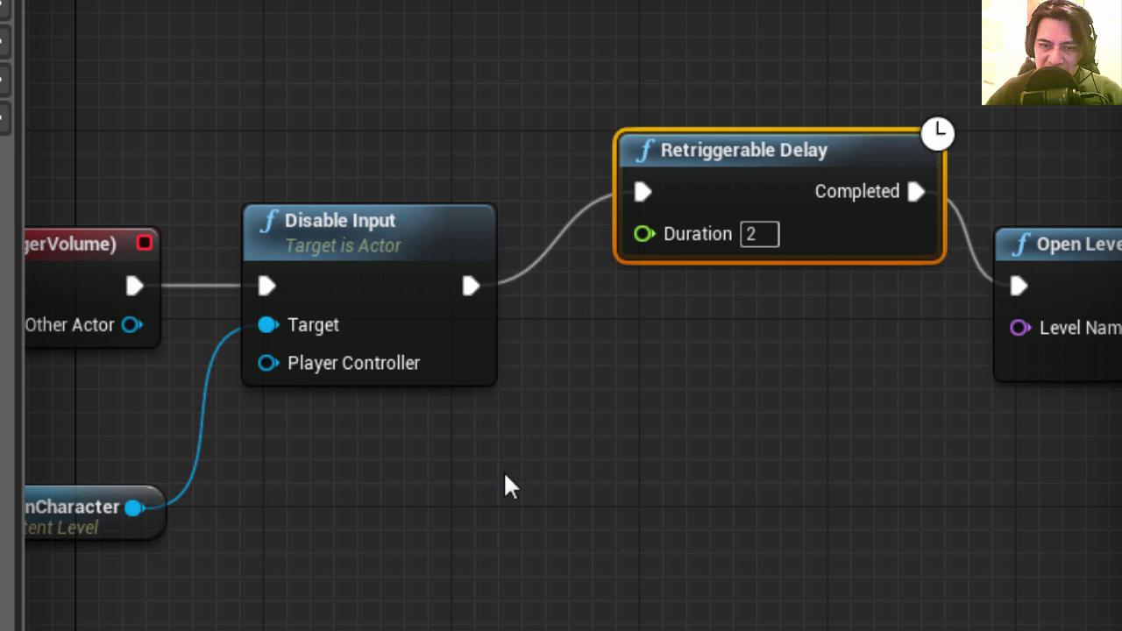
{"action": "right_click", "coordinate": [461, 287]}
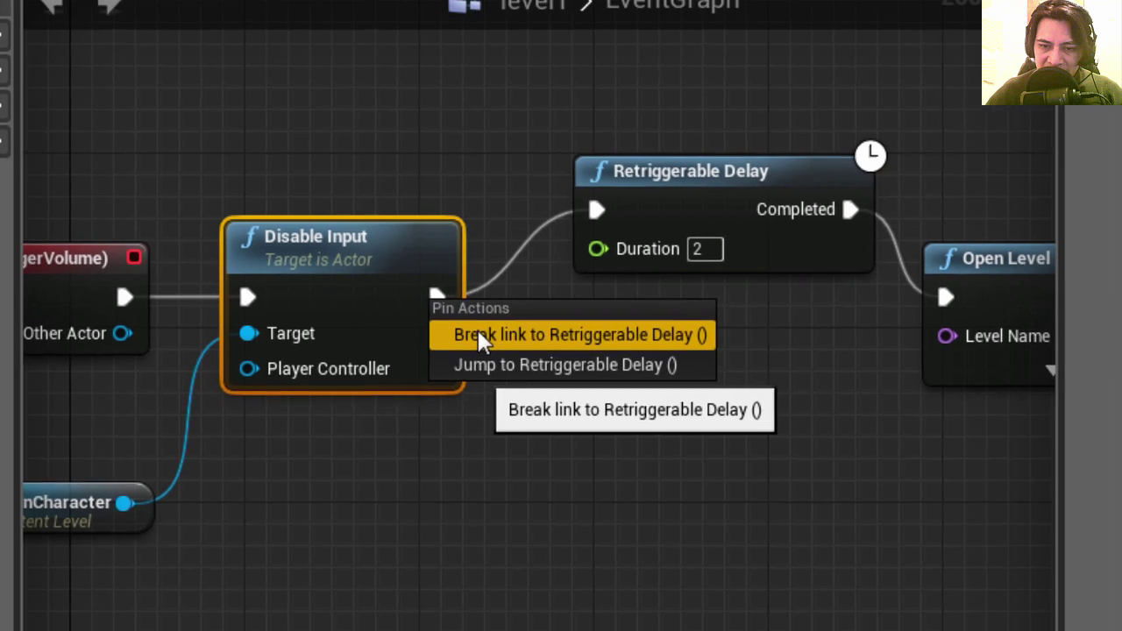
{"action": "left_click", "coordinate": [481, 335]}
{"action": "left_click_drag", "start_coordinate": [596, 219], "coordinate": [646, 167]}
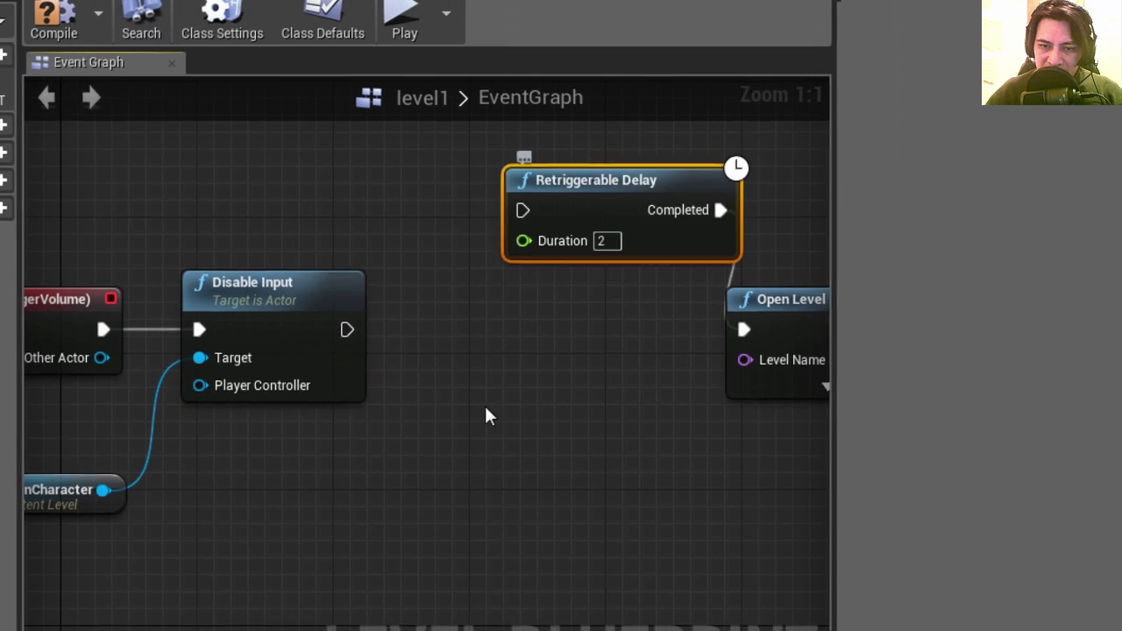
Step: Add a Play Animation node for skeletal meshes, with Context Sensitive turned off
{"action": "right_click", "coordinate": [419, 424]}
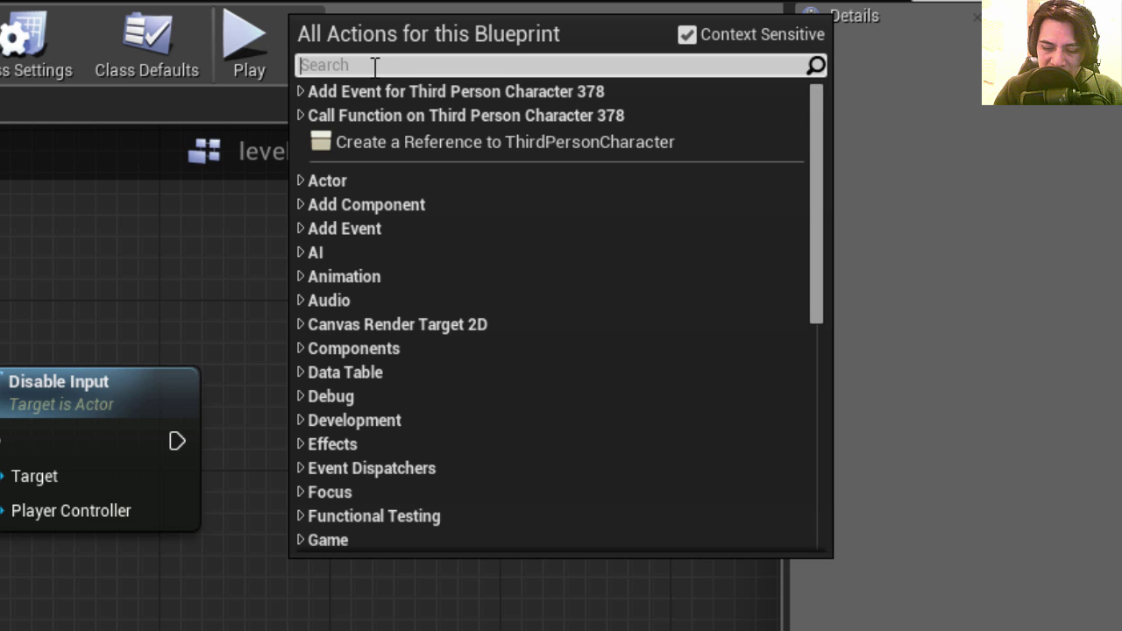
{"action": "type", "text": "play ani"}
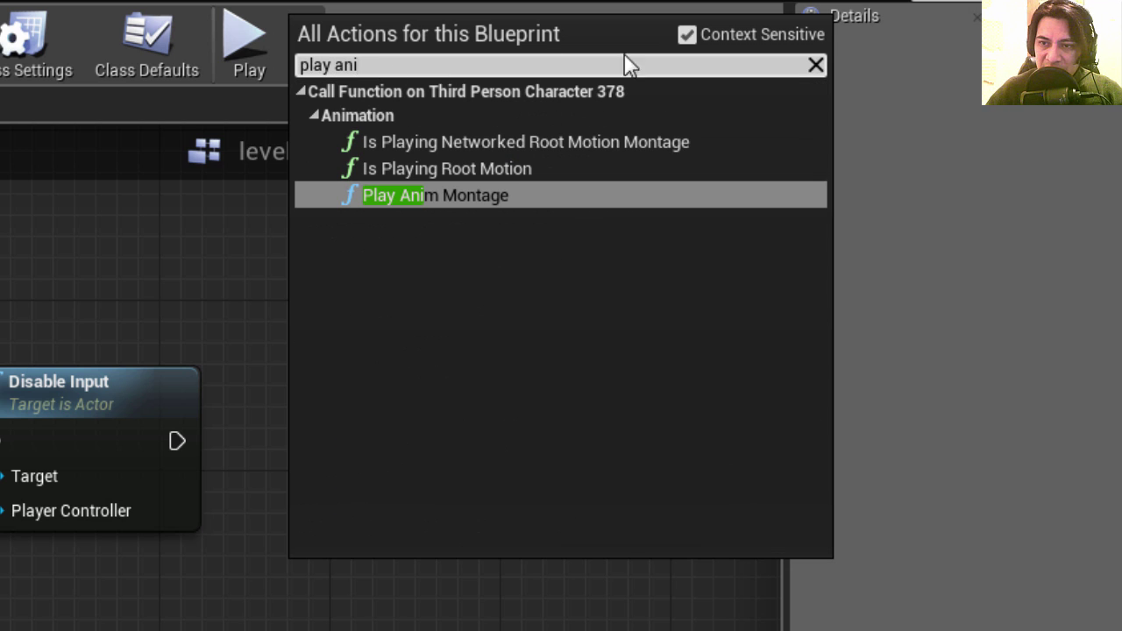
{"action": "left_click", "coordinate": [687, 35]}
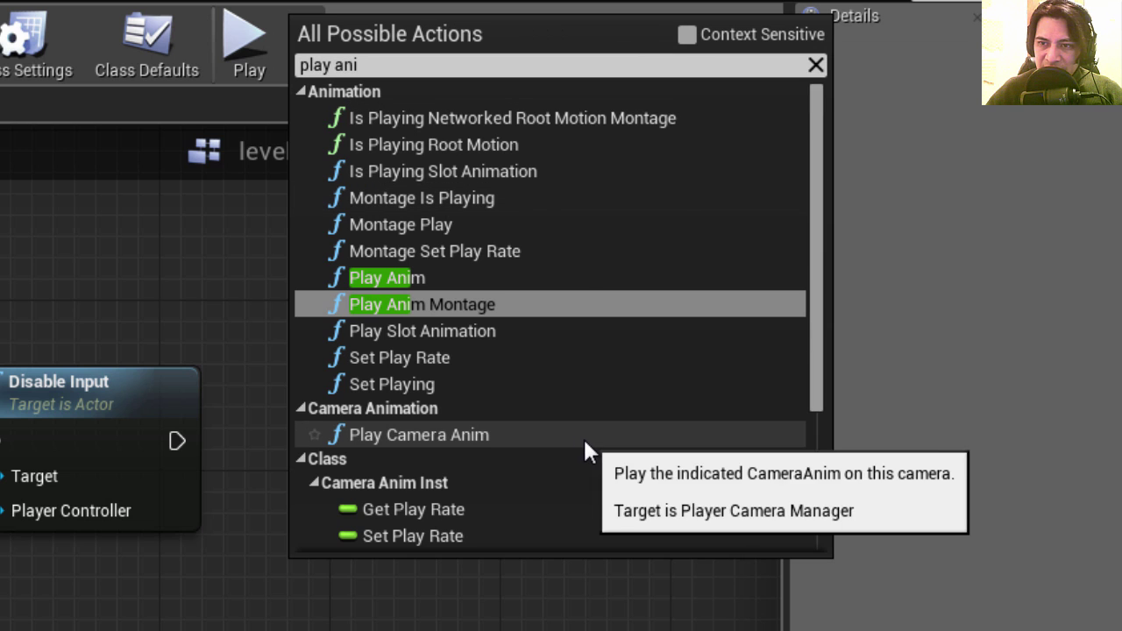
{"action": "left_click_drag", "start_coordinate": [824, 245], "coordinate": [735, 561]}
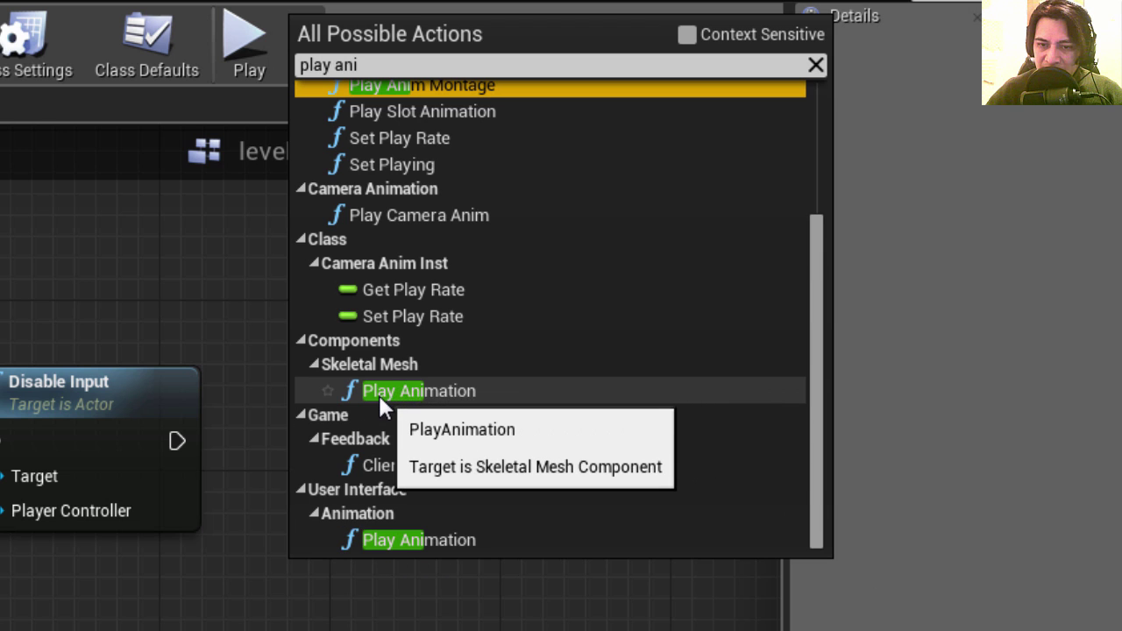
{"action": "left_click", "coordinate": [500, 303]}
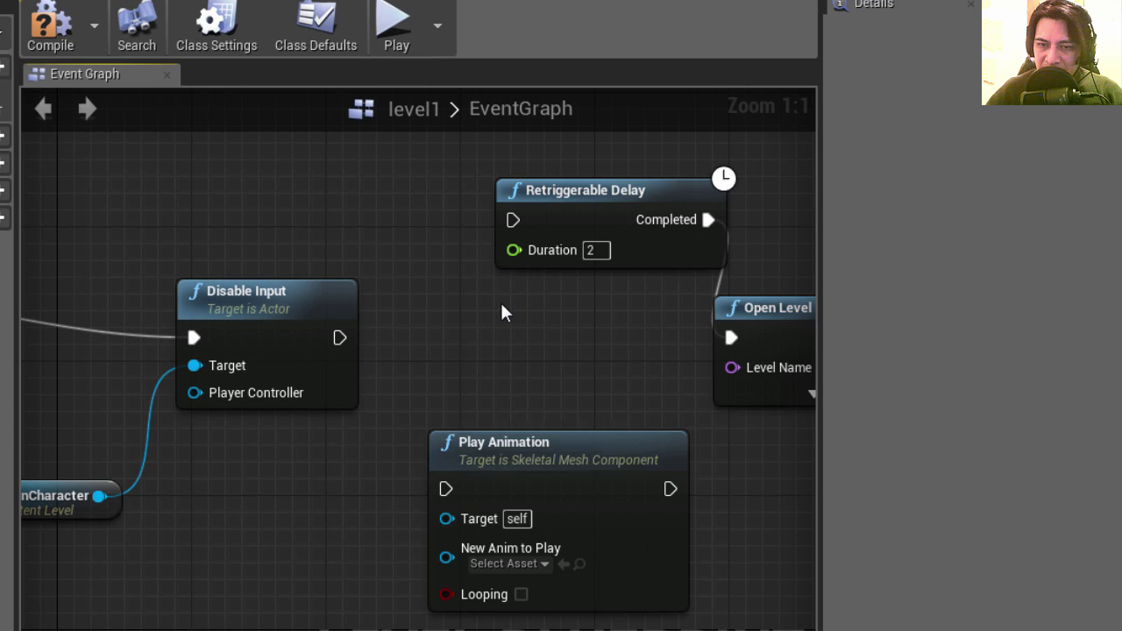
Step: Wire Disable Input's execution output into the Play Animation node
{"action": "left_click_drag", "start_coordinate": [526, 443], "coordinate": [489, 357]}
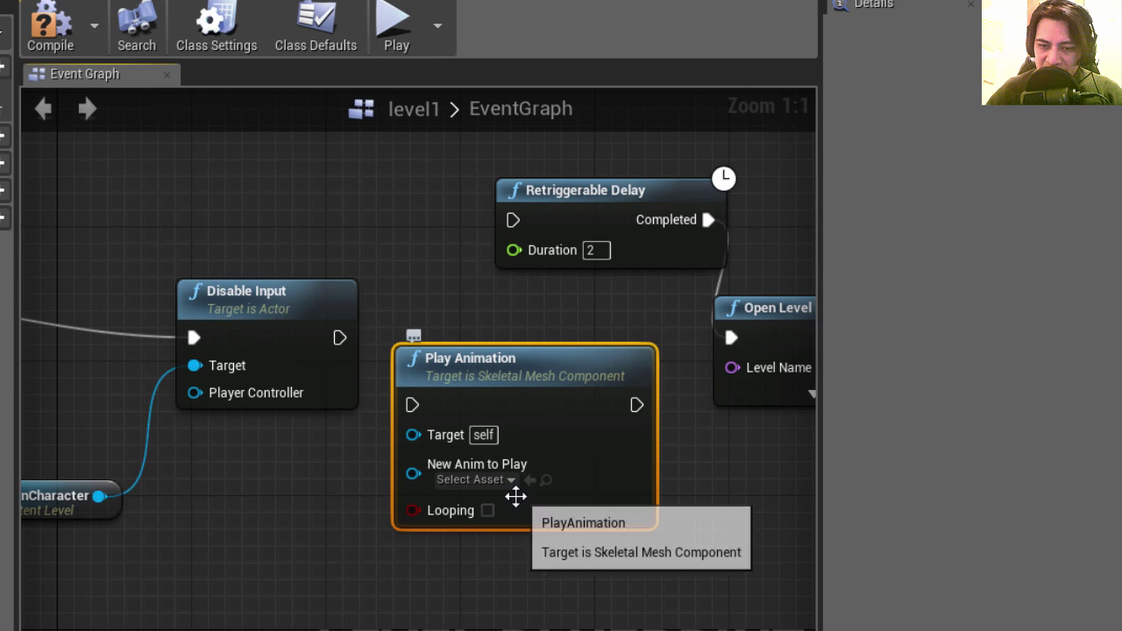
{"action": "left_click_drag", "start_coordinate": [339, 337], "coordinate": [415, 404]}
{"action": "mouse_move", "coordinate": [636, 405]}
{"action": "left_mouse_down"}
{"action": "mouse_move", "coordinate": [594, 296]}
{"action": "mouse_move", "coordinate": [480, 241]}
{"action": "mouse_move", "coordinate": [516, 218]}
{"action": "left_mouse_up"}
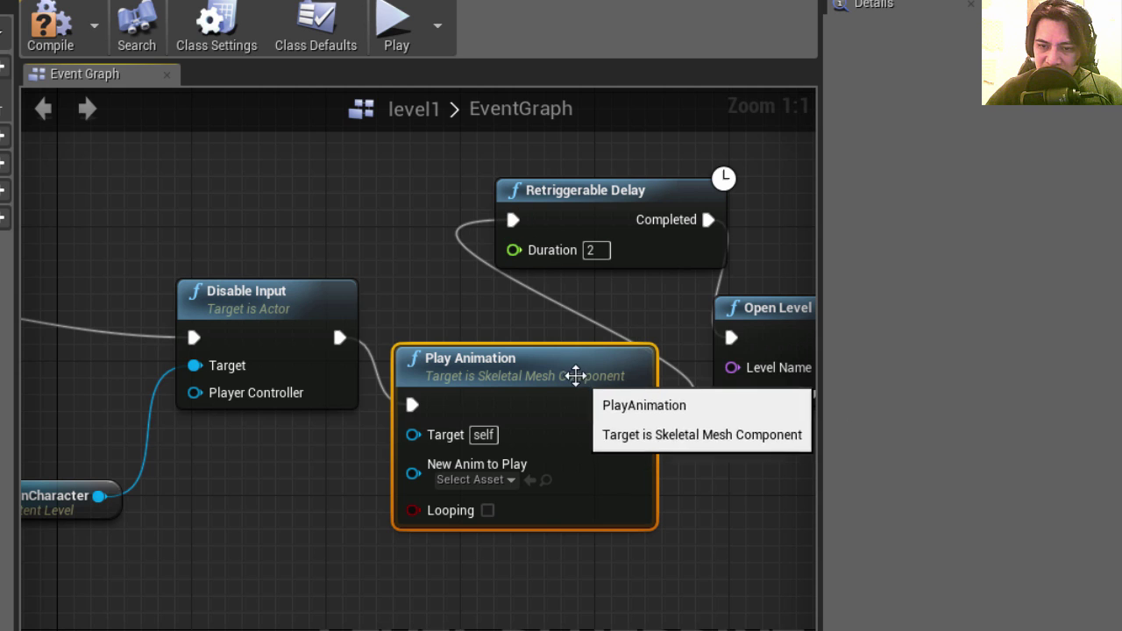
Step: Set Play Animation to ThirdPersonJump_End and compile, which fails on the unconnected Target
{"action": "left_click", "coordinate": [511, 480]}
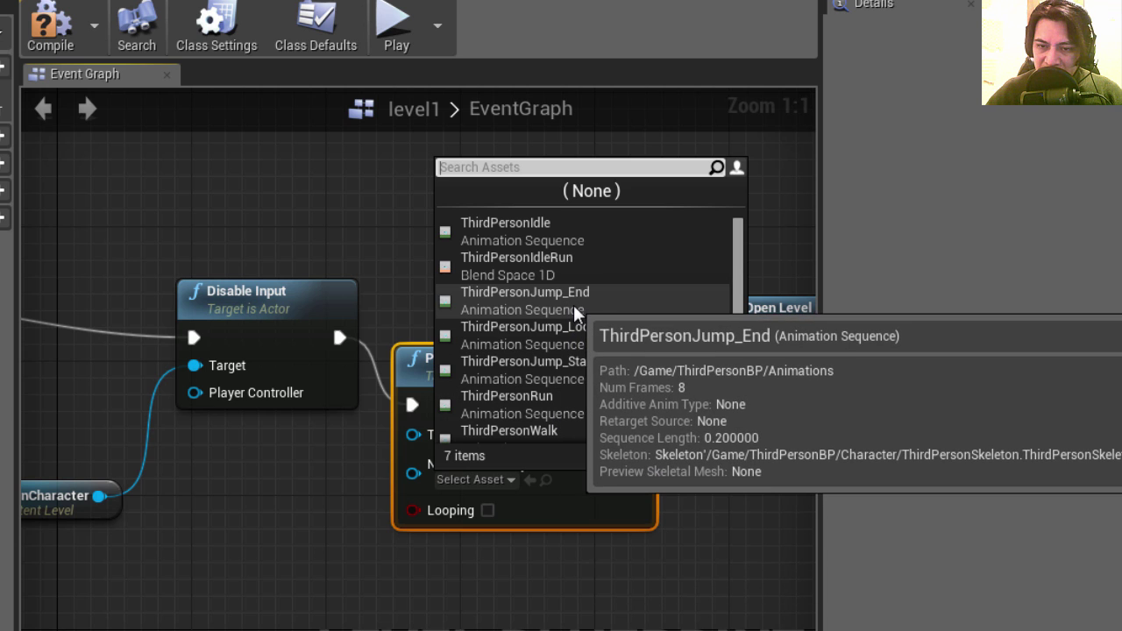
{"action": "left_click", "coordinate": [576, 313]}
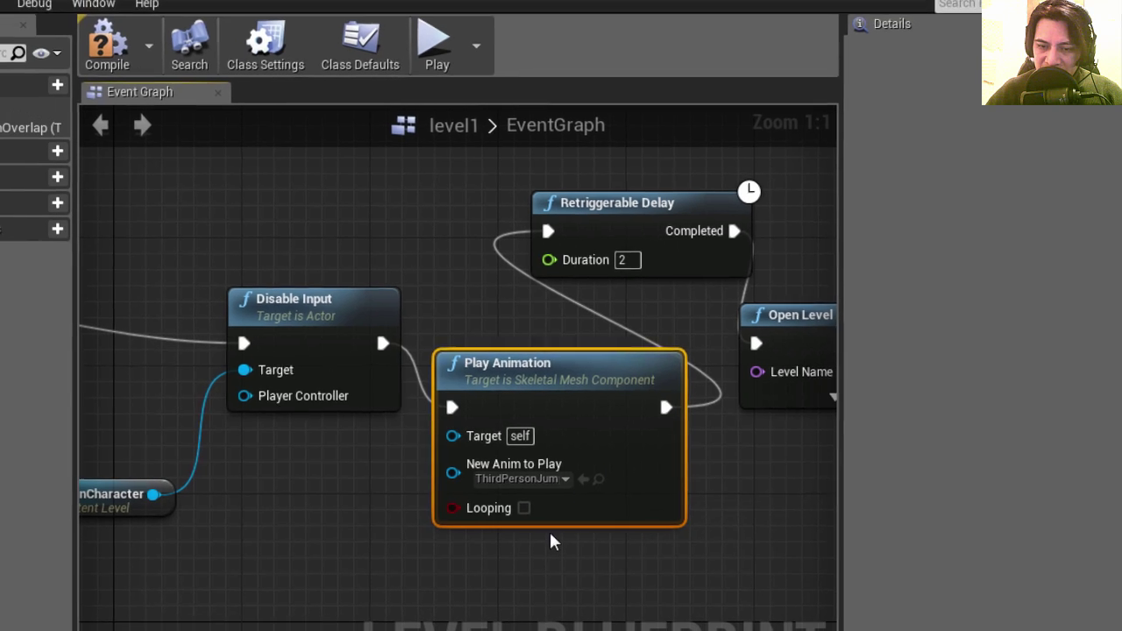
{"action": "left_click", "coordinate": [165, 83]}
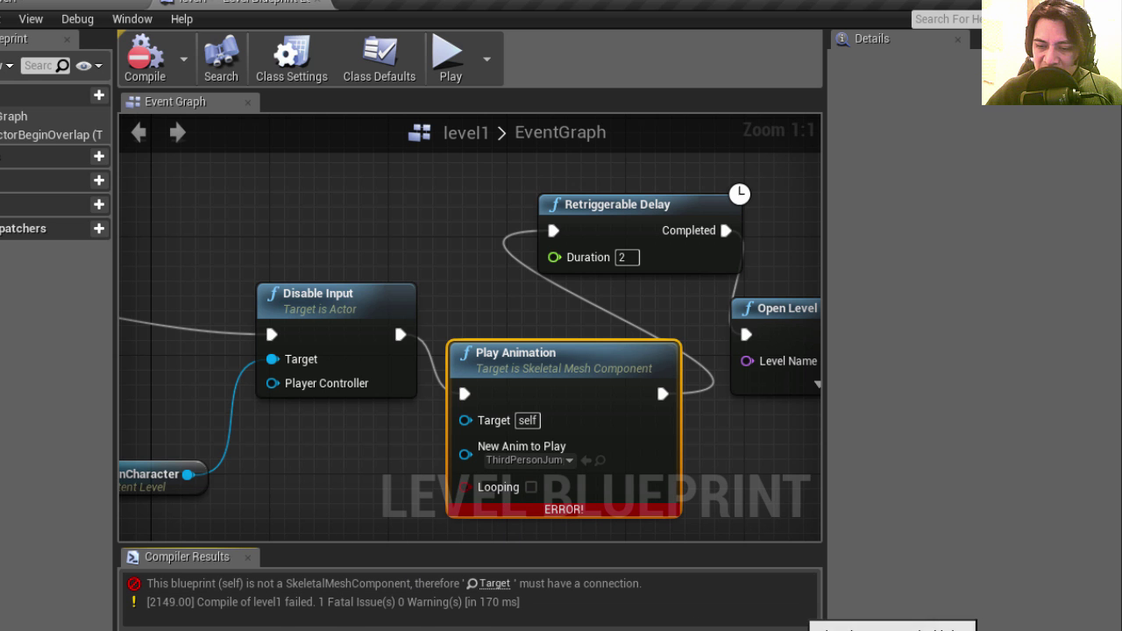
Step: Select ThirdPersonCharacter in the level and add a reference to it in the Level Blueprint
{"action": "left_click", "coordinate": [138, 7]}
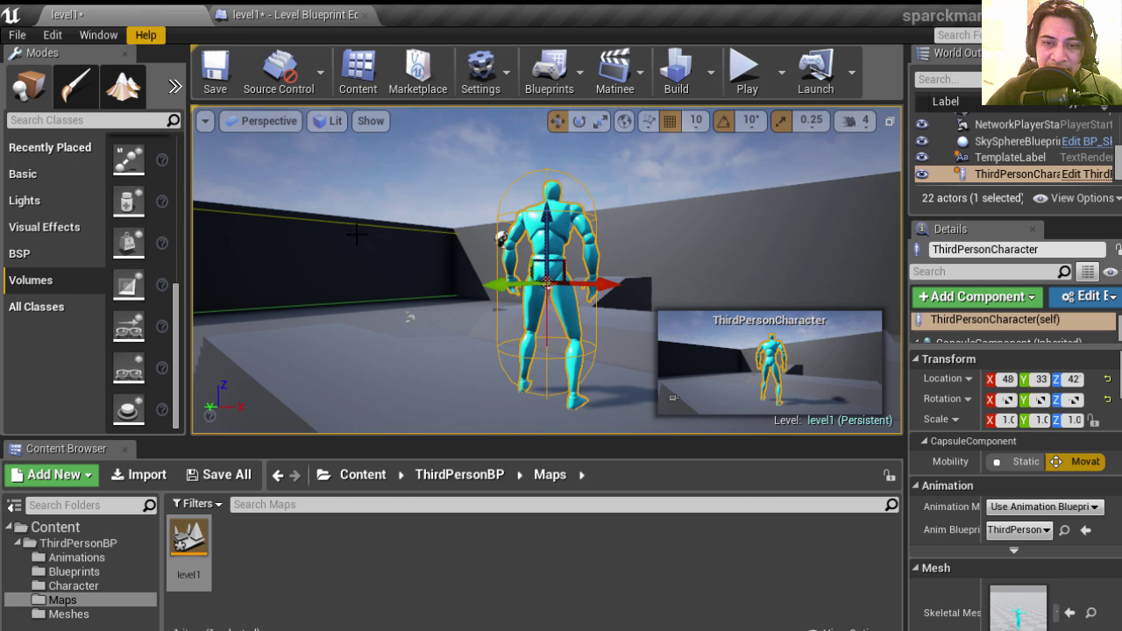
{"action": "left_click", "coordinate": [611, 170]}
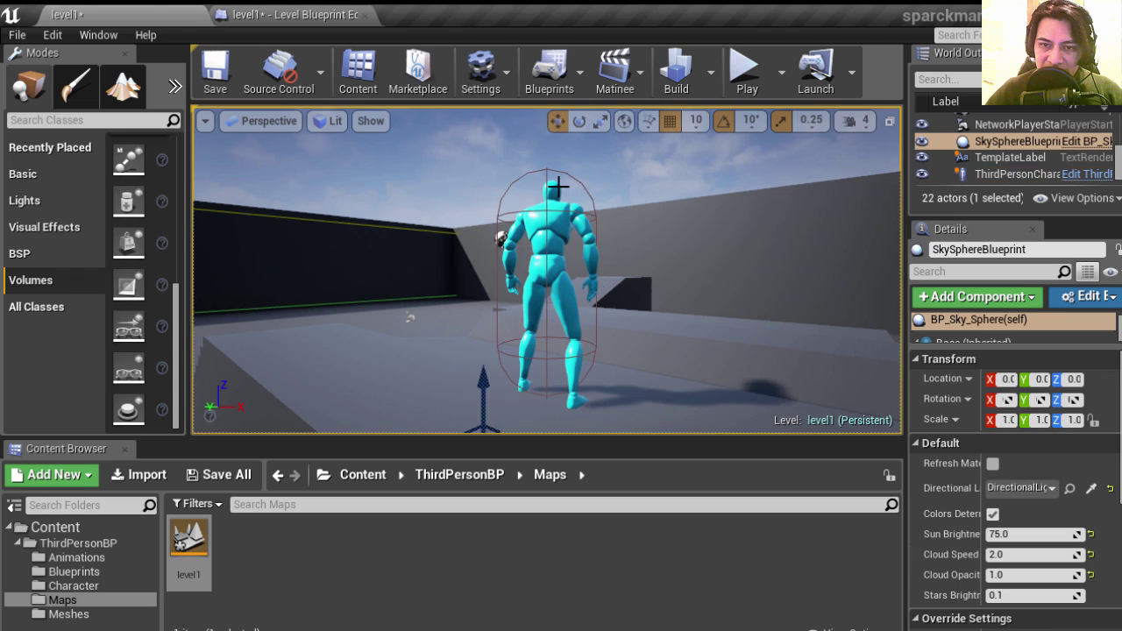
{"action": "left_click", "coordinate": [557, 185]}
{"action": "left_click", "coordinate": [282, 15]}
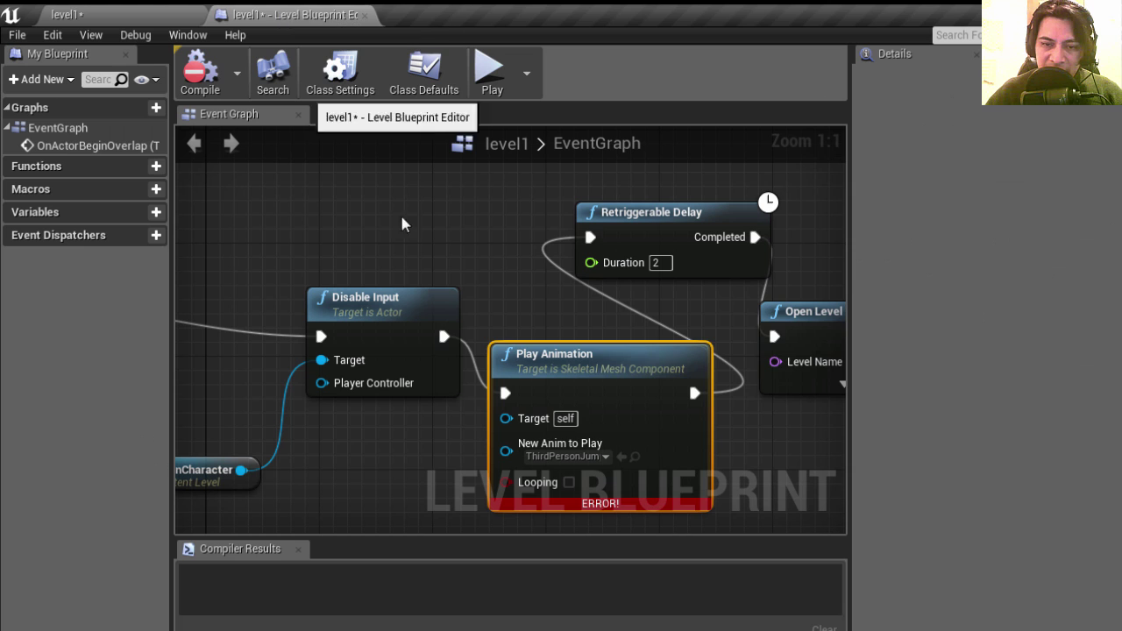
{"action": "right_click", "coordinate": [466, 228]}
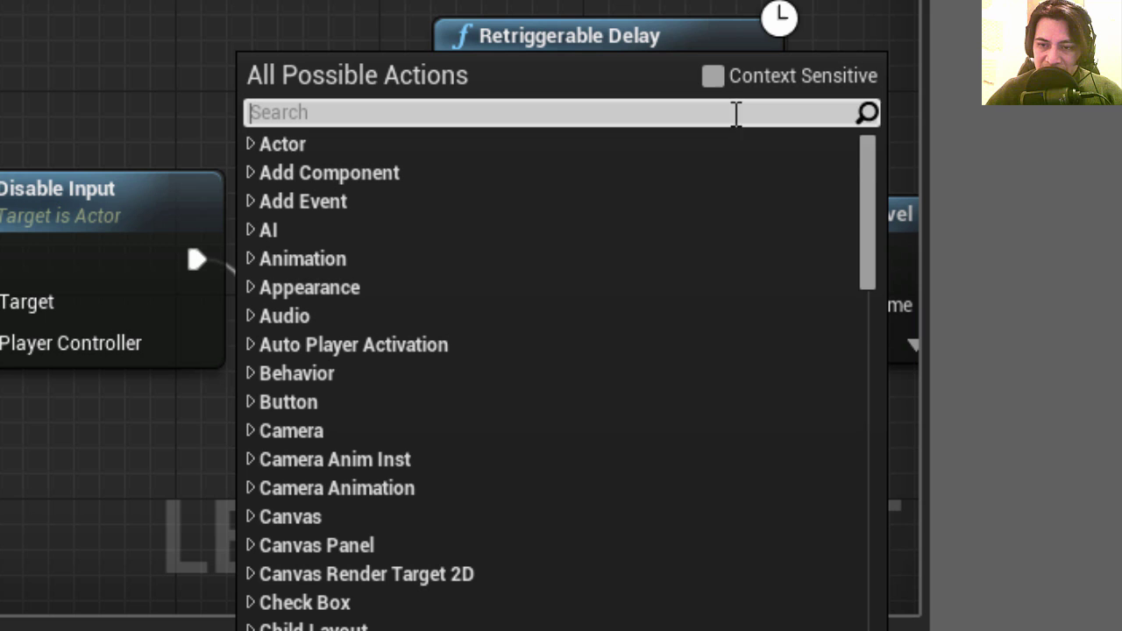
{"action": "left_click", "coordinate": [712, 77]}
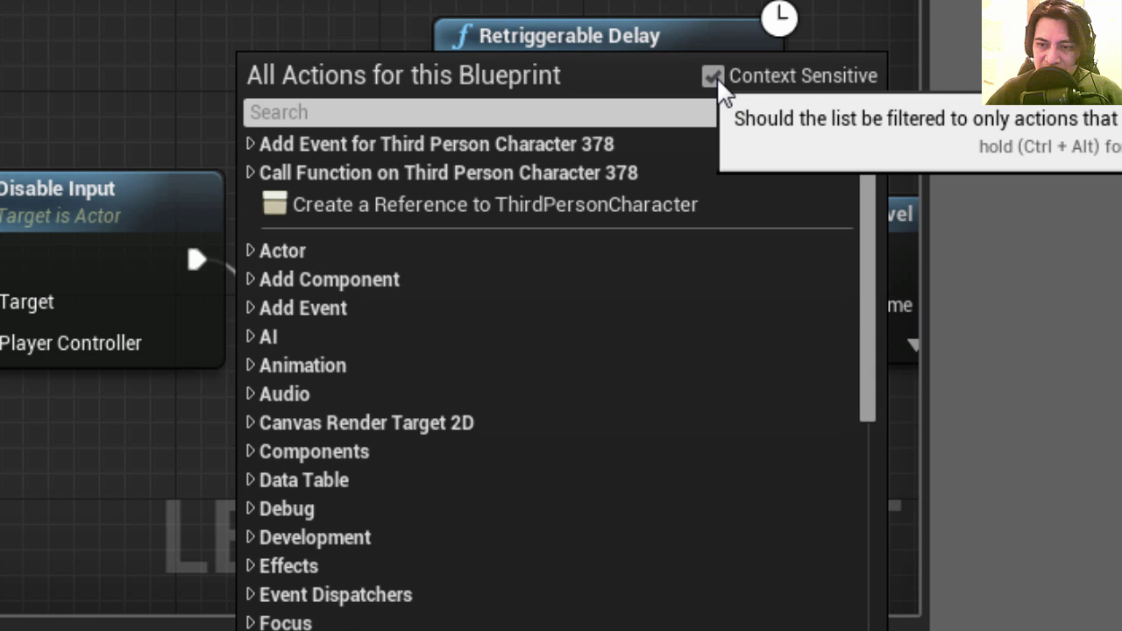
{"action": "left_click", "coordinate": [377, 210]}
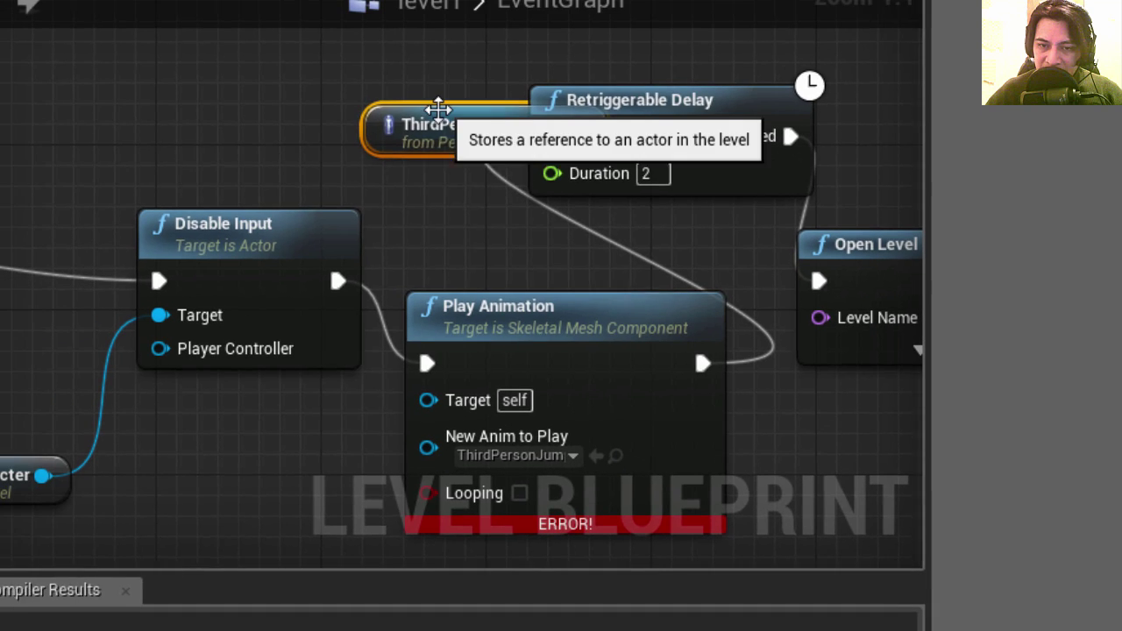
Step: Connect the character's Mesh to Play Animation's Target and recompile successfully
{"action": "left_click_drag", "start_coordinate": [438, 108], "coordinate": [333, 473]}
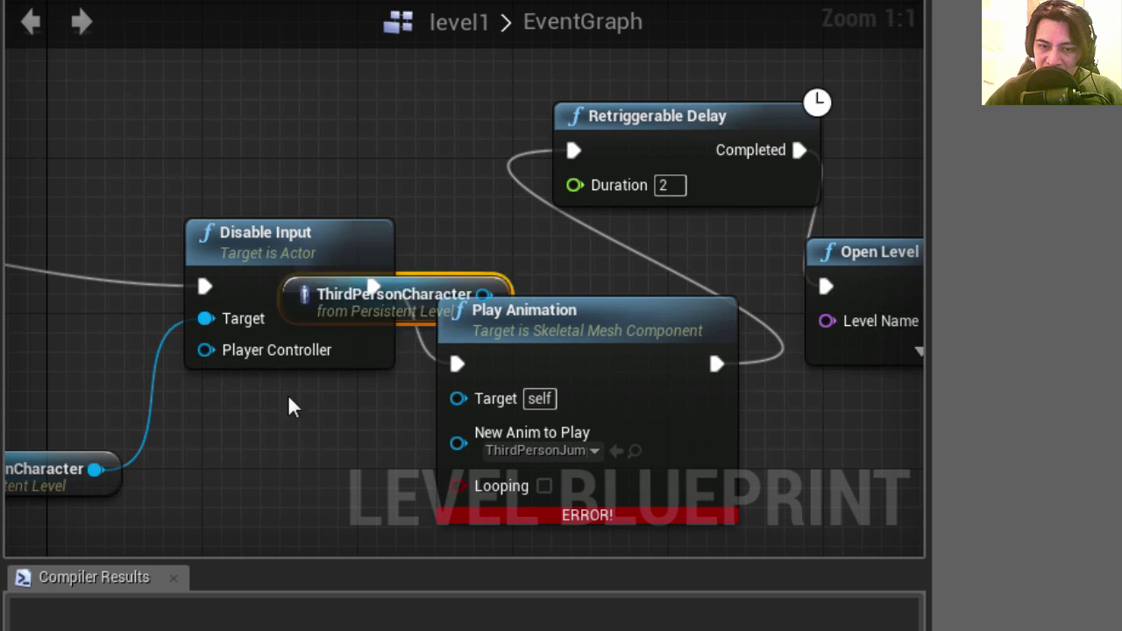
{"action": "right_click_drag", "start_coordinate": [374, 431], "coordinate": [368, 257]}
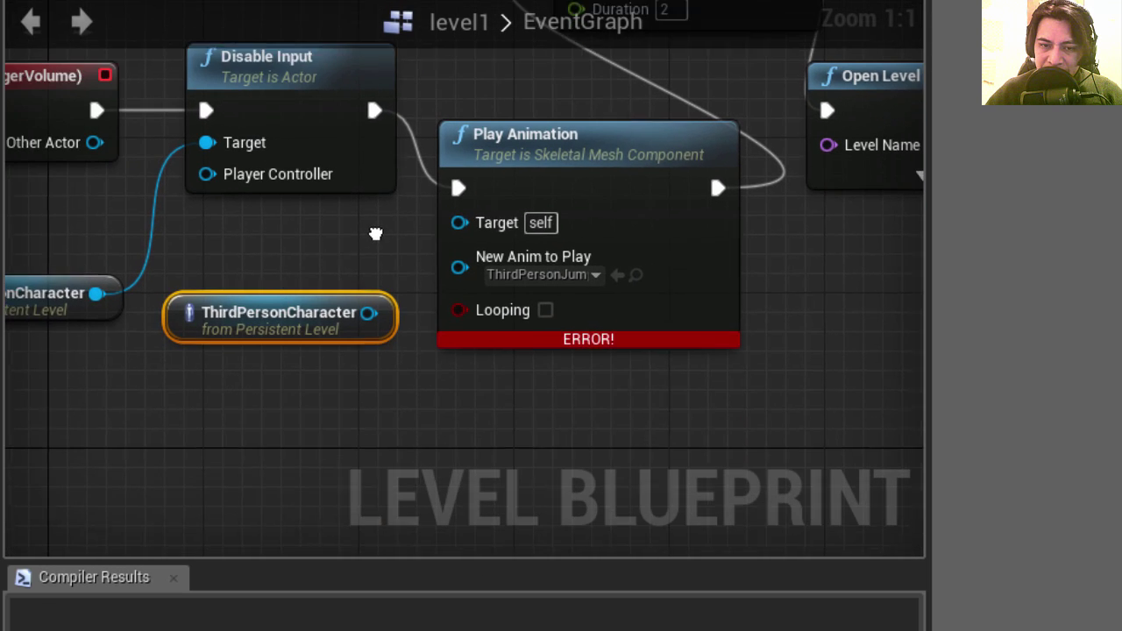
{"action": "left_click_drag", "start_coordinate": [315, 313], "coordinate": [258, 411]}
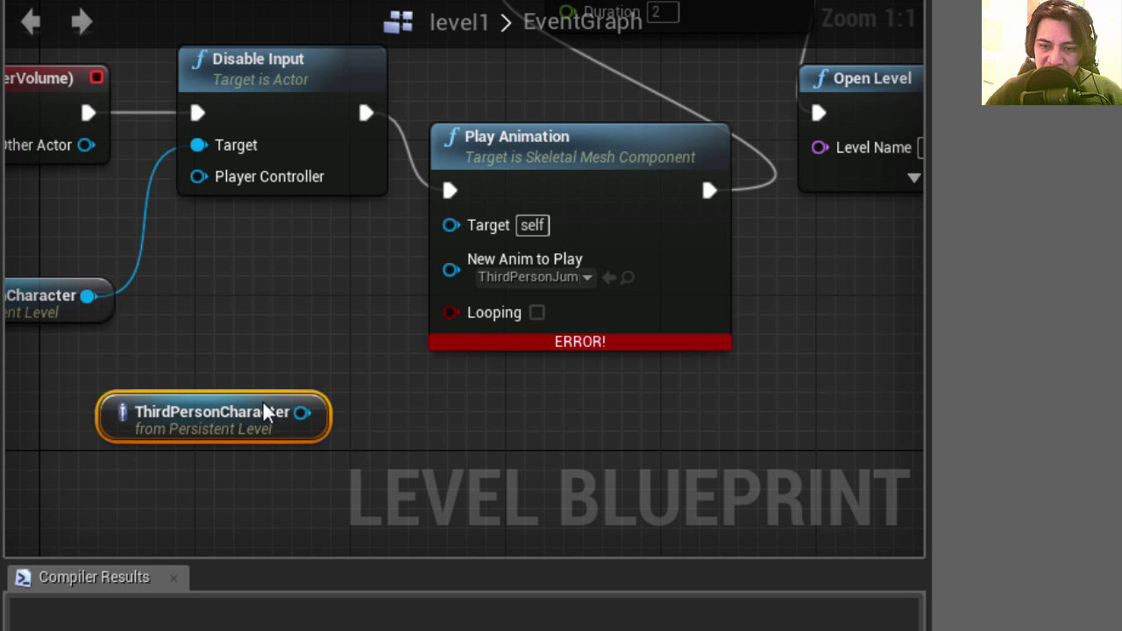
{"action": "left_click_drag", "start_coordinate": [450, 225], "coordinate": [449, 225]}
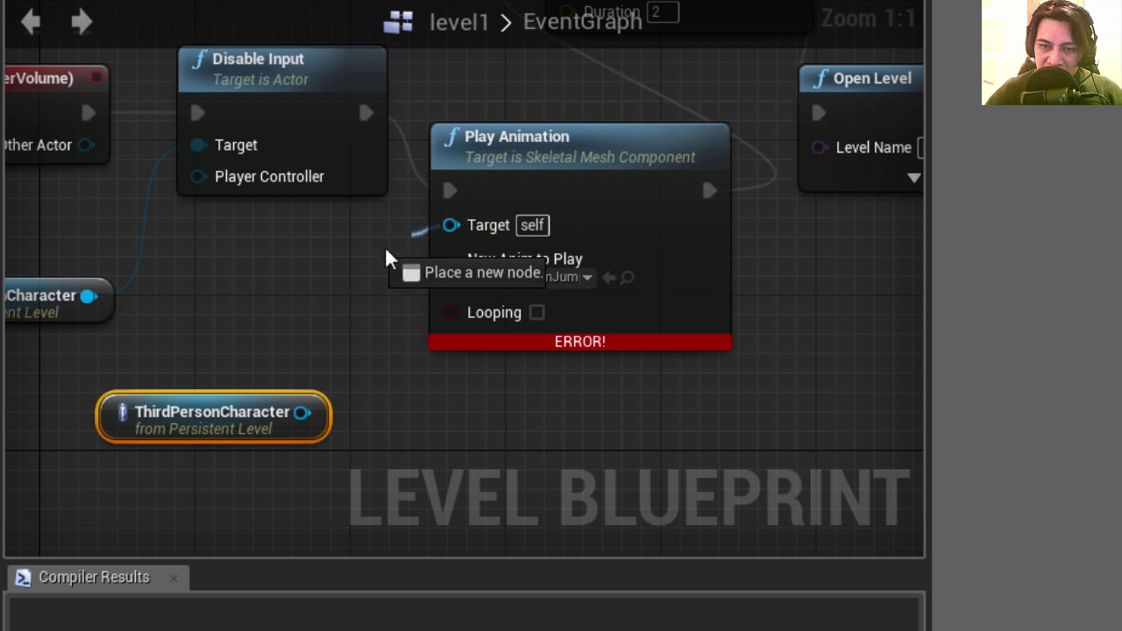
{"action": "left_click_drag", "start_coordinate": [310, 416], "coordinate": [311, 418]}
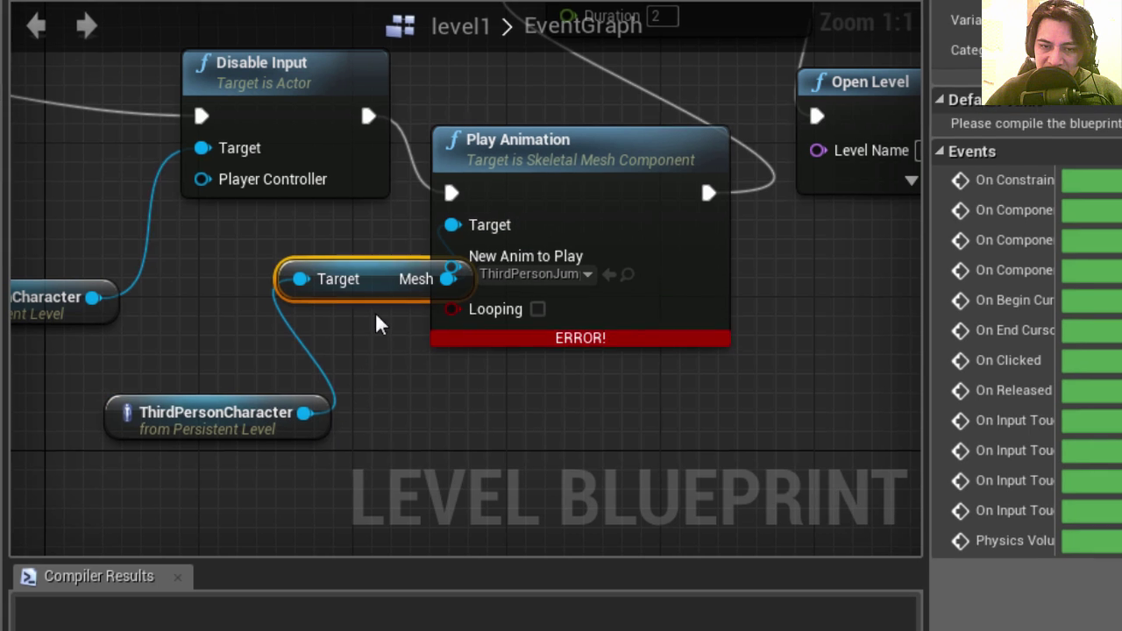
{"action": "left_click_drag", "start_coordinate": [375, 303], "coordinate": [527, 465]}
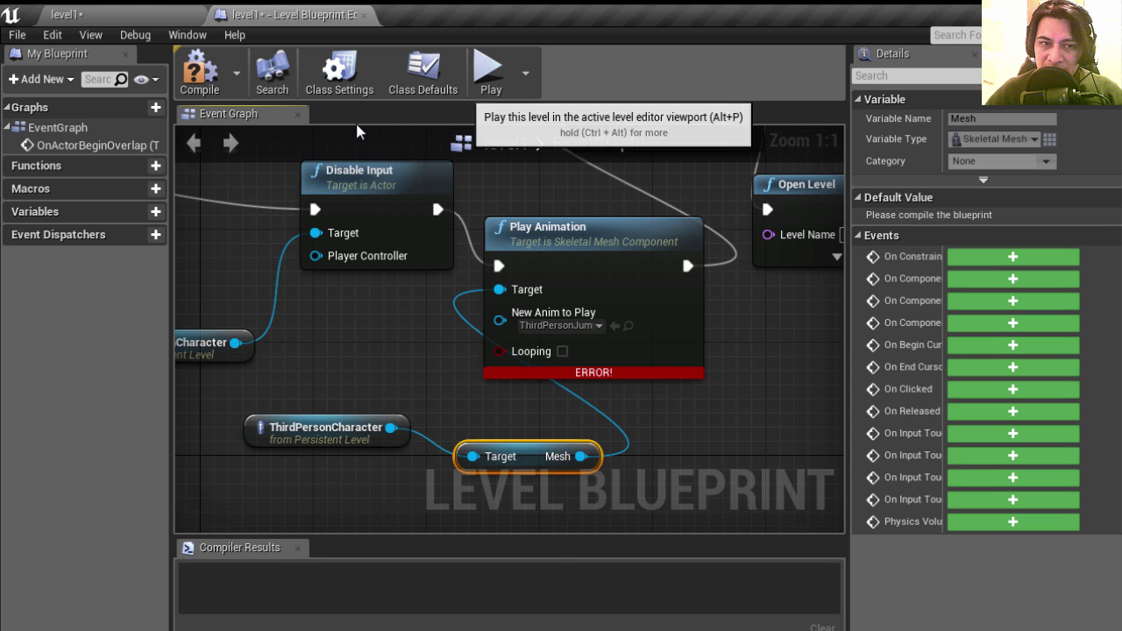
{"action": "left_click", "coordinate": [218, 92]}
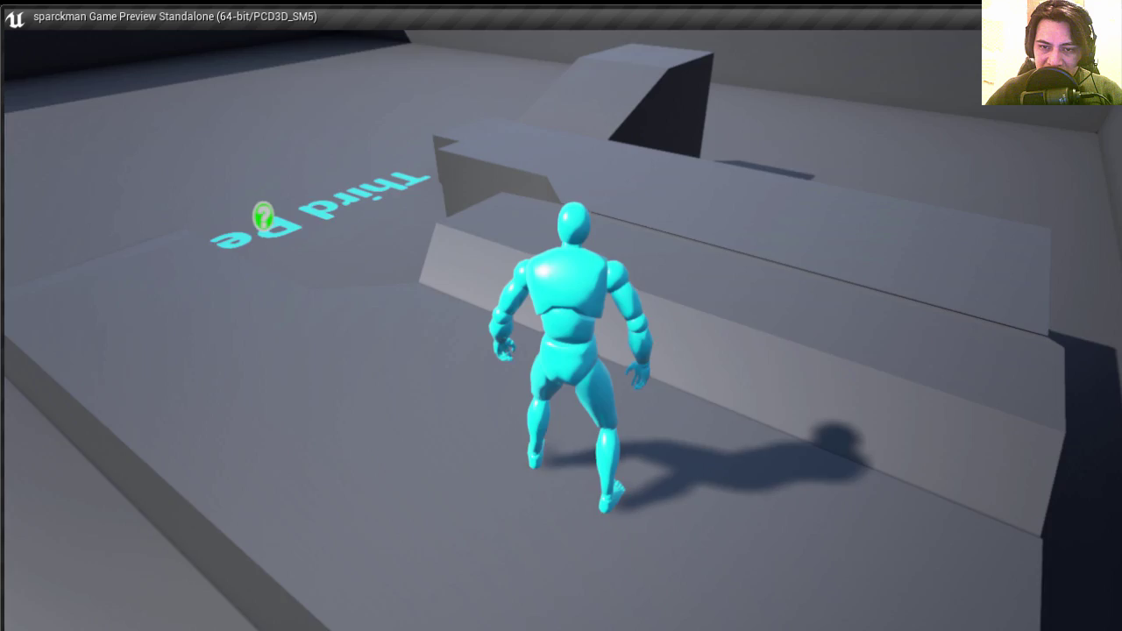
{"action": "key", "text": "space"}
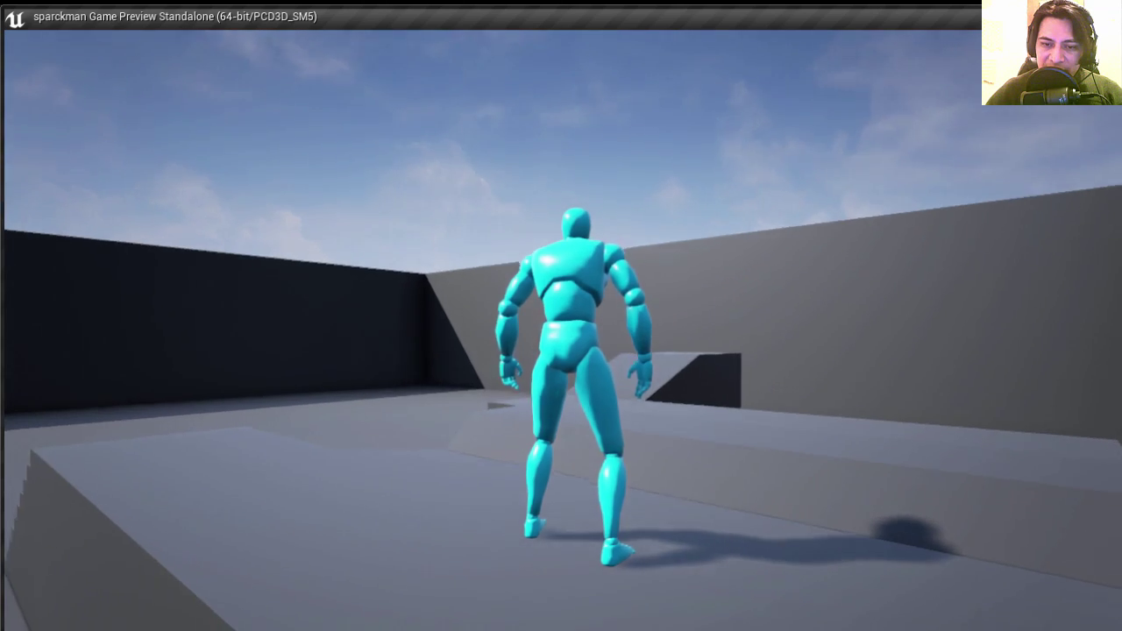
{"action": "key", "text": "w"}
{"action": "key", "text": "a"}
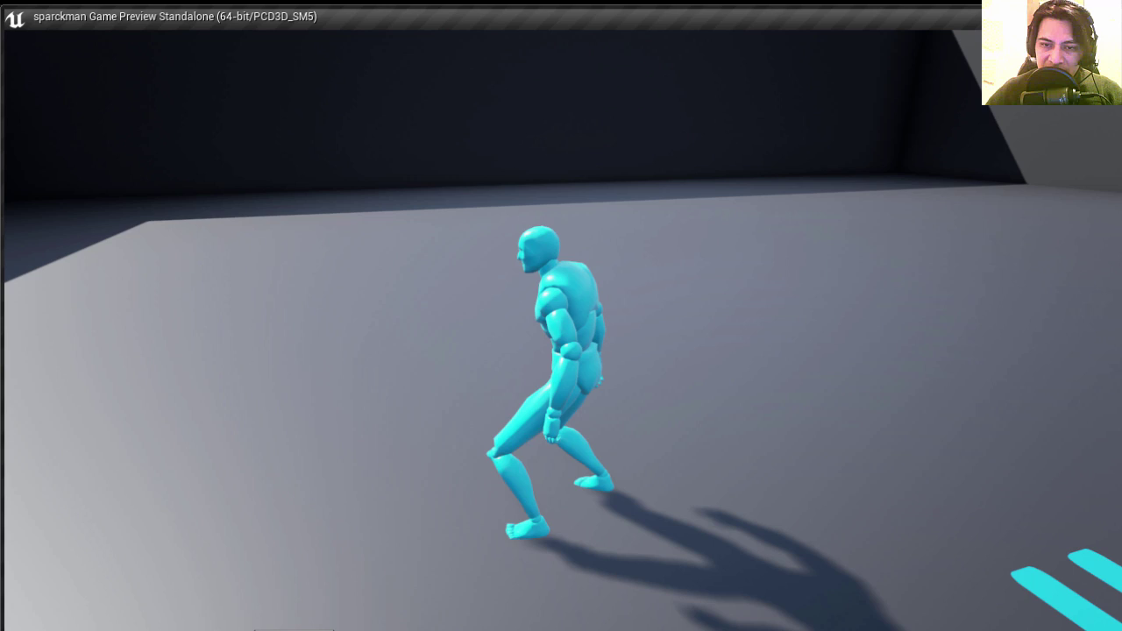
{"action": "key", "text": "Escape"}
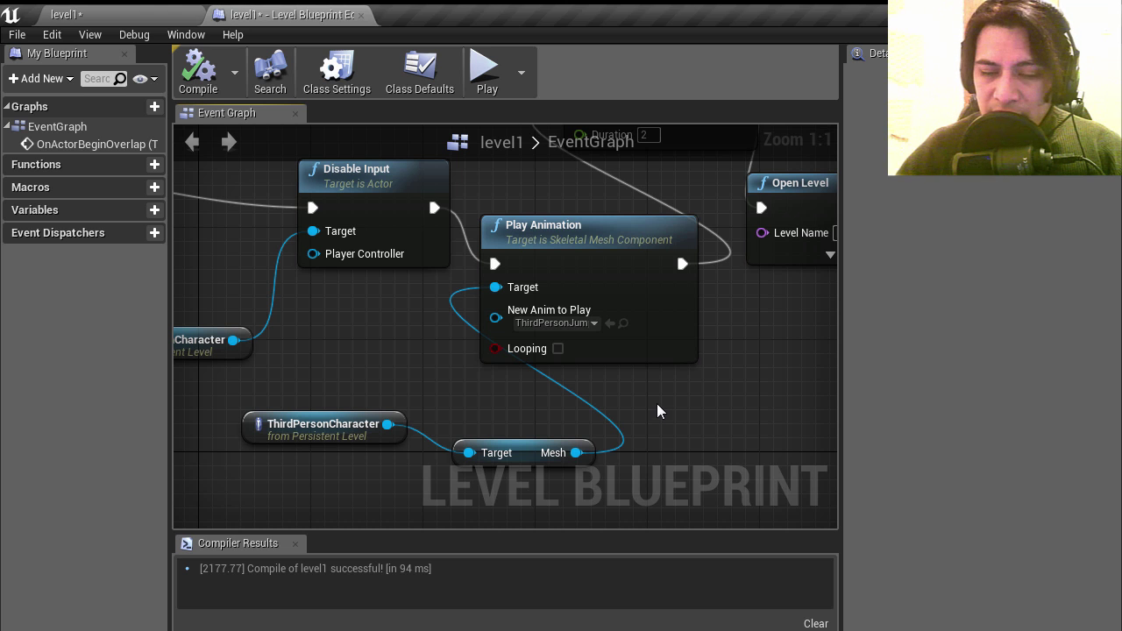
Step: Look through the animation list without changing it, then switch to the Epic Games Launcher
{"action": "left_click", "coordinate": [595, 323]}
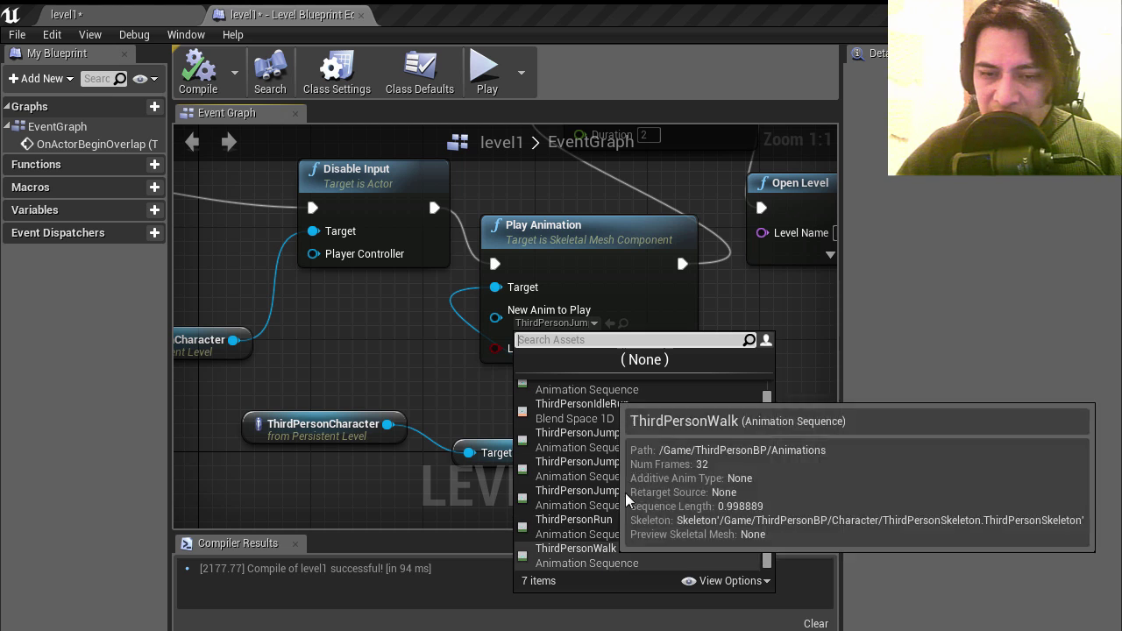
{"action": "left_click", "coordinate": [797, 325]}
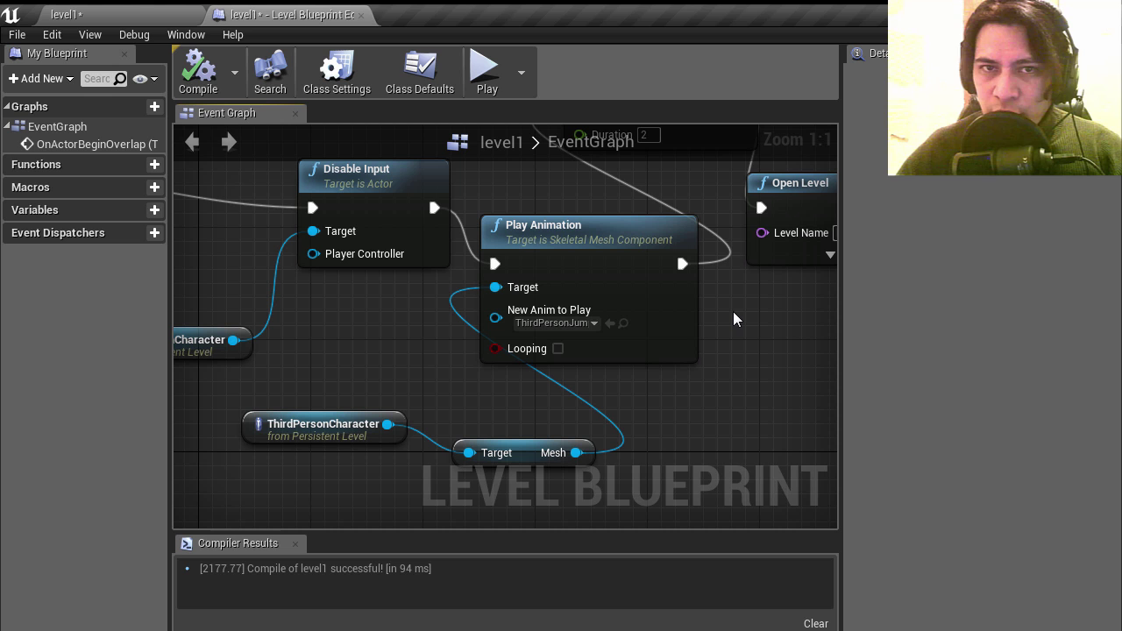
{"action": "key", "text": "alt+Tab"}
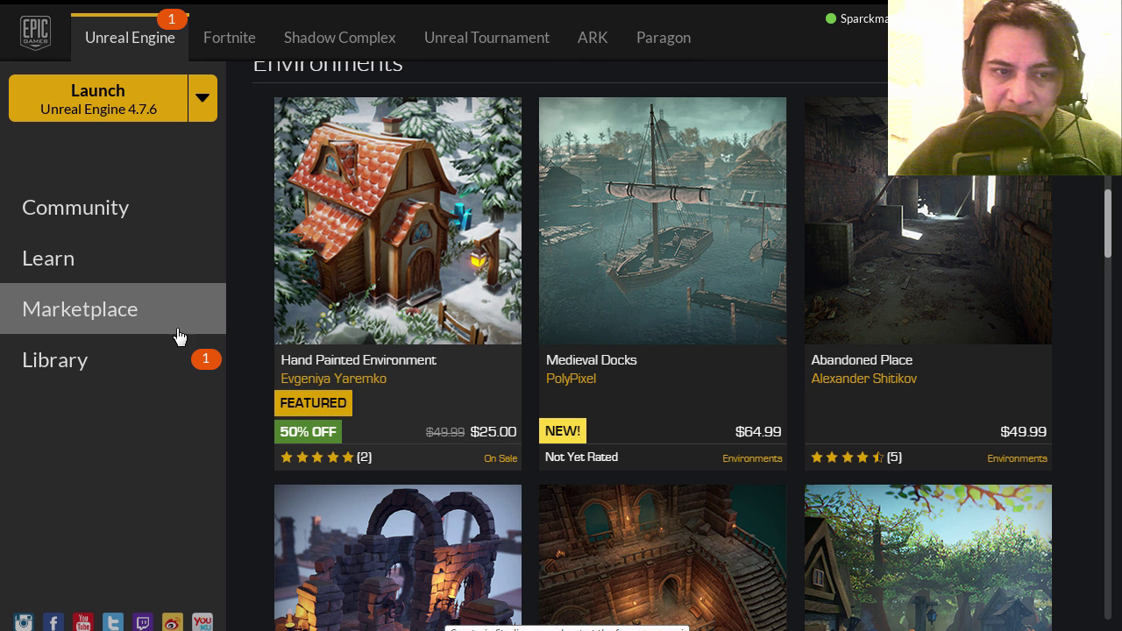
{"action": "mouse_move", "coordinate": [398, 221]}
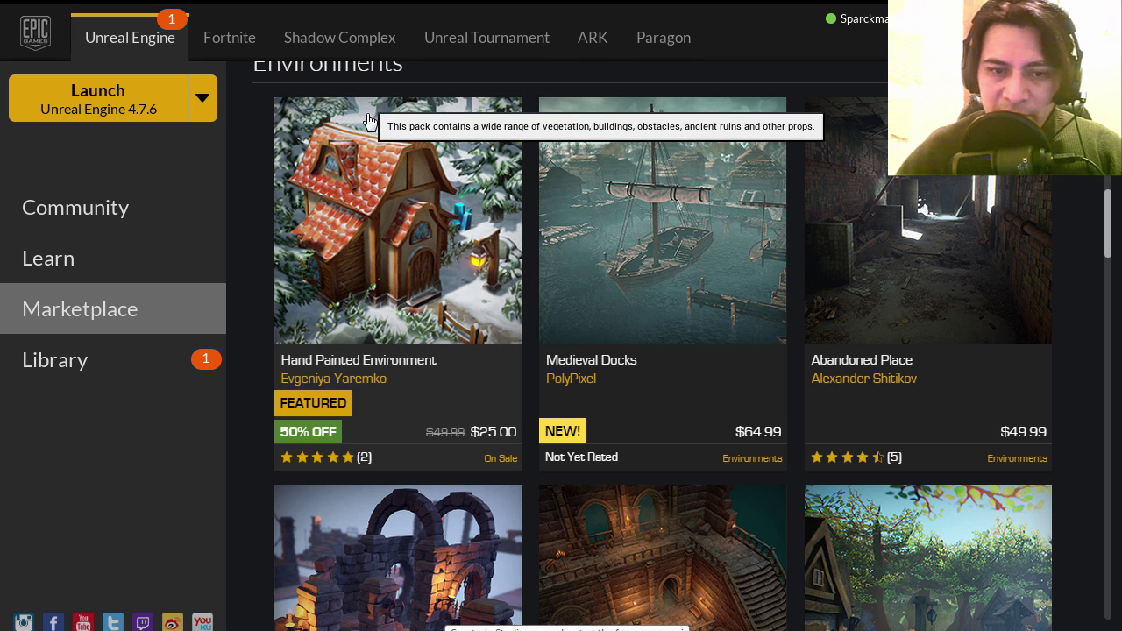
Step: Find the Animation Starter Pack under Marketplace's Characters & Animations category
{"action": "scroll", "coordinate": [473, 294], "scroll_direction": "up", "scroll_amount": 5}
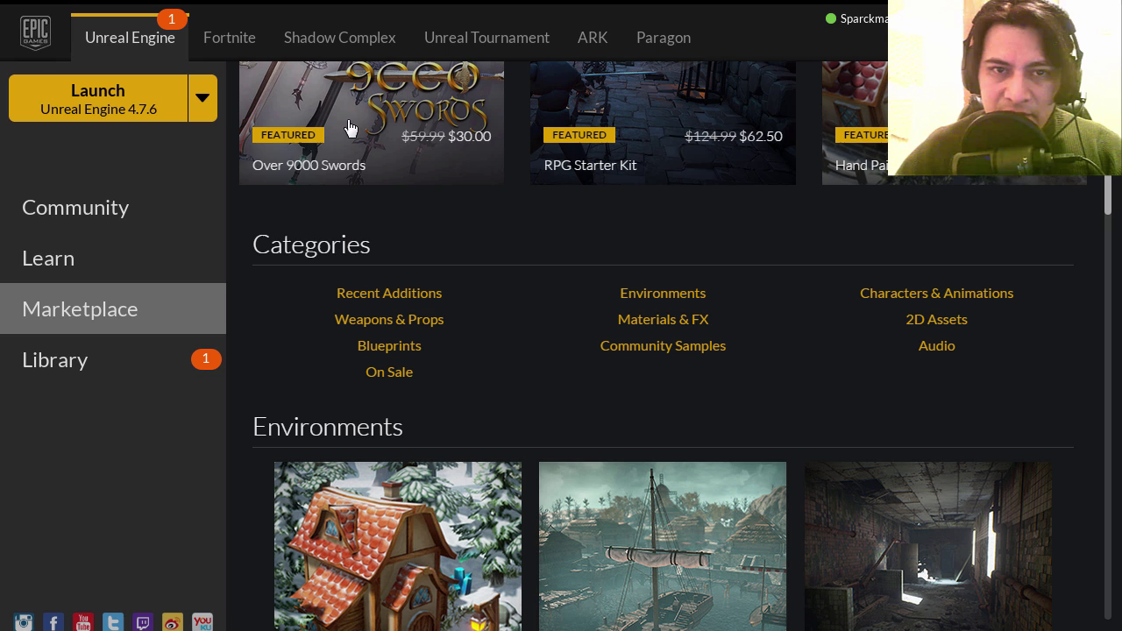
{"action": "scroll", "coordinate": [438, 329], "scroll_direction": "up", "scroll_amount": 7}
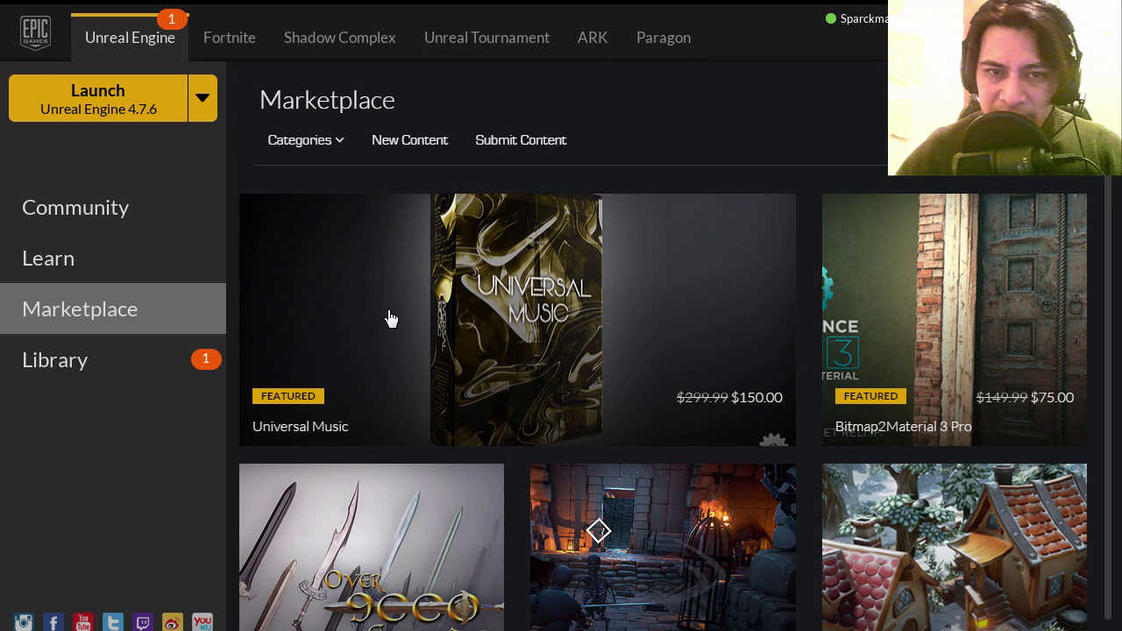
{"action": "left_click", "coordinate": [354, 142]}
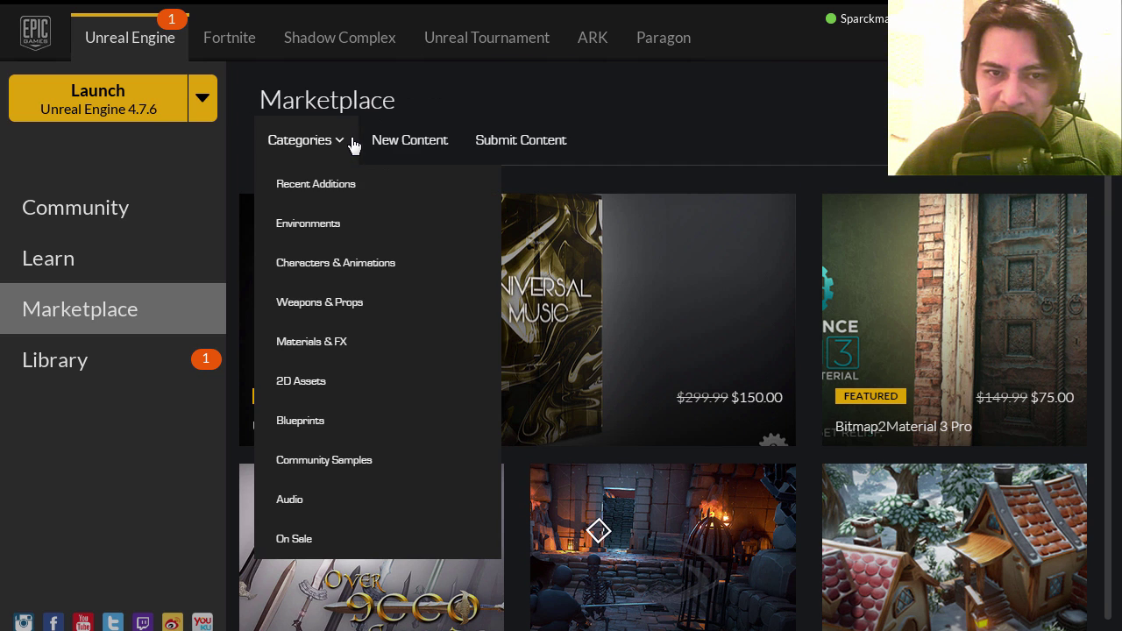
{"action": "left_click", "coordinate": [375, 277]}
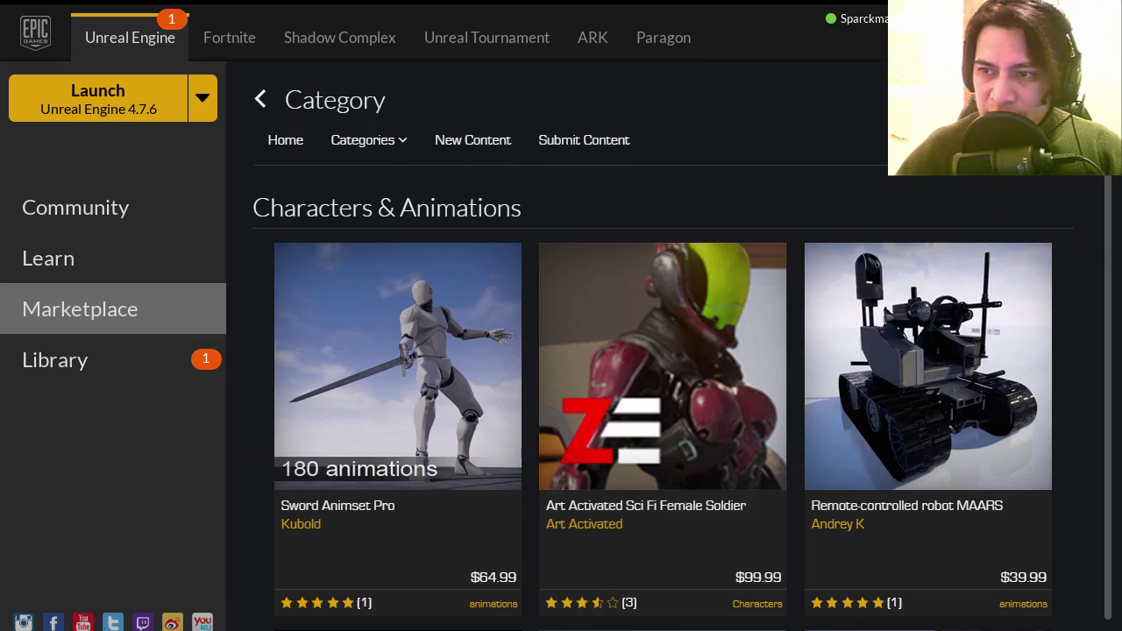
{"action": "mouse_move", "coordinate": [1109, 105]}
{"action": "left_mouse_down"}
{"action": "mouse_move", "coordinate": [1115, 586]}
{"action": "mouse_move", "coordinate": [1109, 563]}
{"action": "left_mouse_up"}
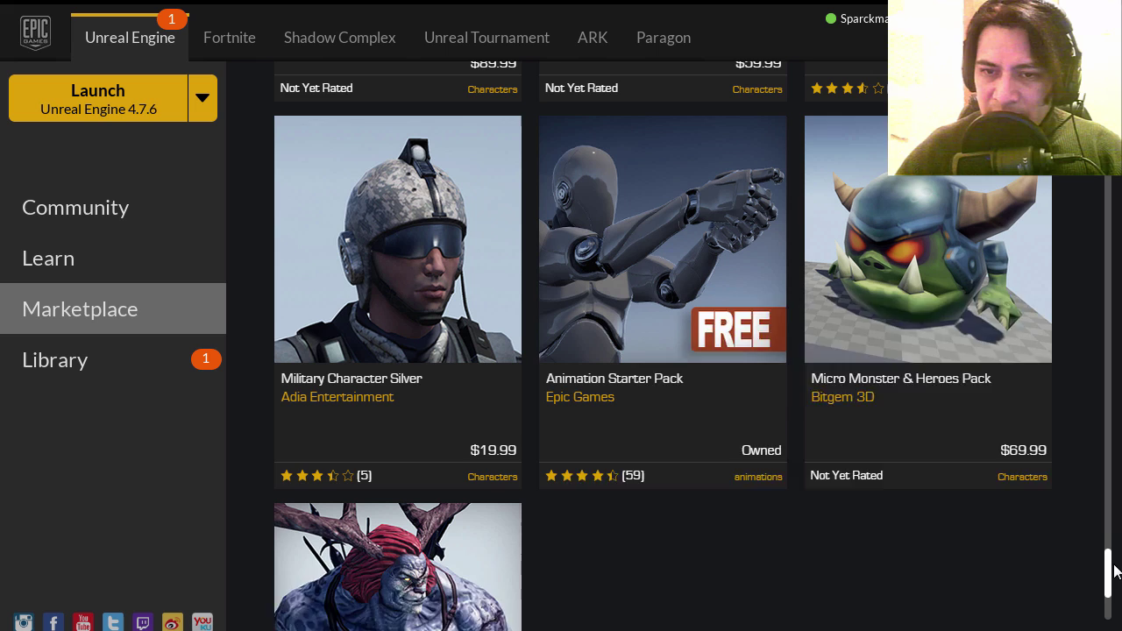
{"action": "left_click", "coordinate": [730, 434]}
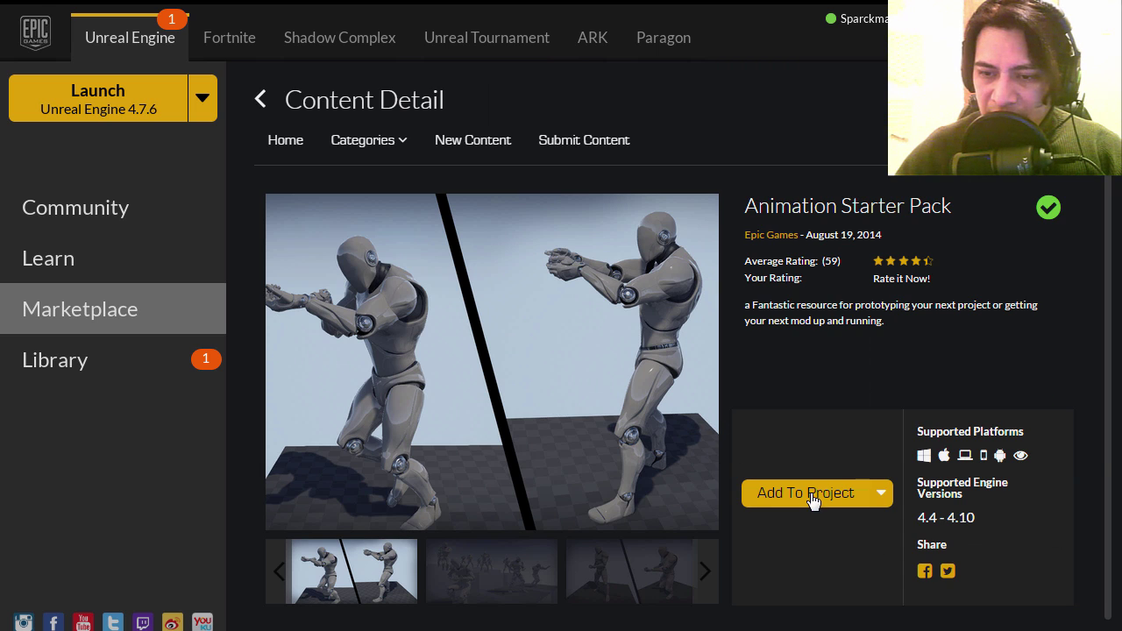
{"action": "scroll", "coordinate": [815, 544], "scroll_direction": "down", "scroll_amount": 1}
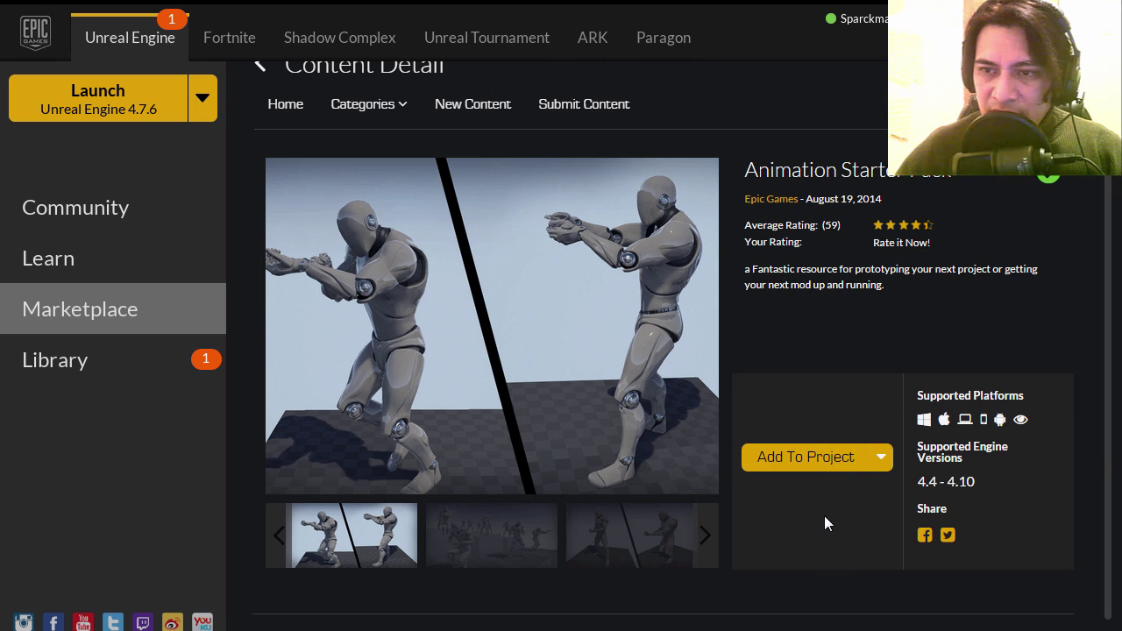
Step: Add the Animation Starter Pack to the sparckman project
{"action": "left_click", "coordinate": [839, 472]}
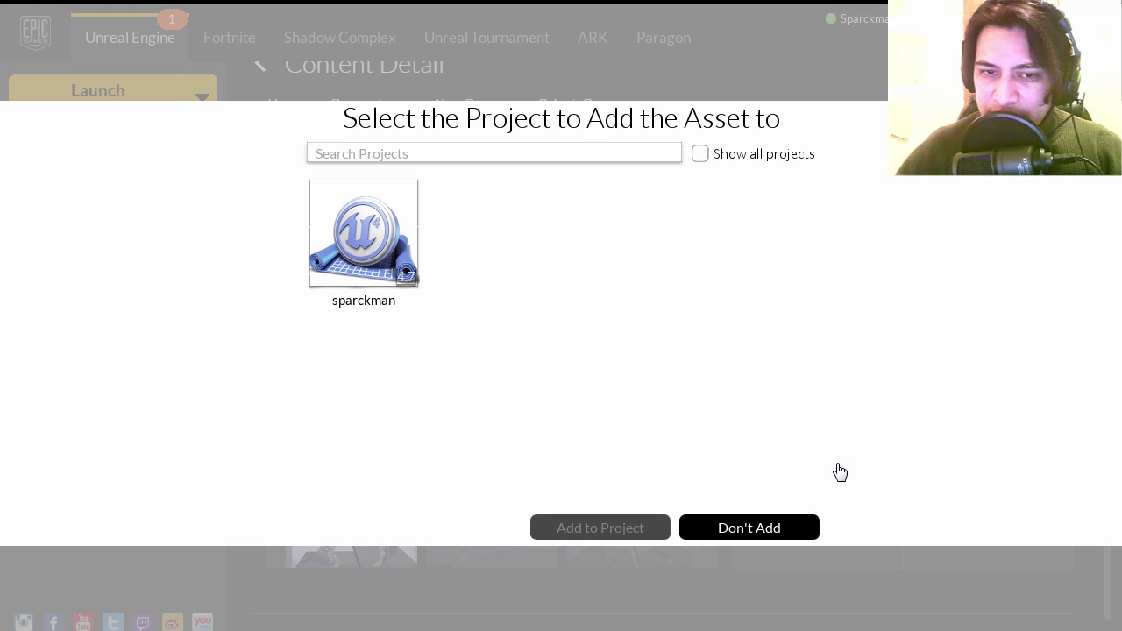
{"action": "left_click", "coordinate": [377, 246]}
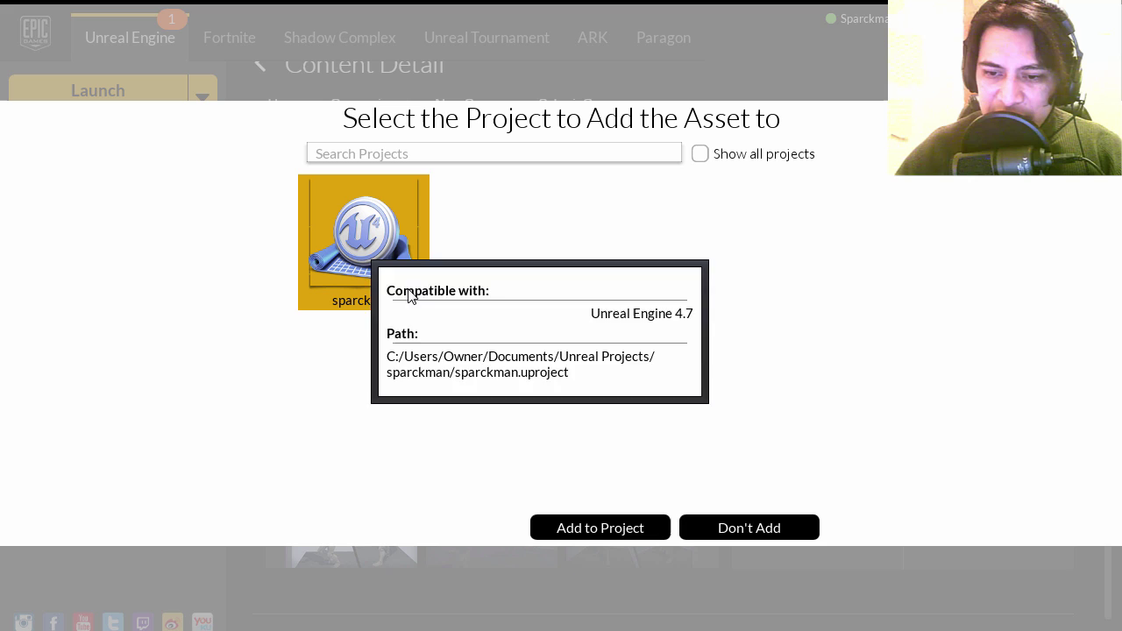
{"action": "left_click", "coordinate": [616, 527]}
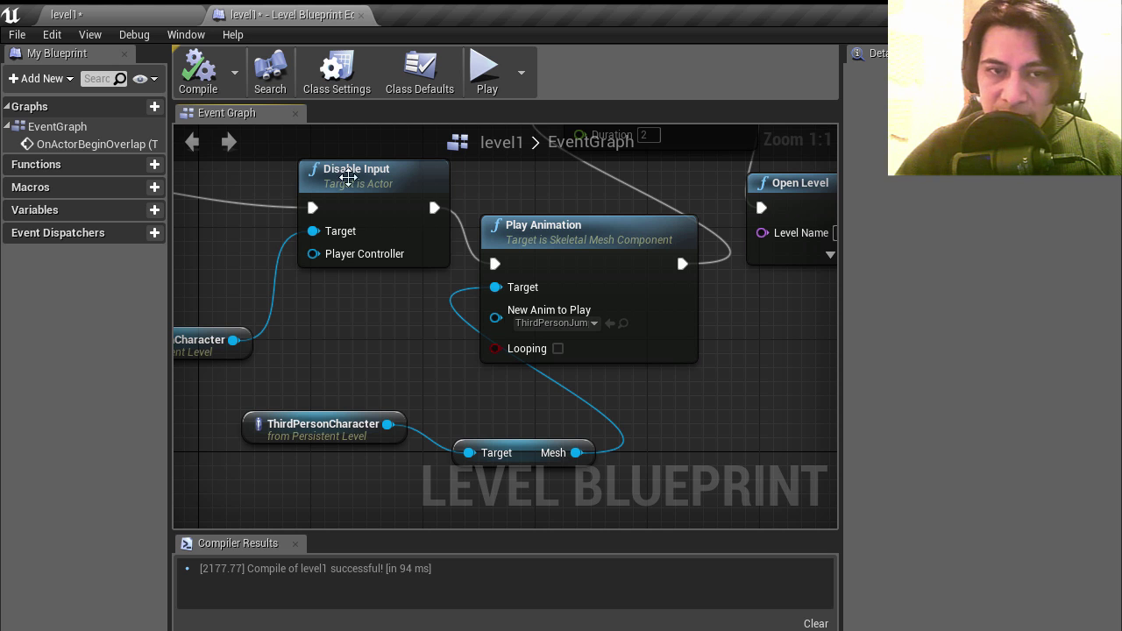
Step: Check the AnimStarterPack assets, then set Play Animation's animation to Death_1
{"action": "left_click", "coordinate": [124, 16]}
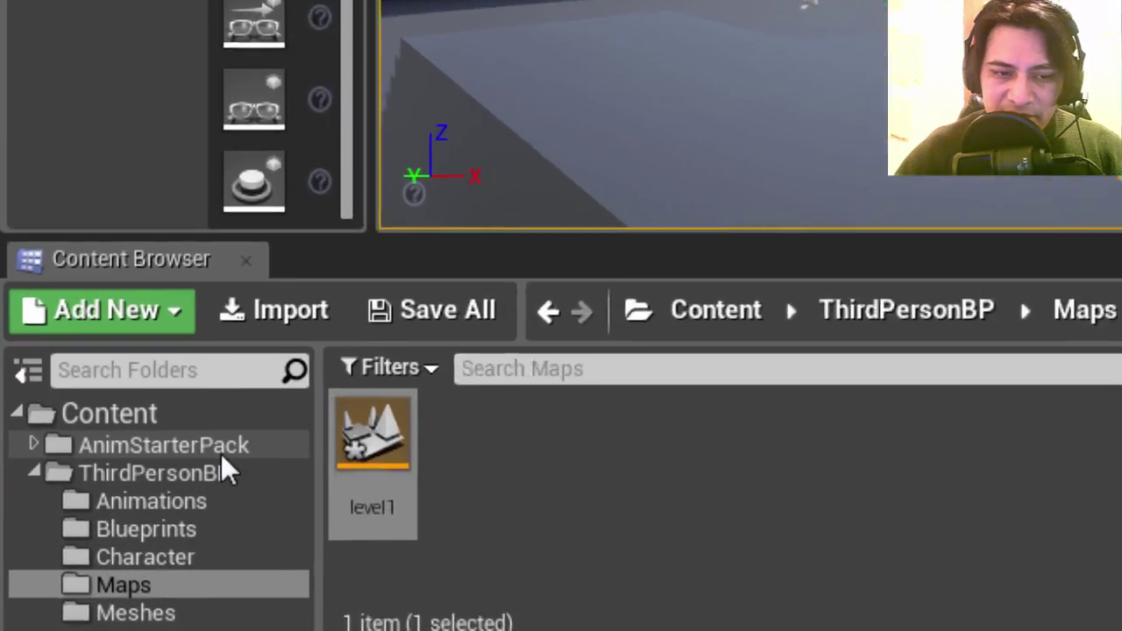
{"action": "left_click", "coordinate": [96, 540]}
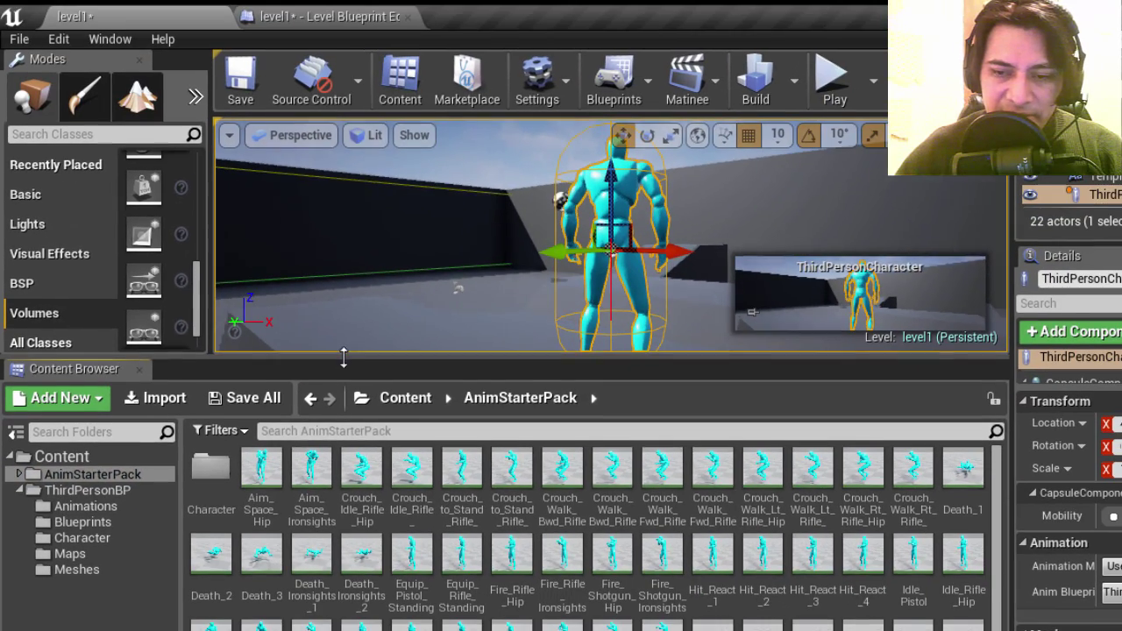
{"action": "left_click", "coordinate": [360, 15]}
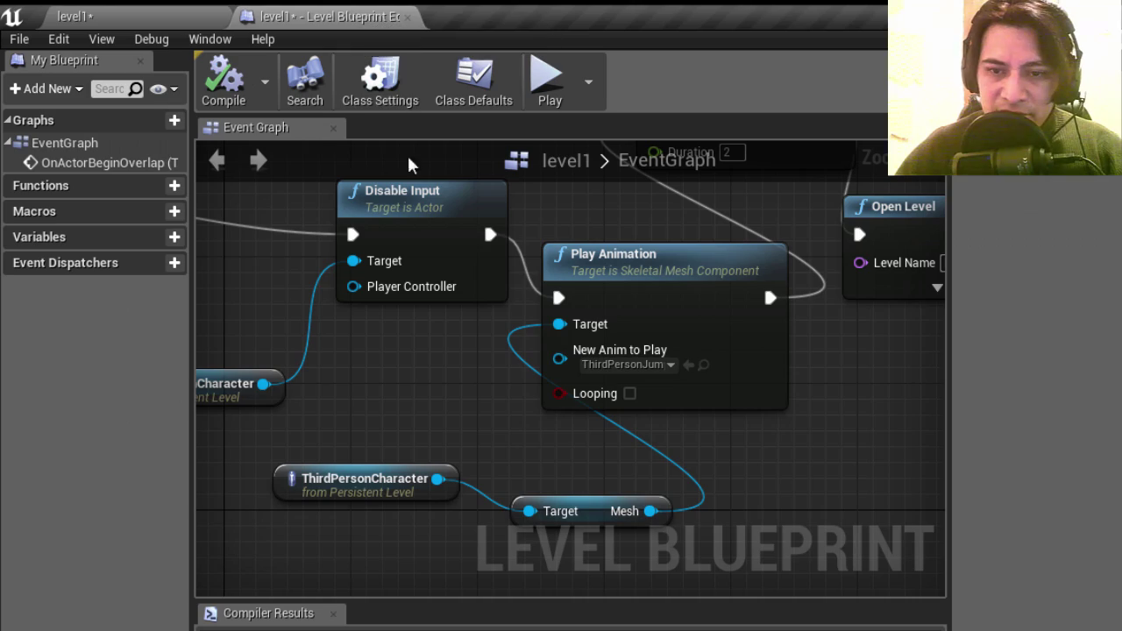
{"action": "left_click", "coordinate": [671, 364]}
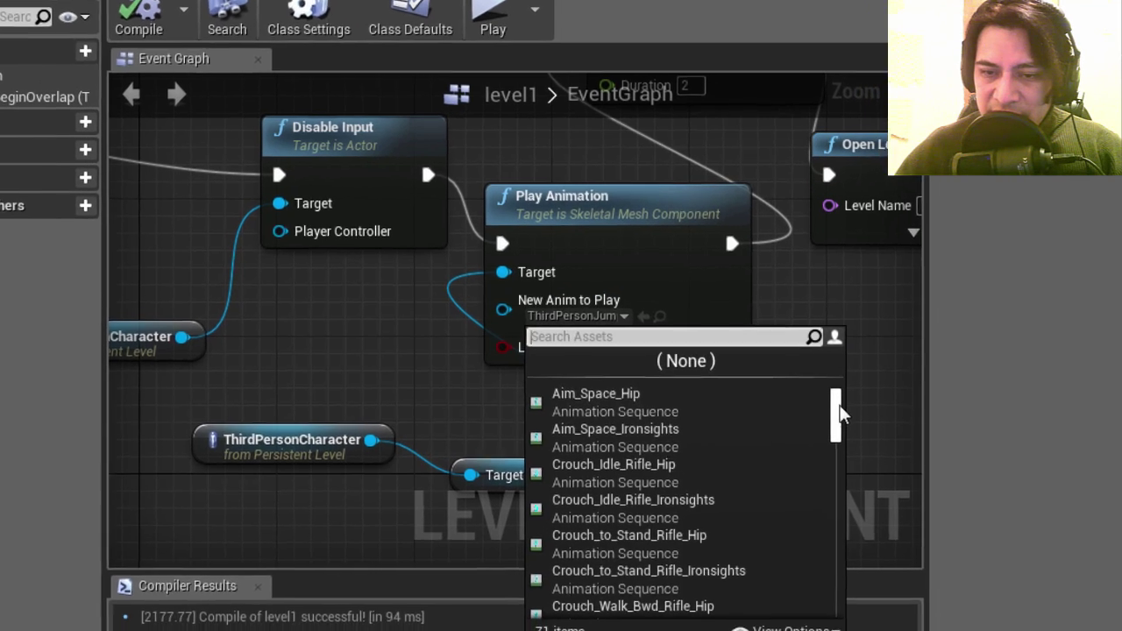
{"action": "mouse_move", "coordinate": [837, 412]}
{"action": "left_mouse_down"}
{"action": "mouse_move", "coordinate": [815, 571]}
{"action": "mouse_move", "coordinate": [811, 478]}
{"action": "left_mouse_up"}
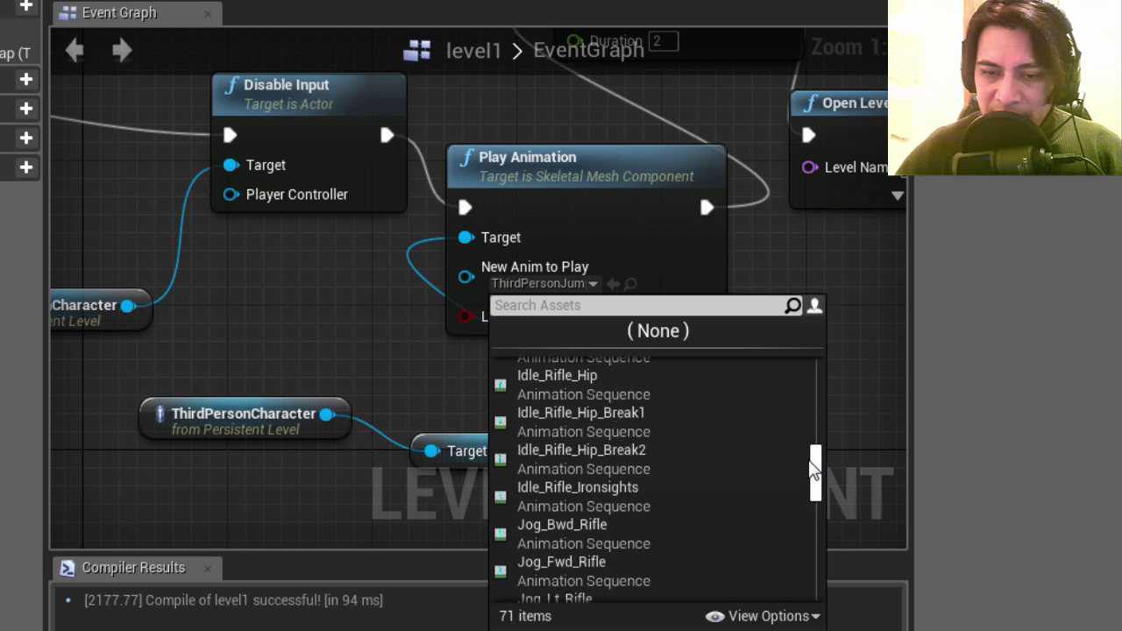
{"action": "left_click_drag", "start_coordinate": [811, 478], "coordinate": [798, 361]}
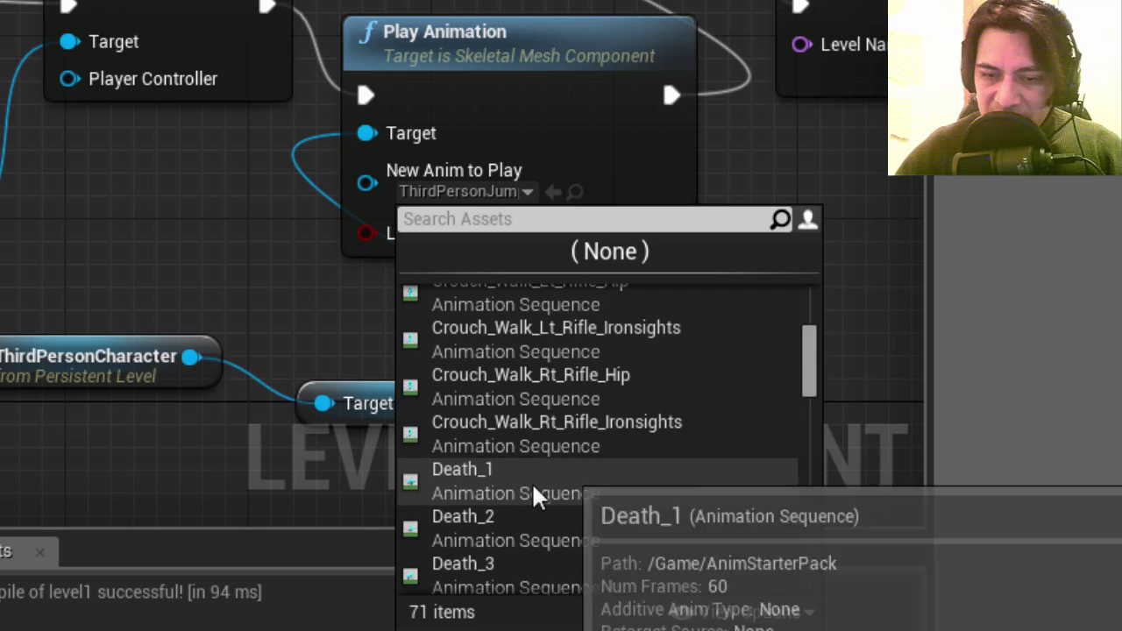
{"action": "left_click", "coordinate": [529, 492]}
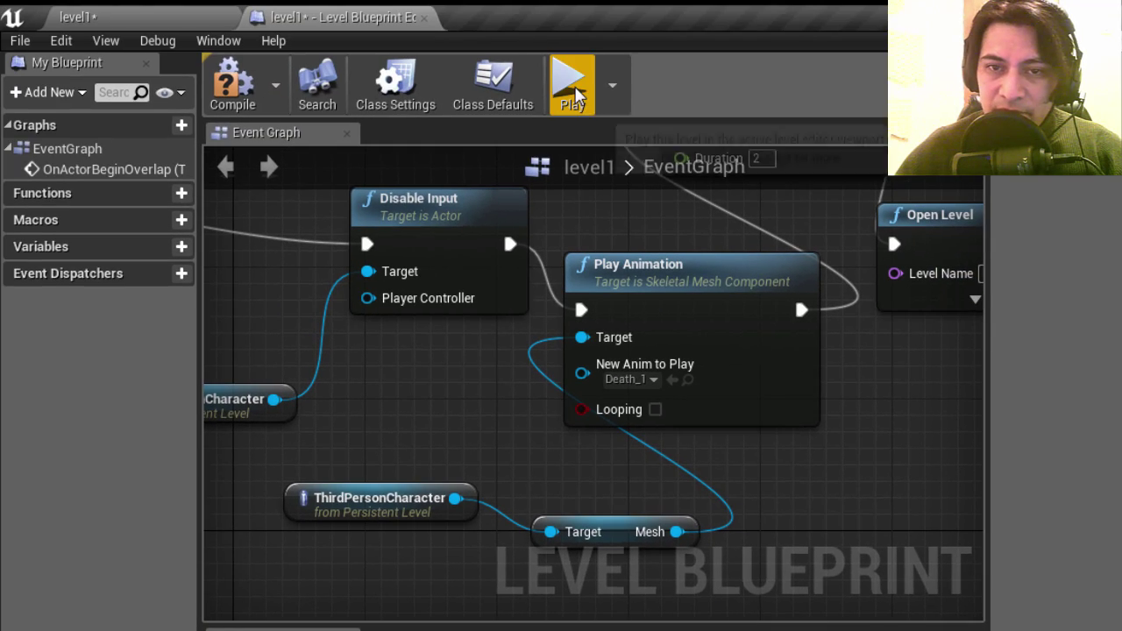
{"action": "left_click", "coordinate": [571, 83]}
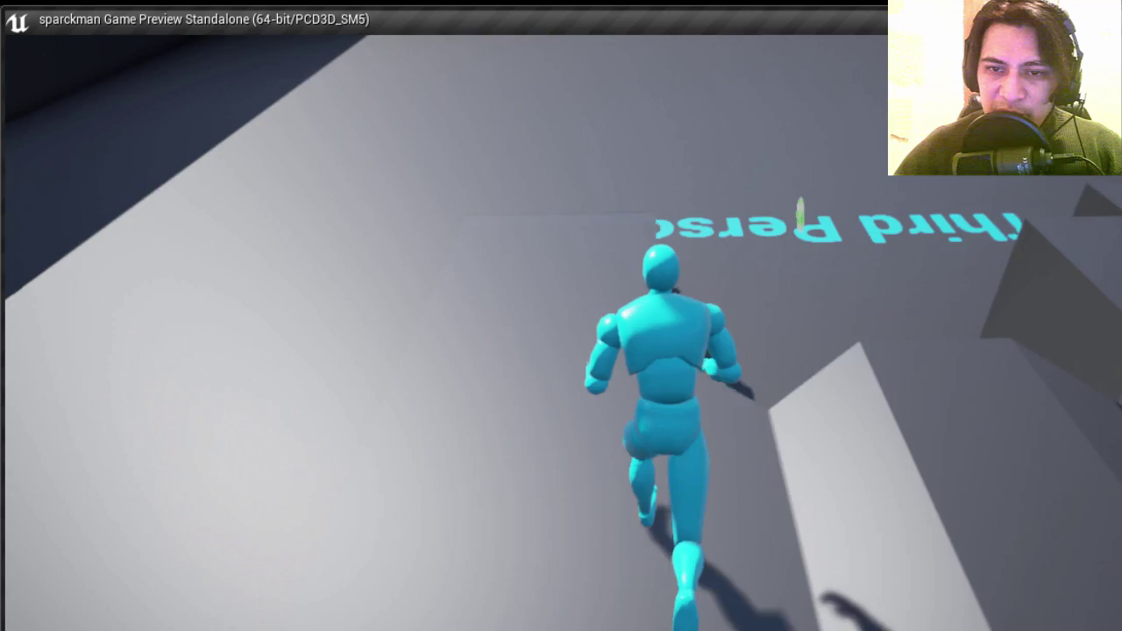
{"action": "key", "text": "space"}
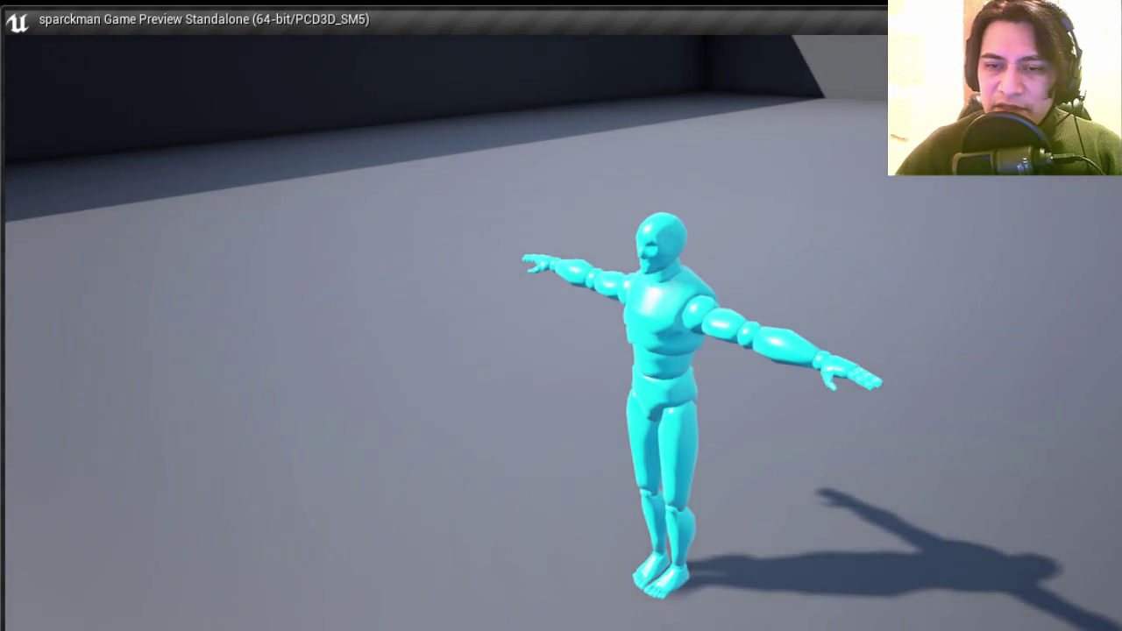
{"action": "key", "text": "w"}
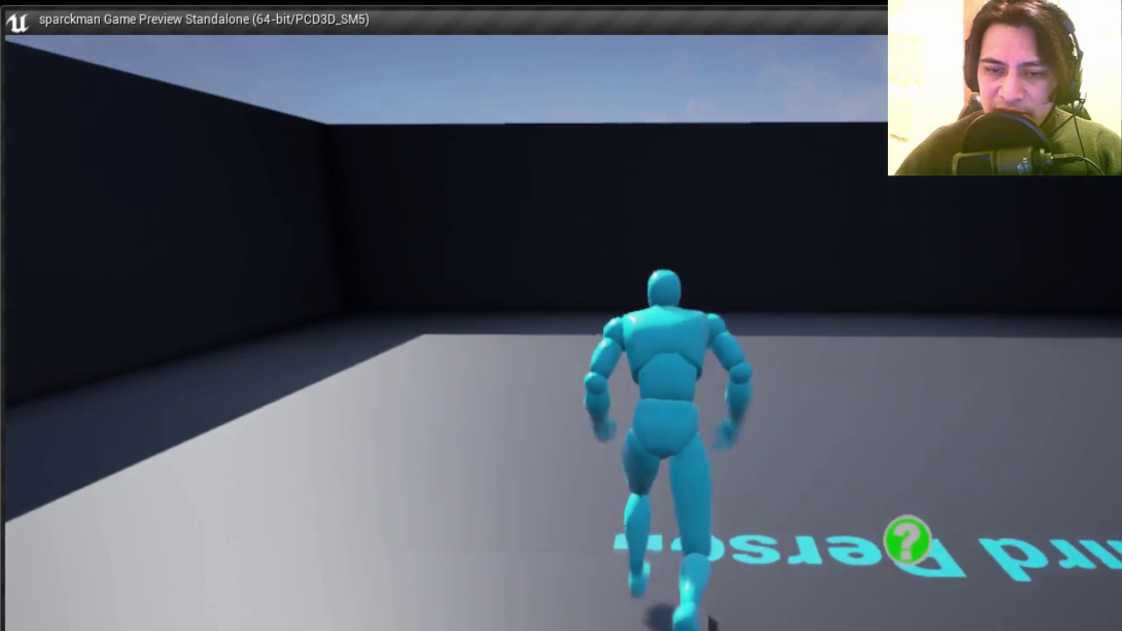
{"action": "key", "text": "space"}
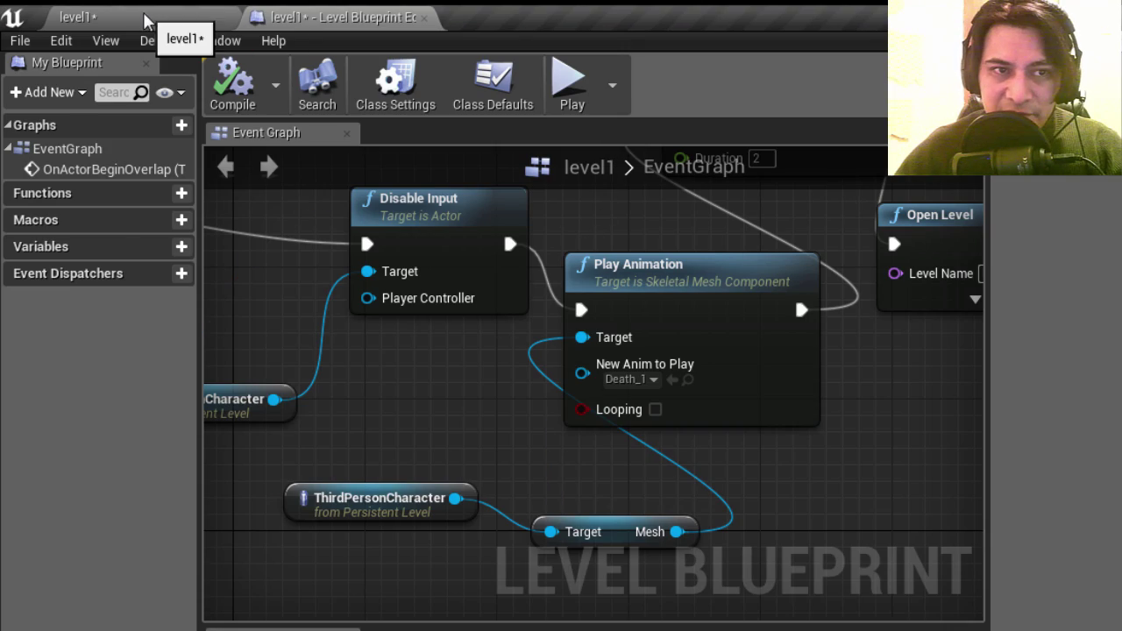
Step: Locate the skeleton used by the Death_1 animation asset
{"action": "left_click", "coordinate": [145, 19]}
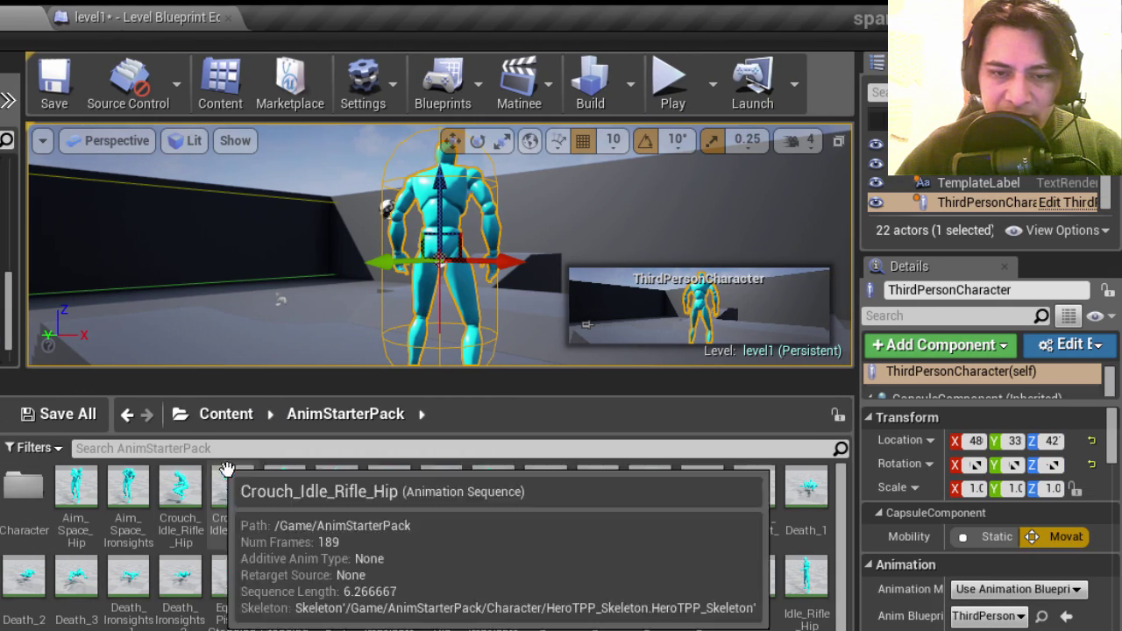
{"action": "left_click", "coordinate": [809, 488]}
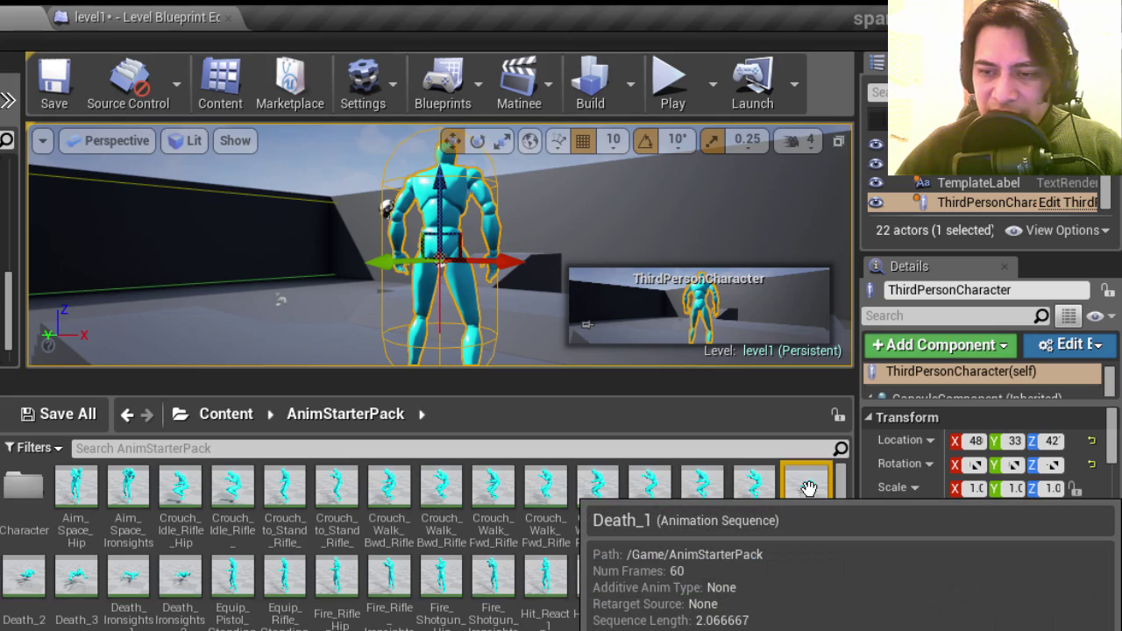
{"action": "right_click", "coordinate": [808, 489]}
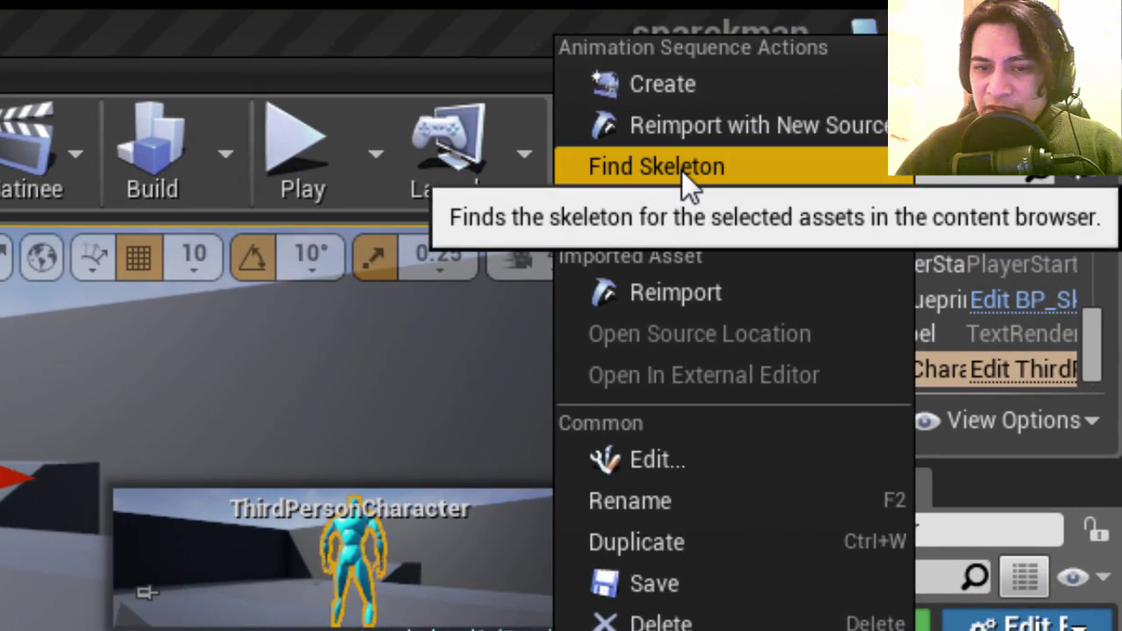
{"action": "left_click", "coordinate": [681, 169]}
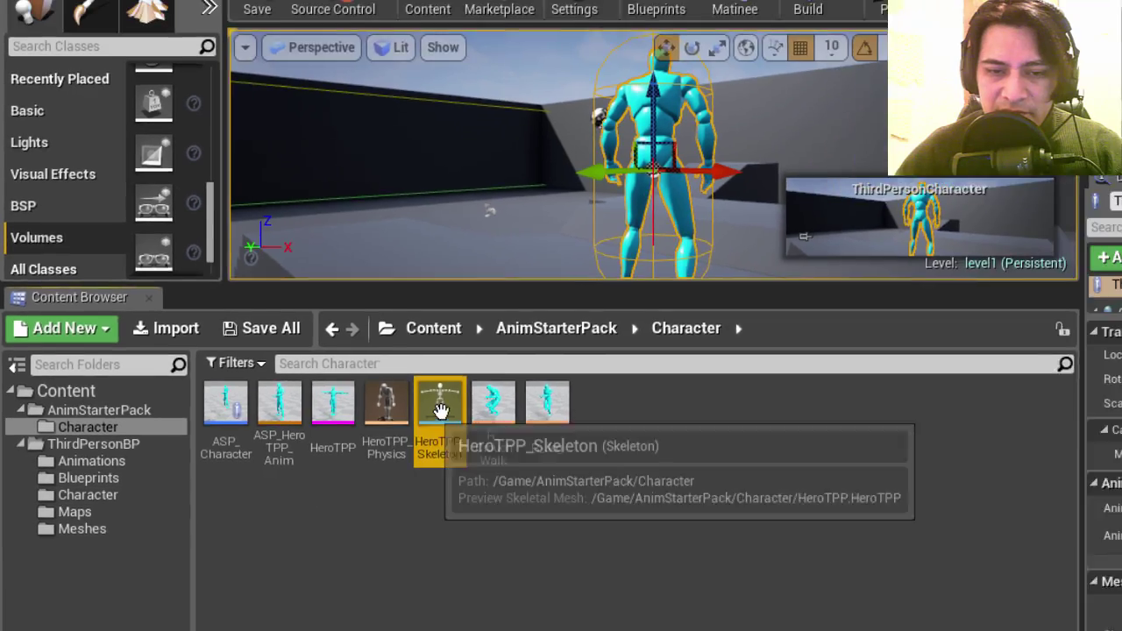
Step: Delete HeroTPP_Skeleton, replacing its references with ThirdPersonSkeleton, and save the changed assets
{"action": "key", "text": "Delete"}
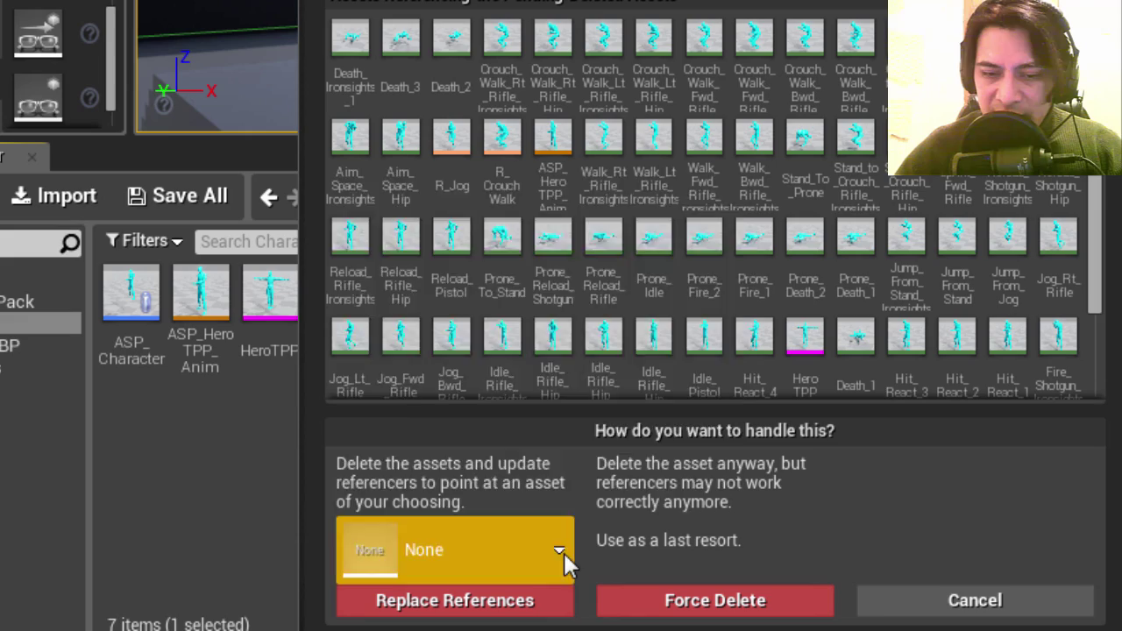
{"action": "left_click", "coordinate": [548, 556]}
{"action": "left_click", "coordinate": [444, 219]}
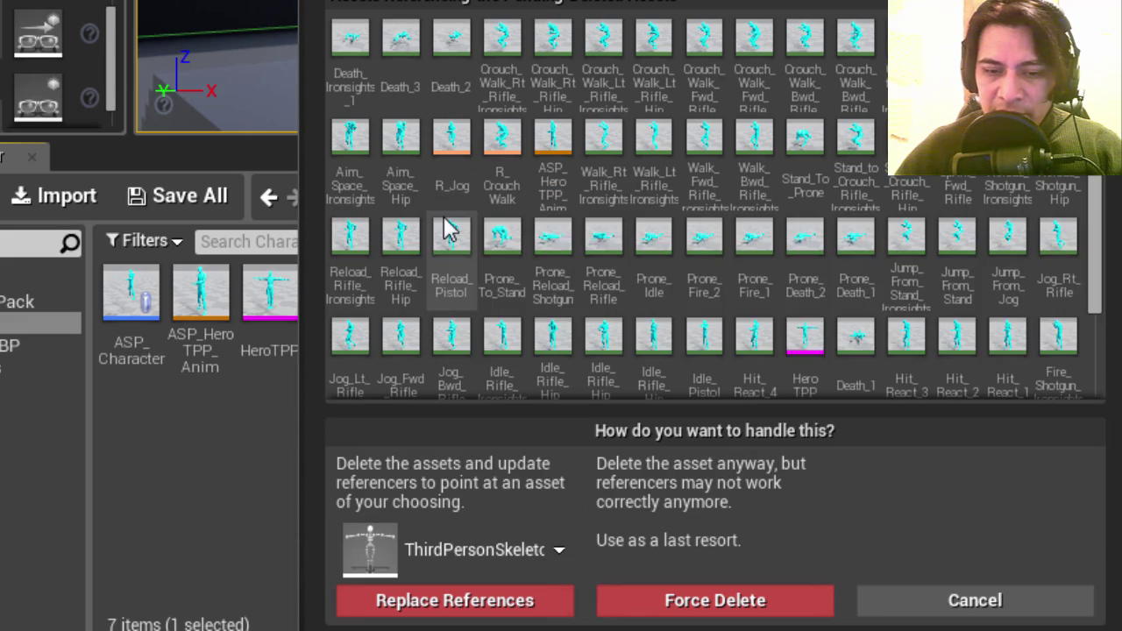
{"action": "left_click", "coordinate": [478, 605]}
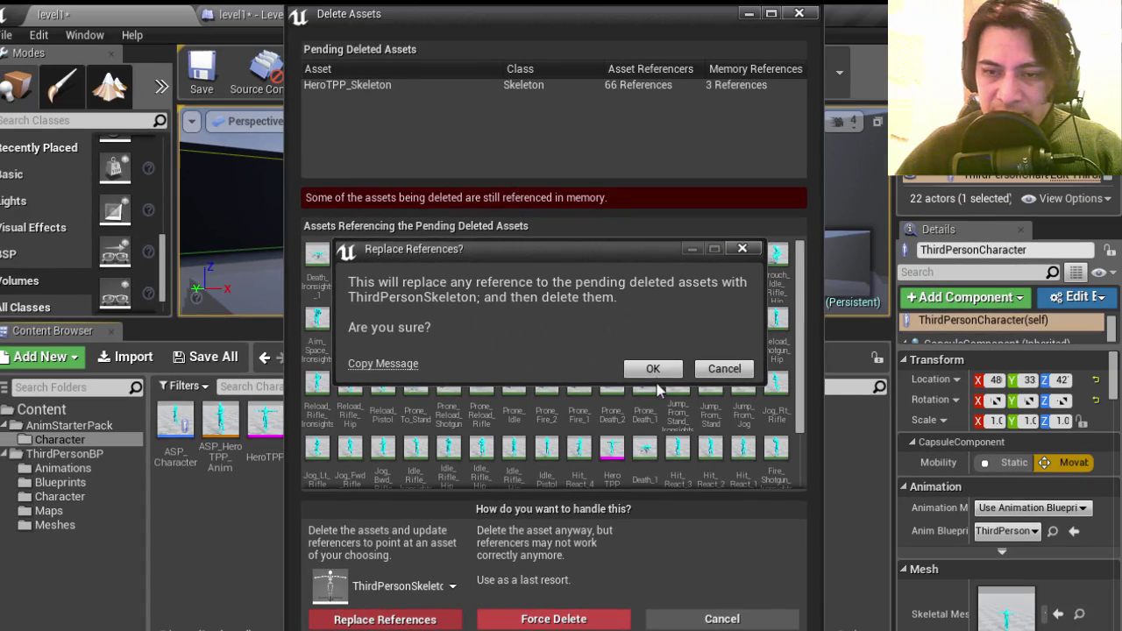
{"action": "left_click", "coordinate": [653, 375]}
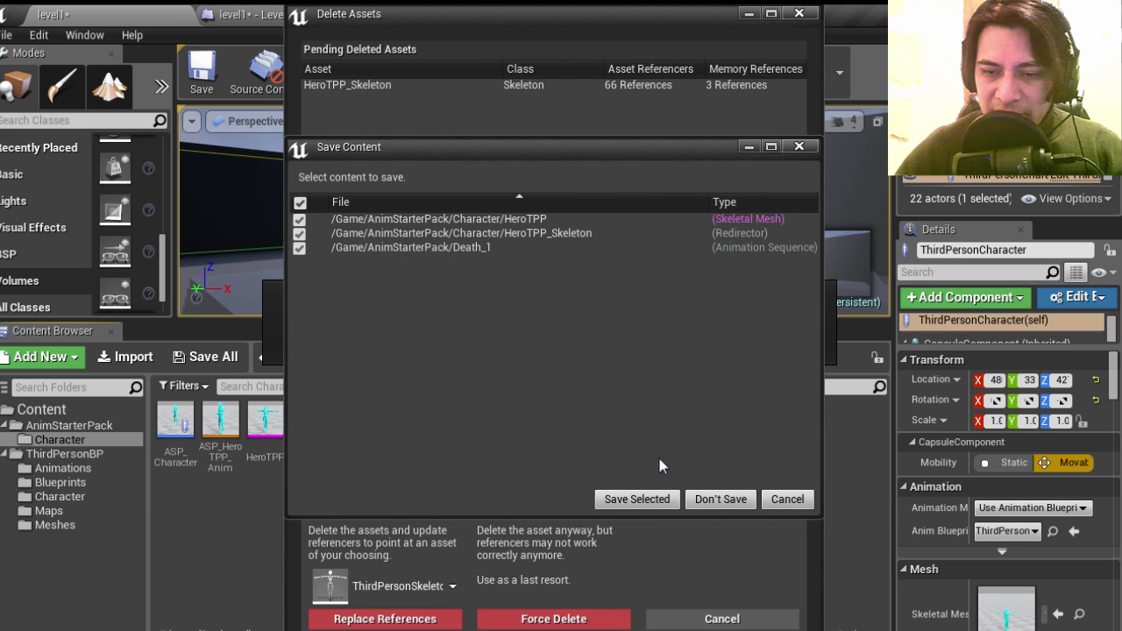
{"action": "left_click", "coordinate": [649, 500]}
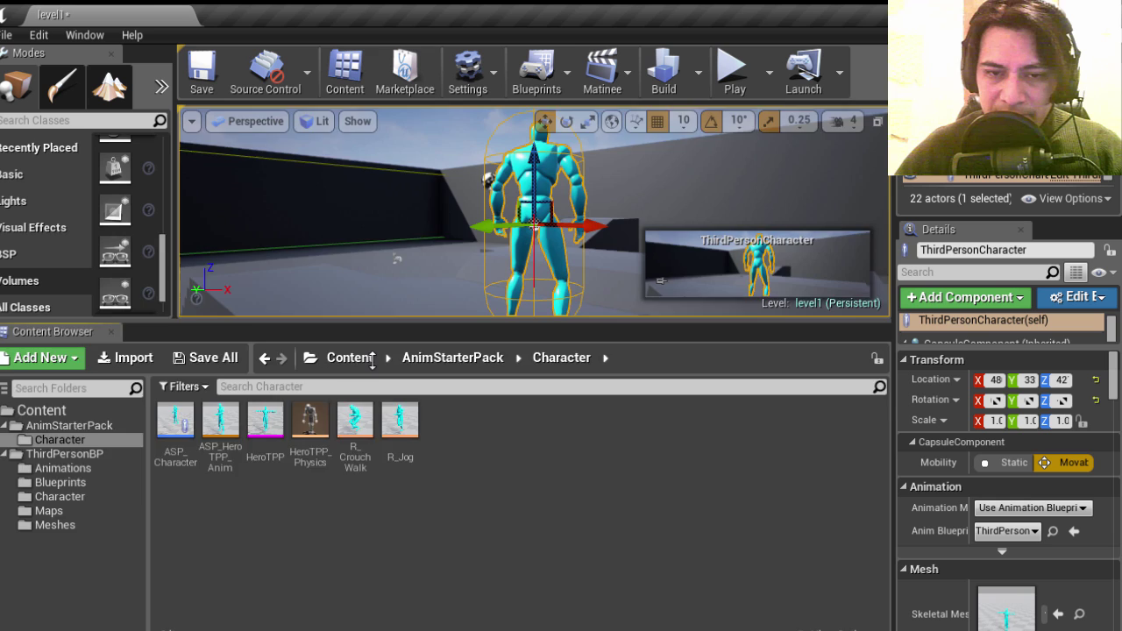
Step: Enlarge the viewport and play-test the level, running forward and jumping onto the box
{"action": "left_click_drag", "start_coordinate": [368, 318], "coordinate": [370, 503]}
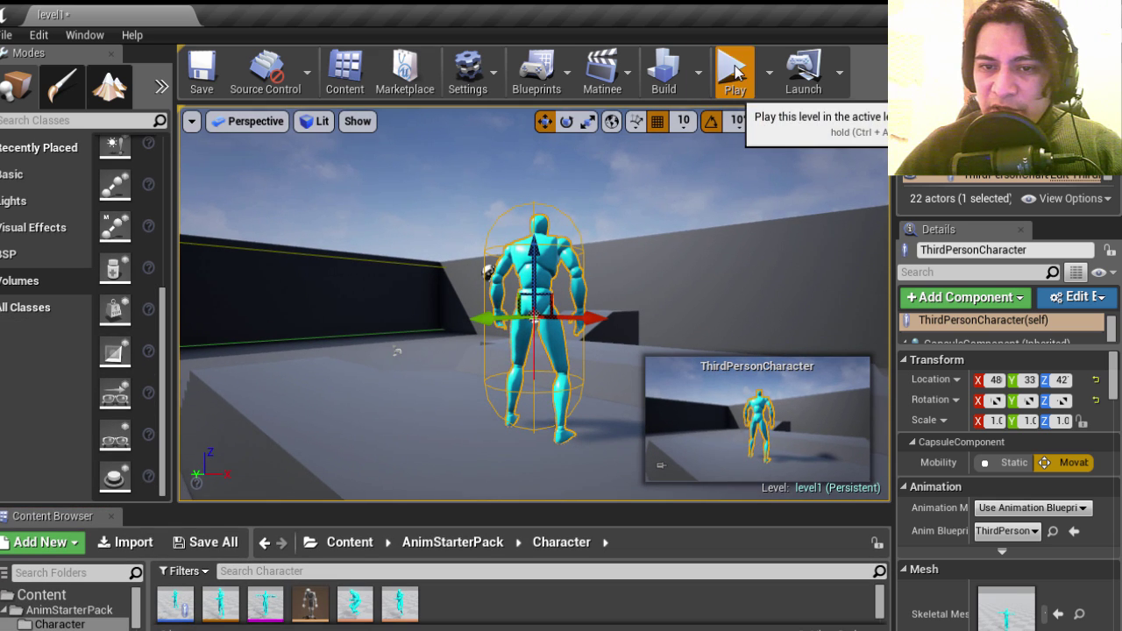
{"action": "left_click", "coordinate": [735, 74]}
{"action": "key", "text": "w"}
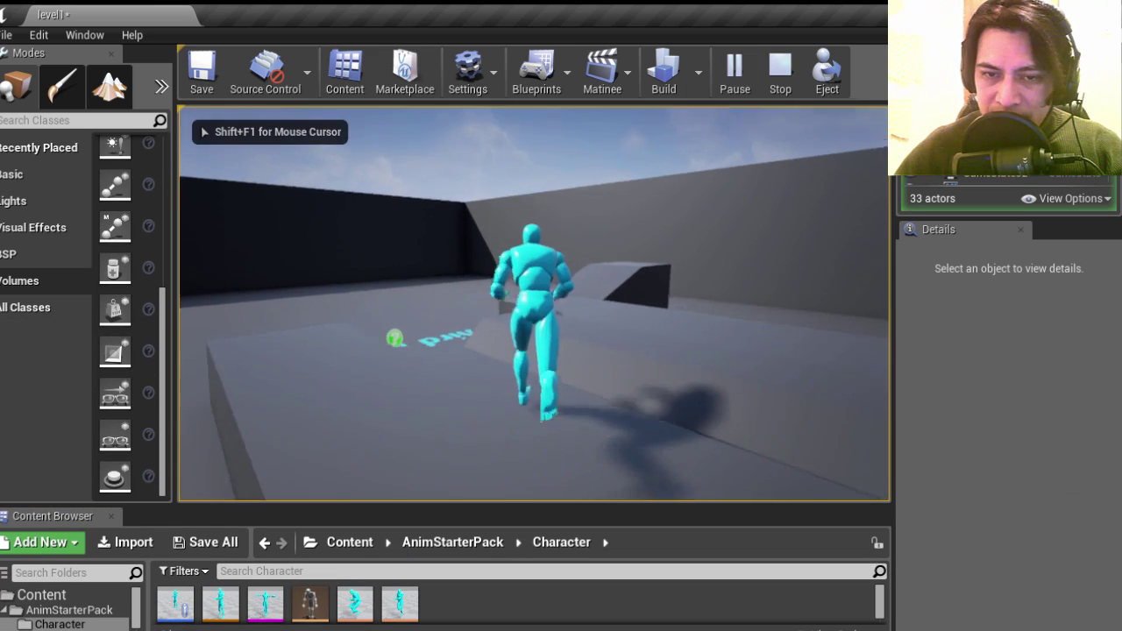
{"action": "key", "text": "space"}
{"action": "key", "text": "s"}
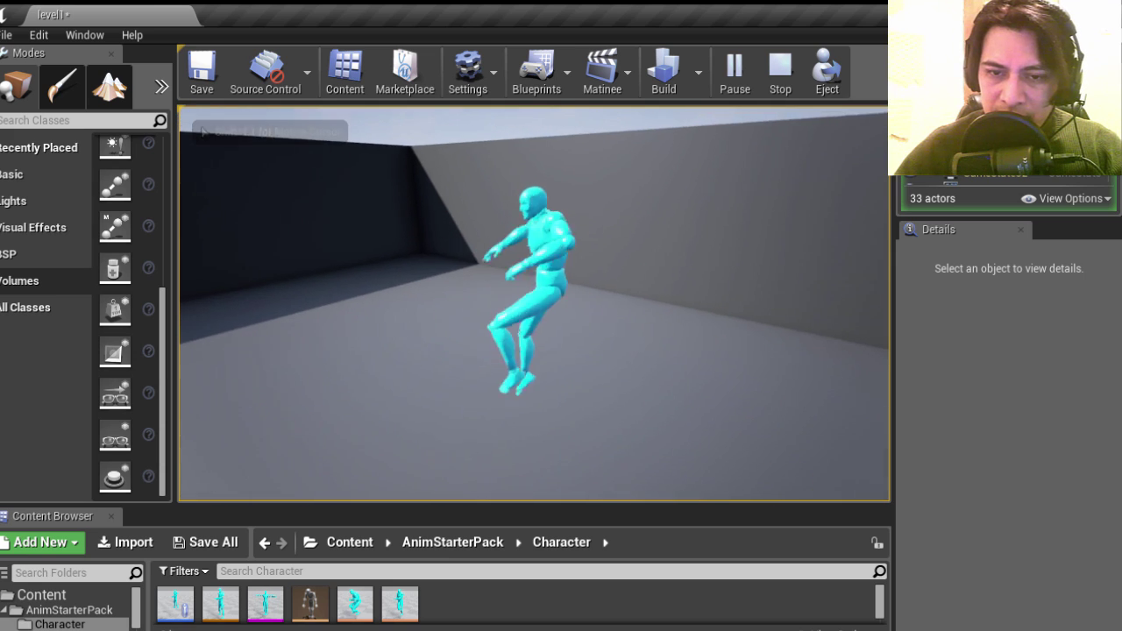